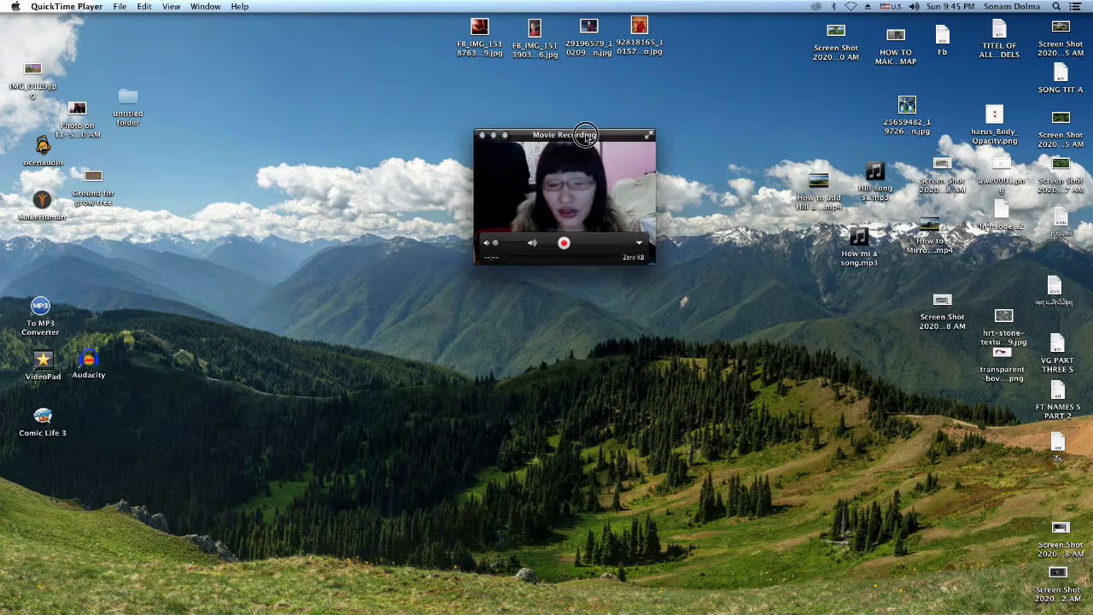
- Open Blender, dismiss its splash screen and move the webcam window away from the default cube
left_click(313, 267)
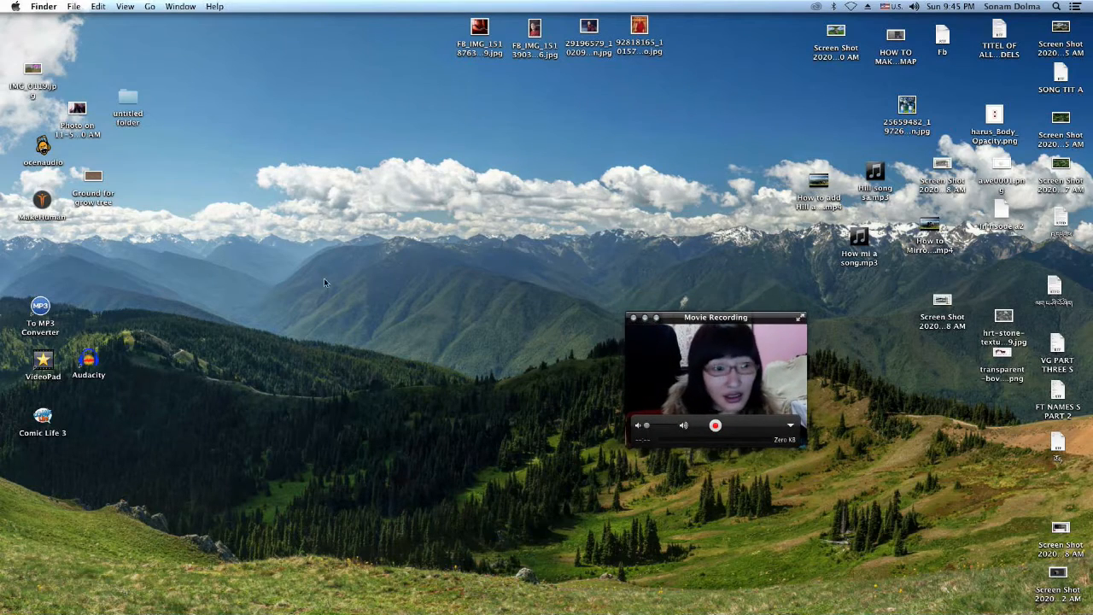
left_click(17, 388)
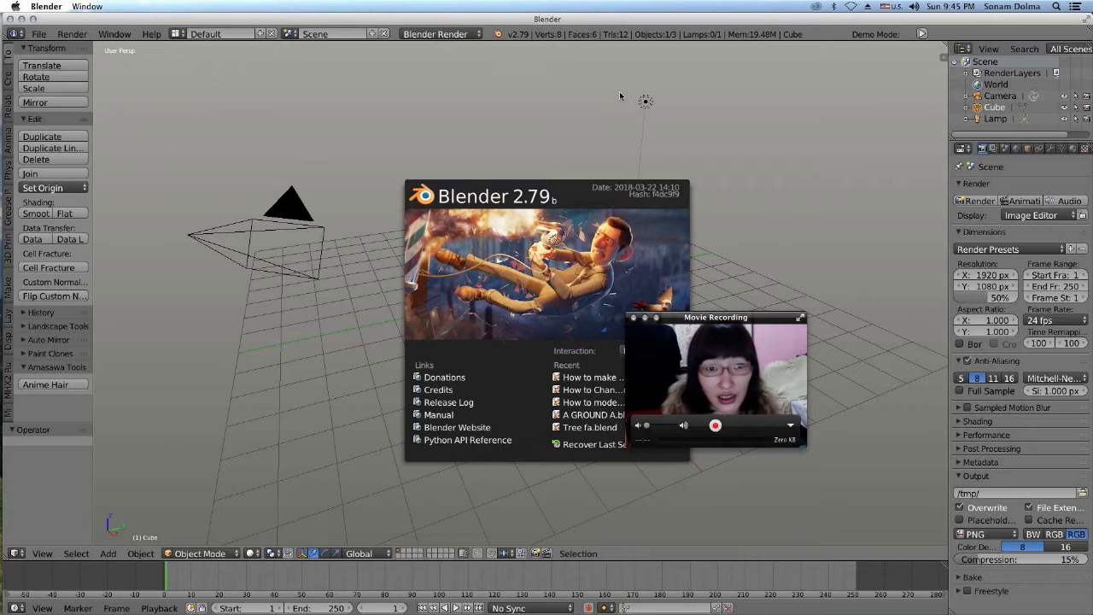
left_click(619, 102)
left_click_drag(751, 317, 746, 420)
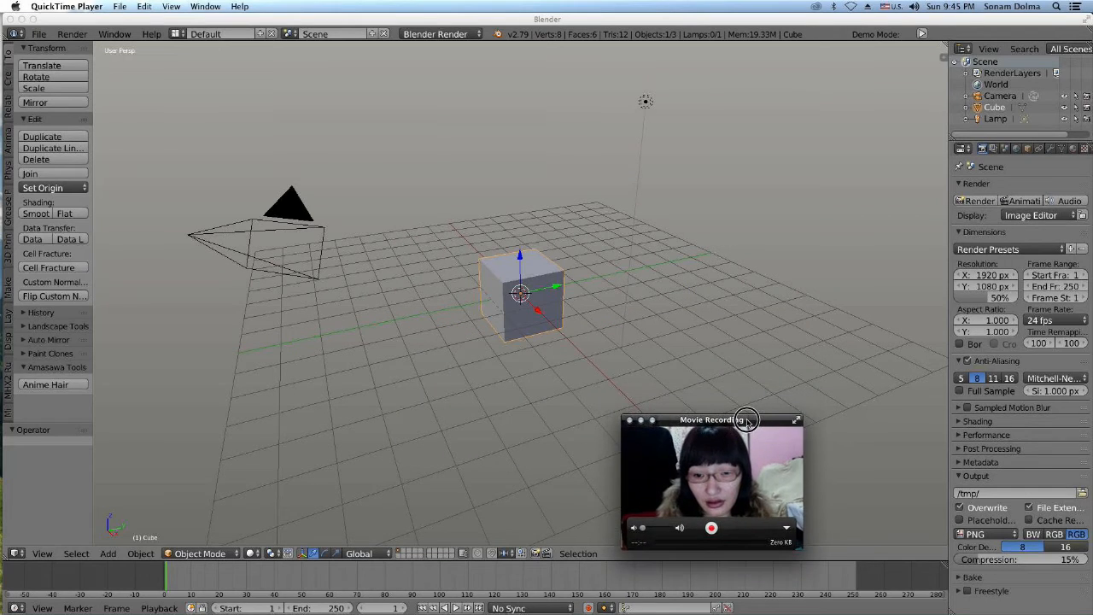
- Show the properties region of the 3D view and shift the webcam window slightly towards it
left_click(945, 57)
key("n")
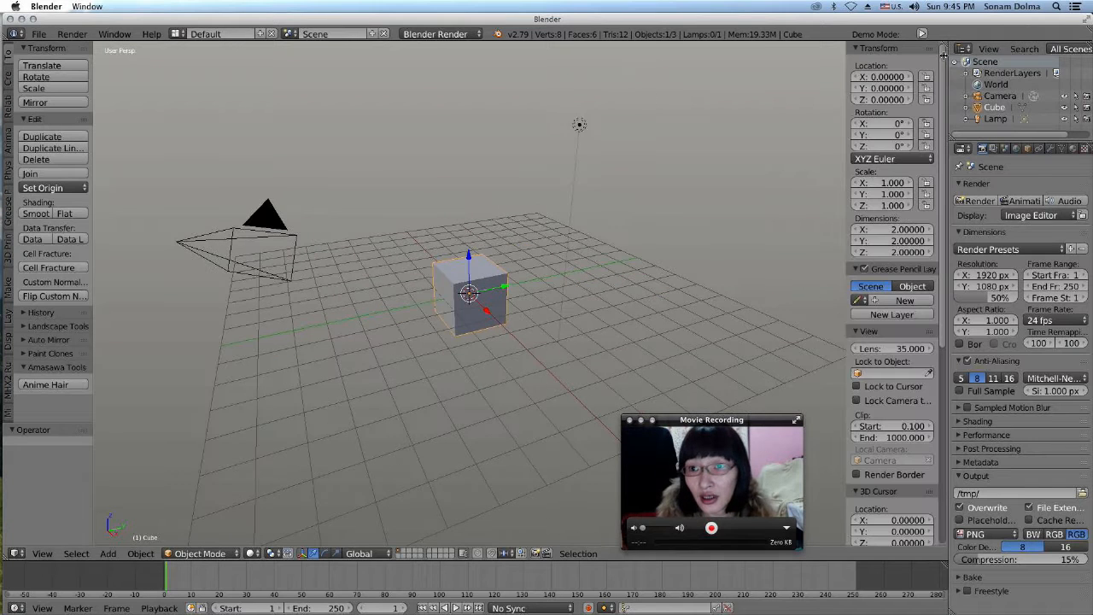
left_click_drag(747, 419, 760, 417)
scroll(878, 400, "down", 7)
scroll(872, 398, "up", 5)
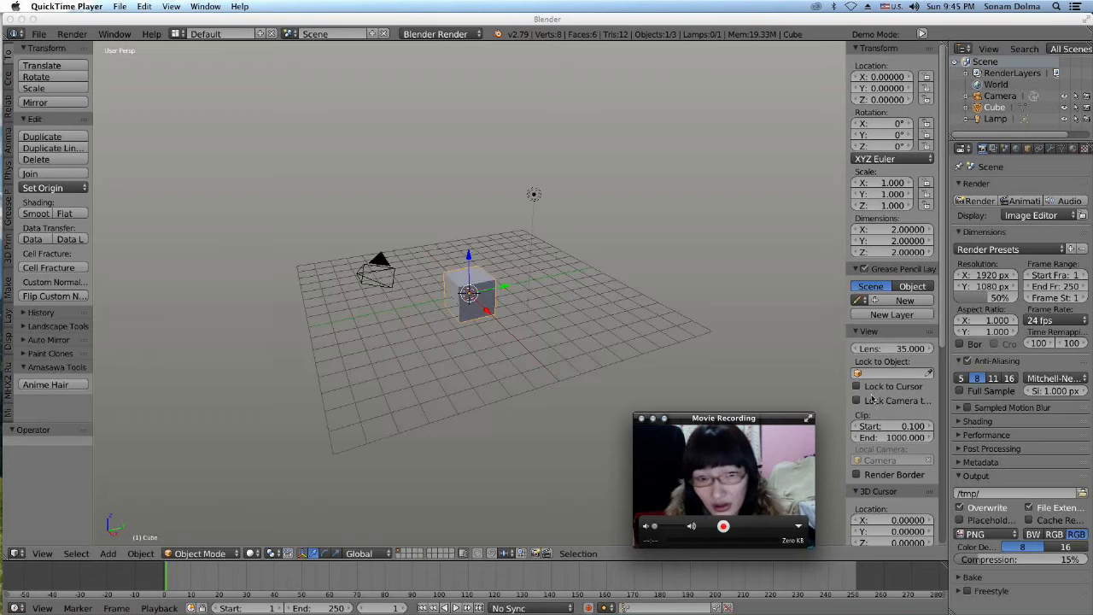
- Start the Screencast Keys display with a mouse size of 150 and start the webcam movie recording
left_click(931, 318)
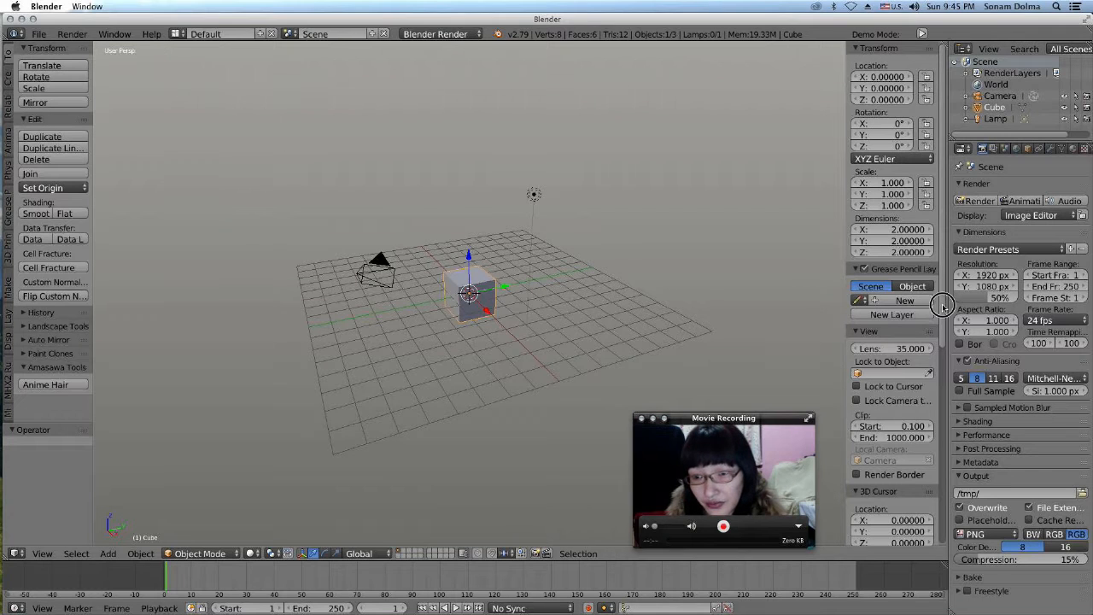
scroll(892, 478, "down", 10)
left_click(893, 535)
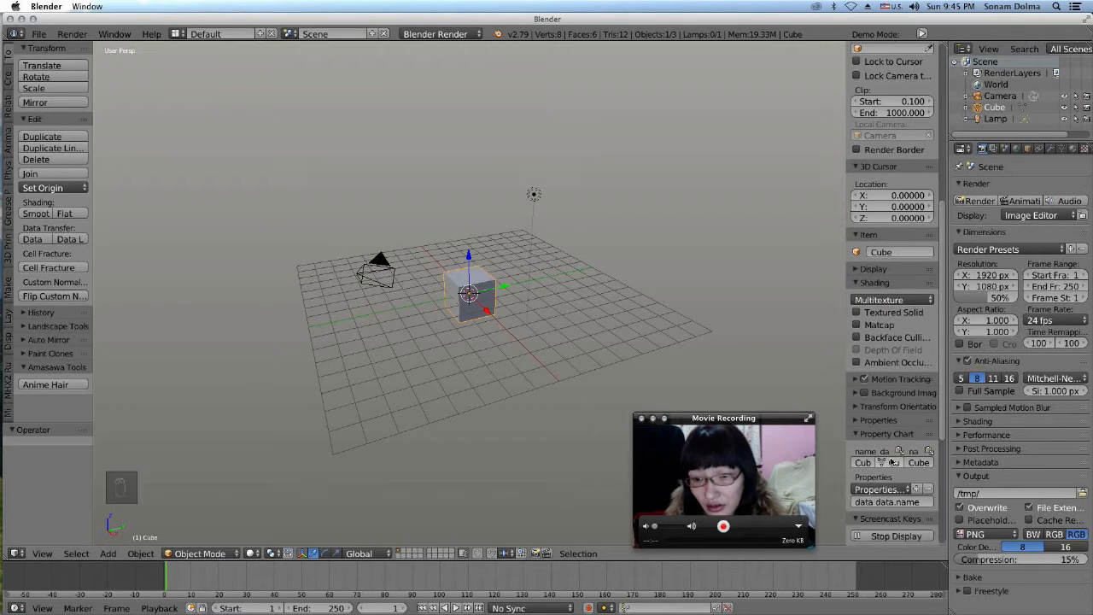
scroll(879, 479, "down", 6)
left_click_drag(872, 368, 905, 368)
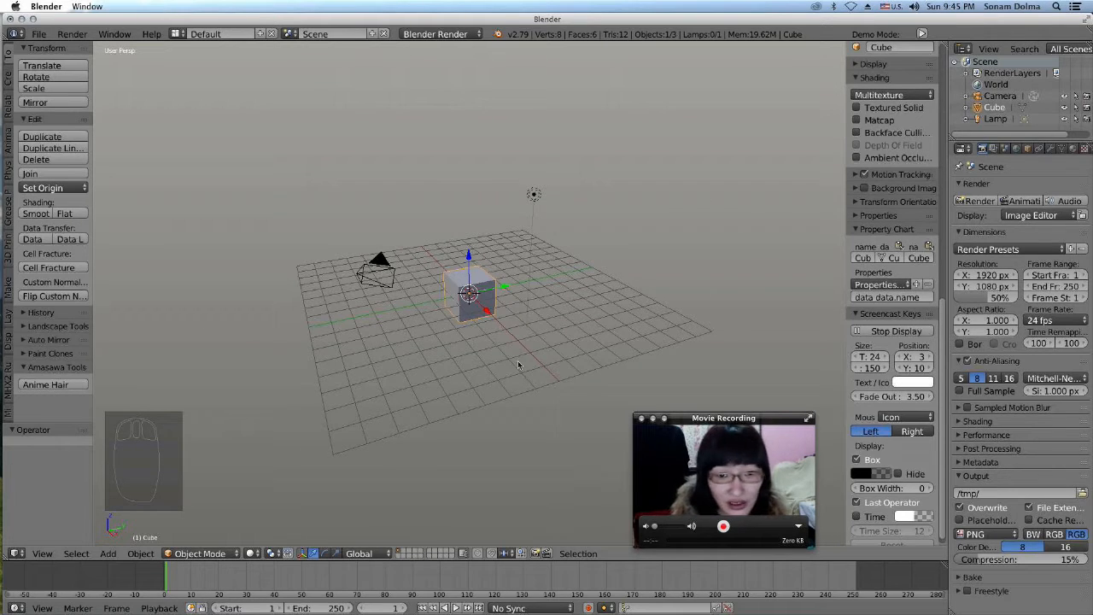
left_click(720, 527)
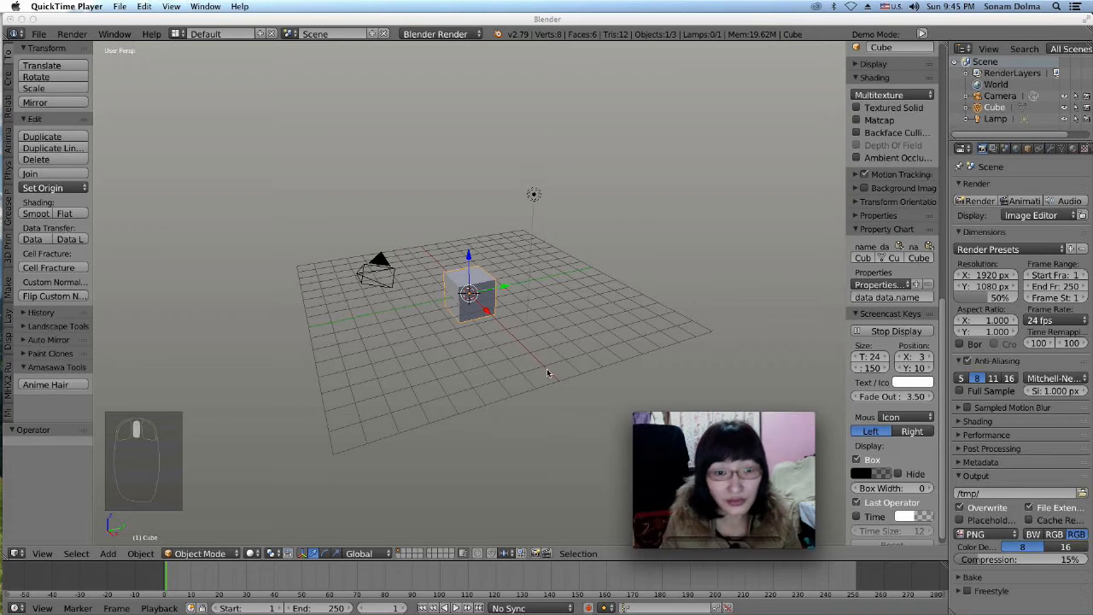
- Align the 3D view to the front and tilt it to look slightly down on the cube
scroll(355, 361, "up", 3)
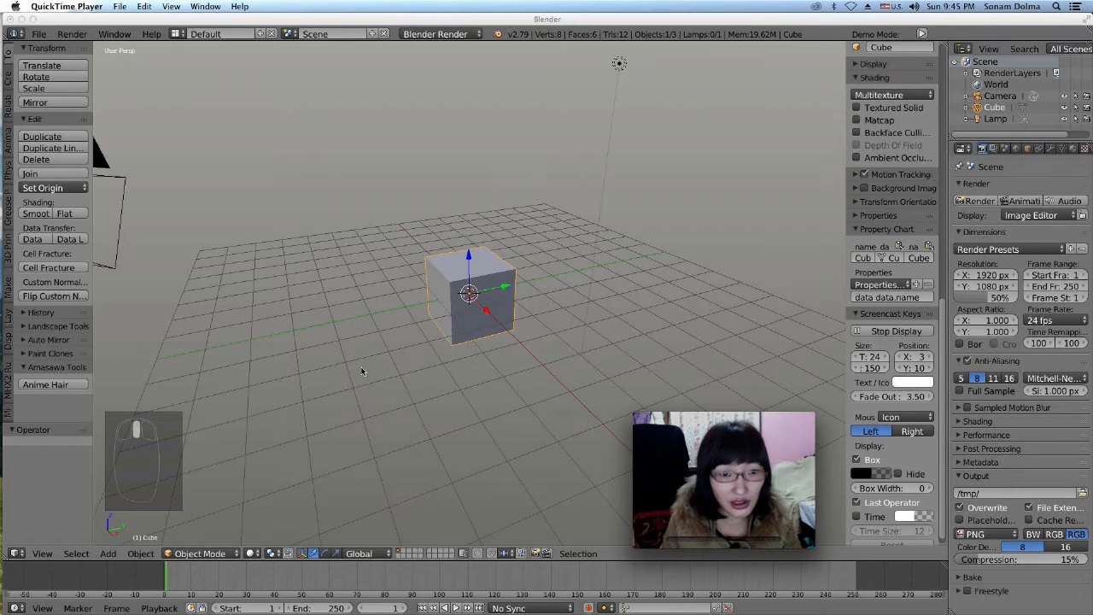
left_click(58, 556)
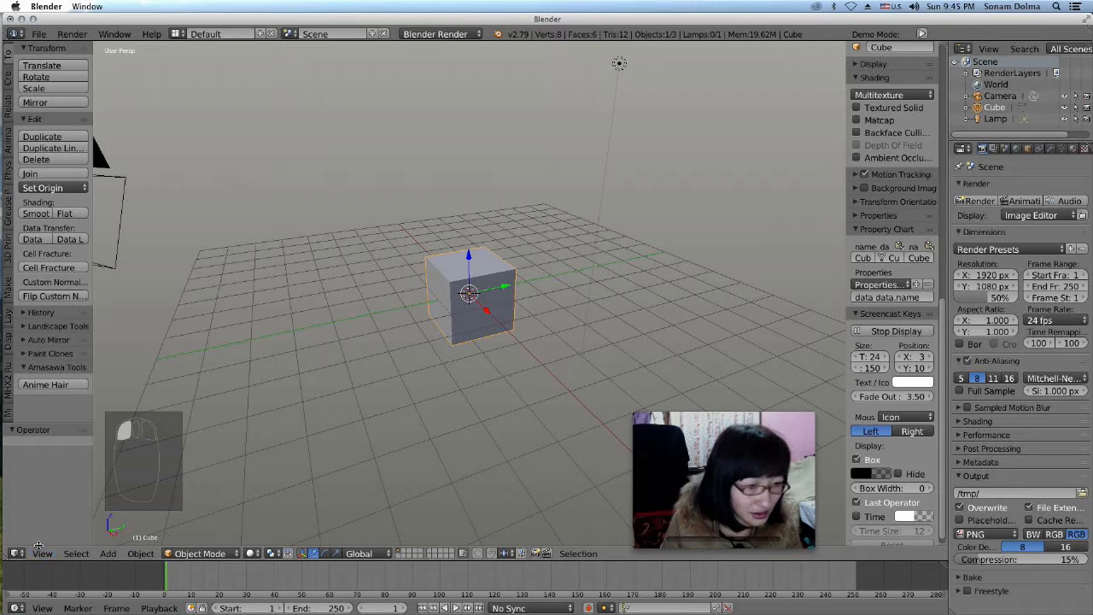
left_click(41, 553)
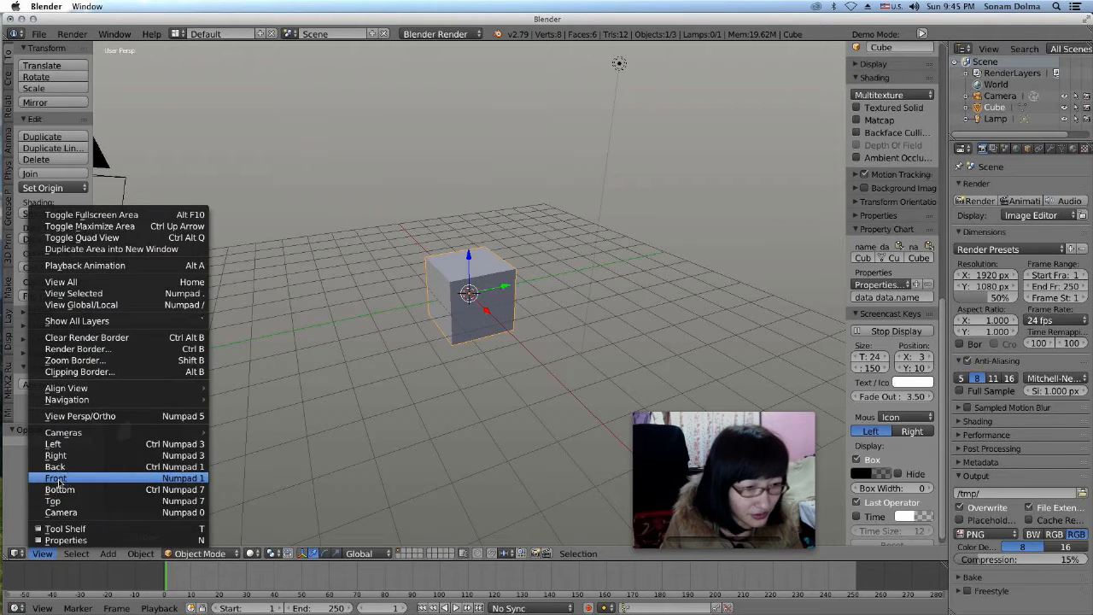
left_click(58, 479)
middle_click_drag(417, 356, 524, 358)
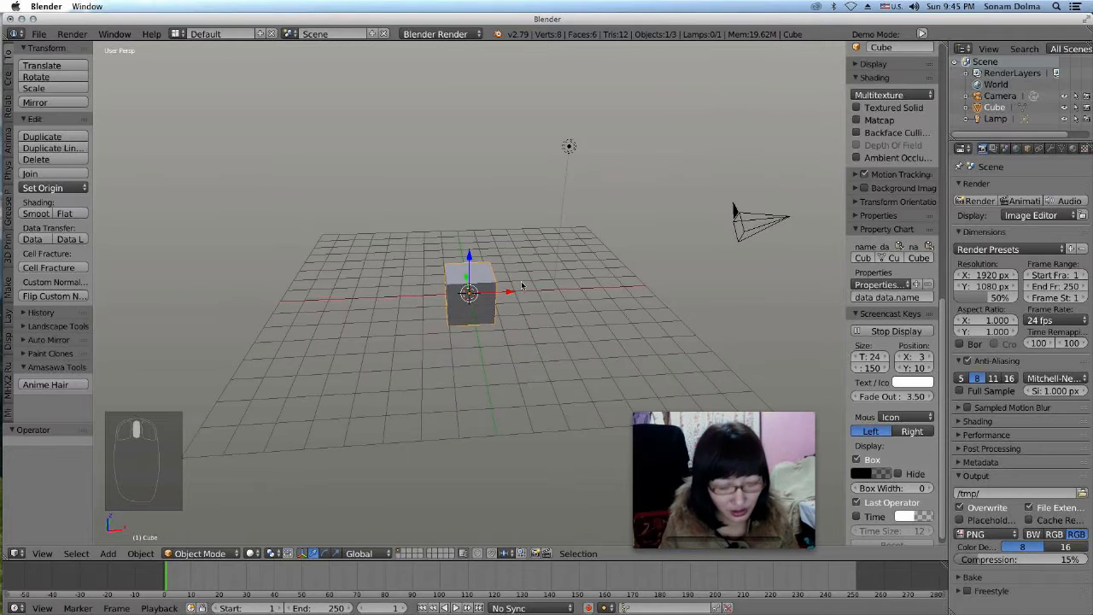
- Delete all objects of the default scene, including the cube, lamp and camera
key("a")
key("a")
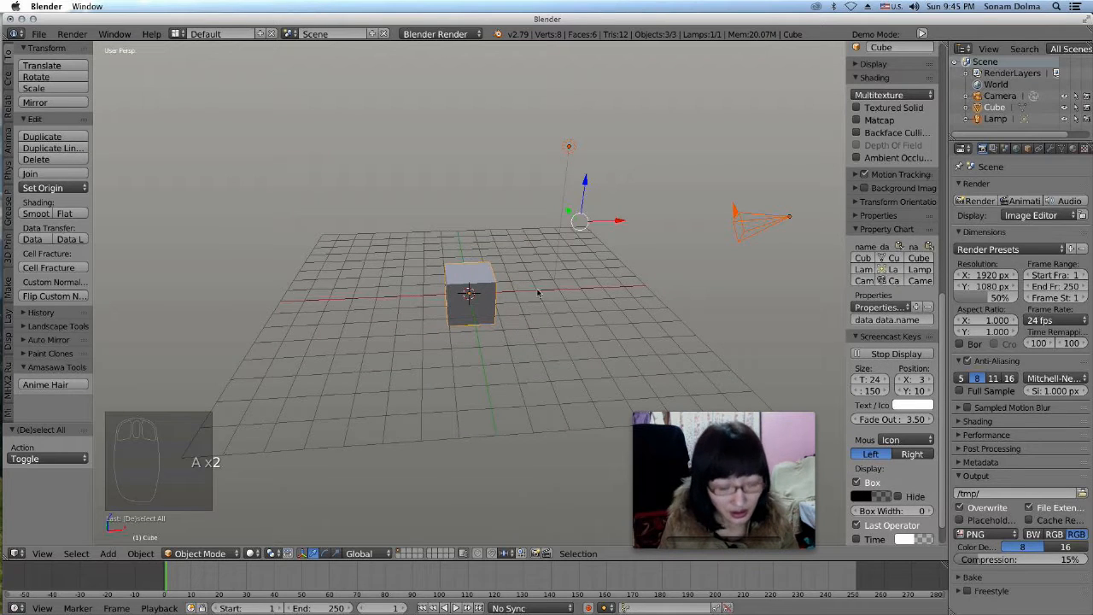
key("x")
left_click(516, 277)
- Add a UV sphere at the scene's origin and give it smooth shading
middle_click_drag(580, 348, 505, 316)
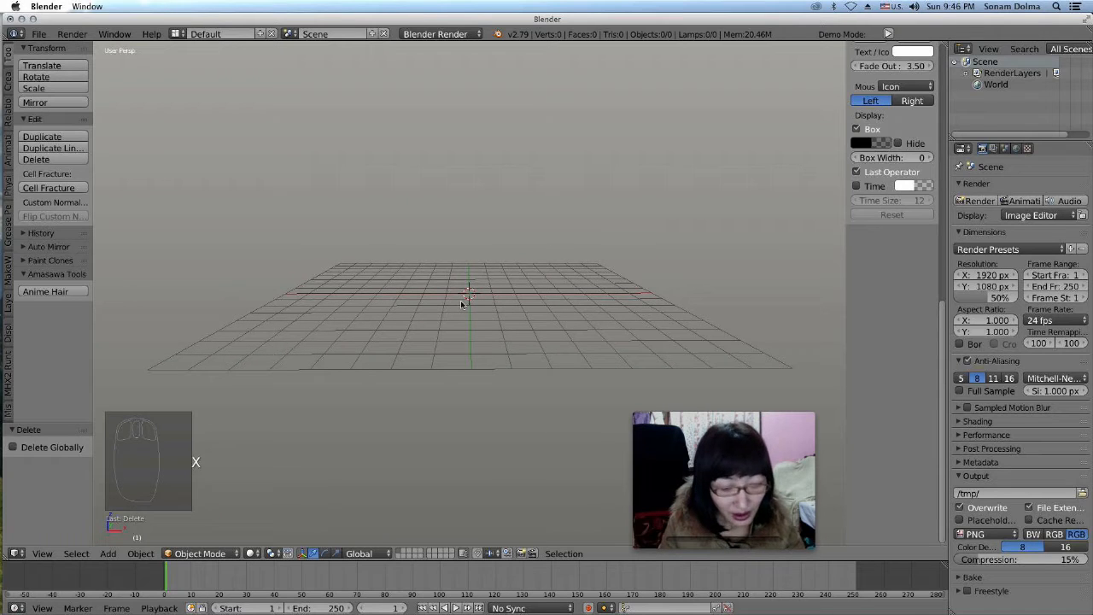
key("shift+a")
mouse_move(459, 270)
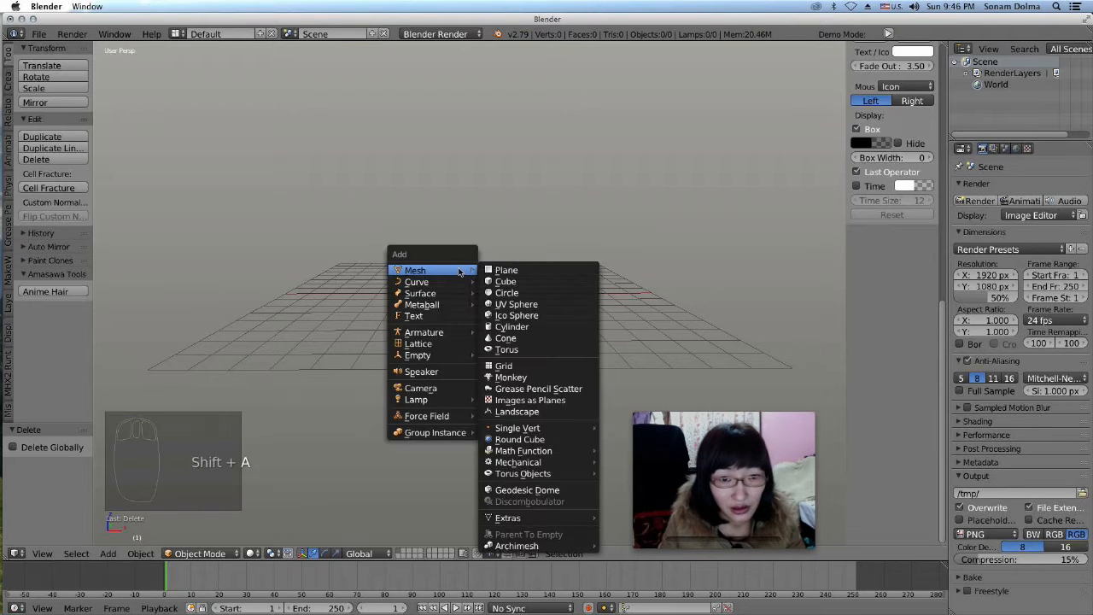
left_click(521, 304)
scroll(507, 346, "up", 3)
middle_click_drag(507, 346, 492, 314)
left_click(35, 213)
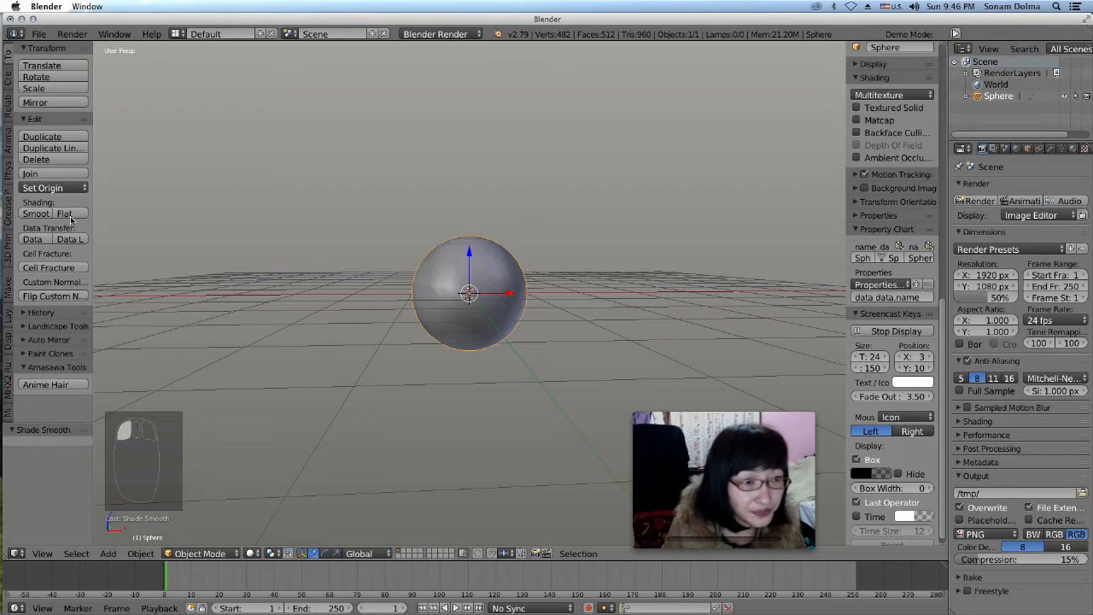
- Add a plane floating above the sphere and scale it up uniformly by about 3.8
middle_click_drag(465, 356, 490, 361)
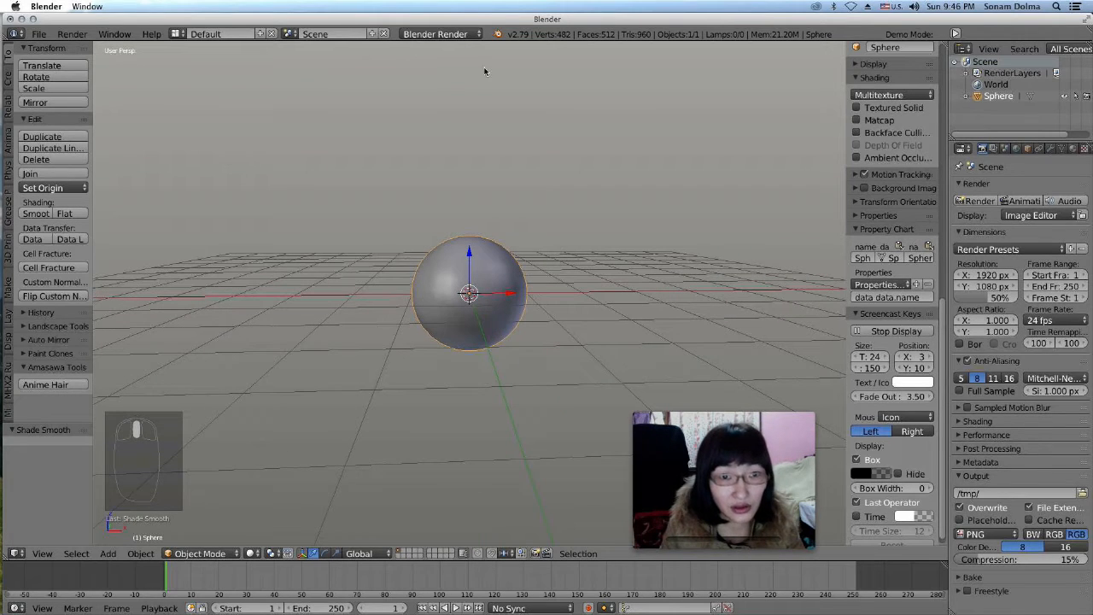
key("shift+a")
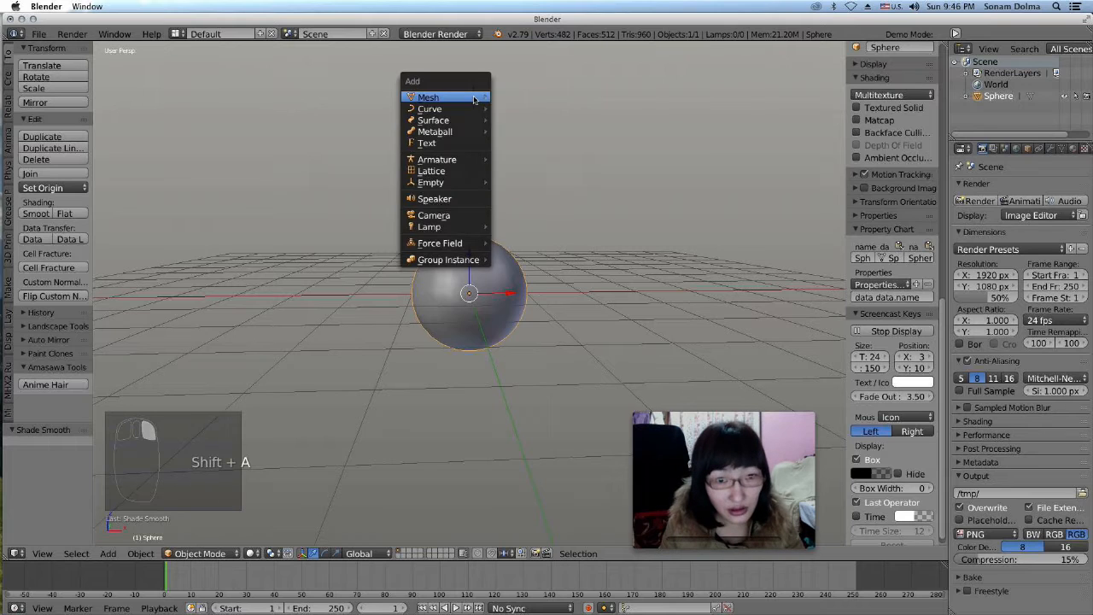
mouse_move(474, 96)
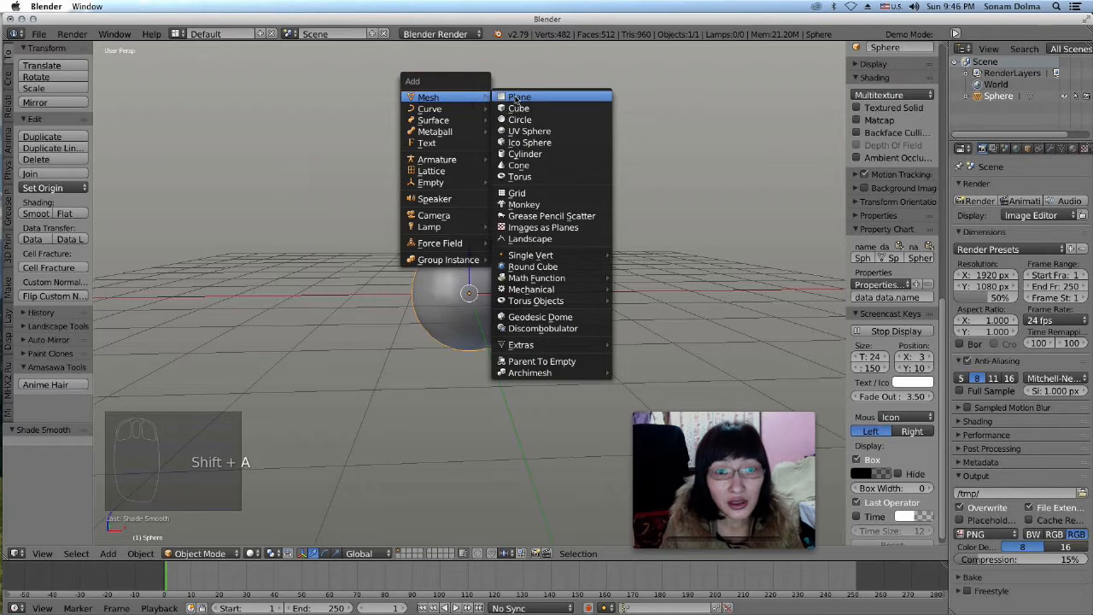
left_click(516, 100)
middle_click_drag(558, 220, 325, 322)
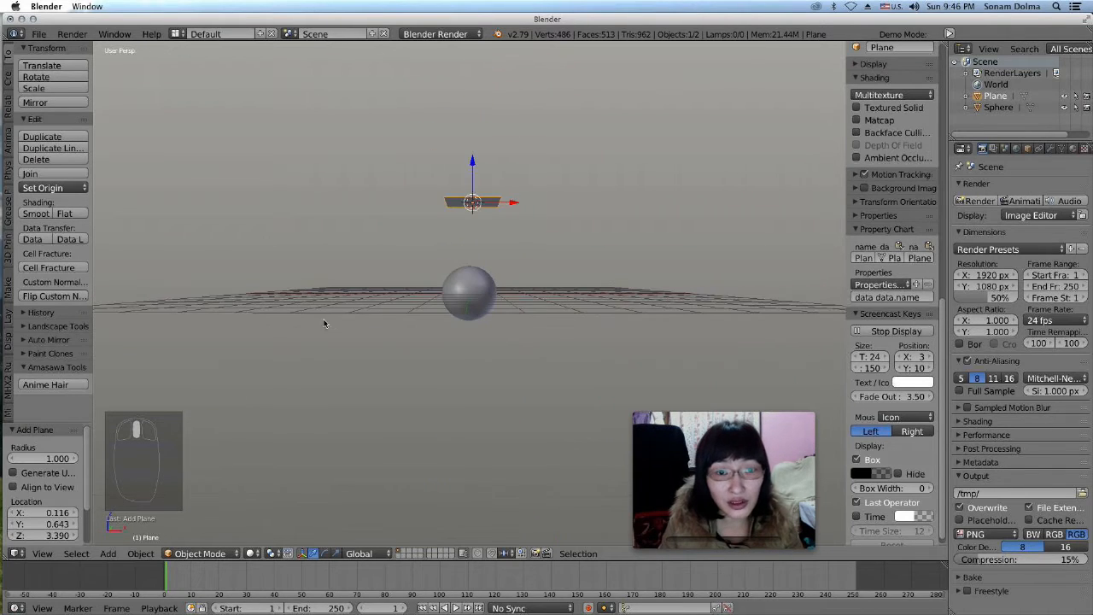
key("s")
left_click(589, 303)
middle_click_drag(419, 179, 427, 209)
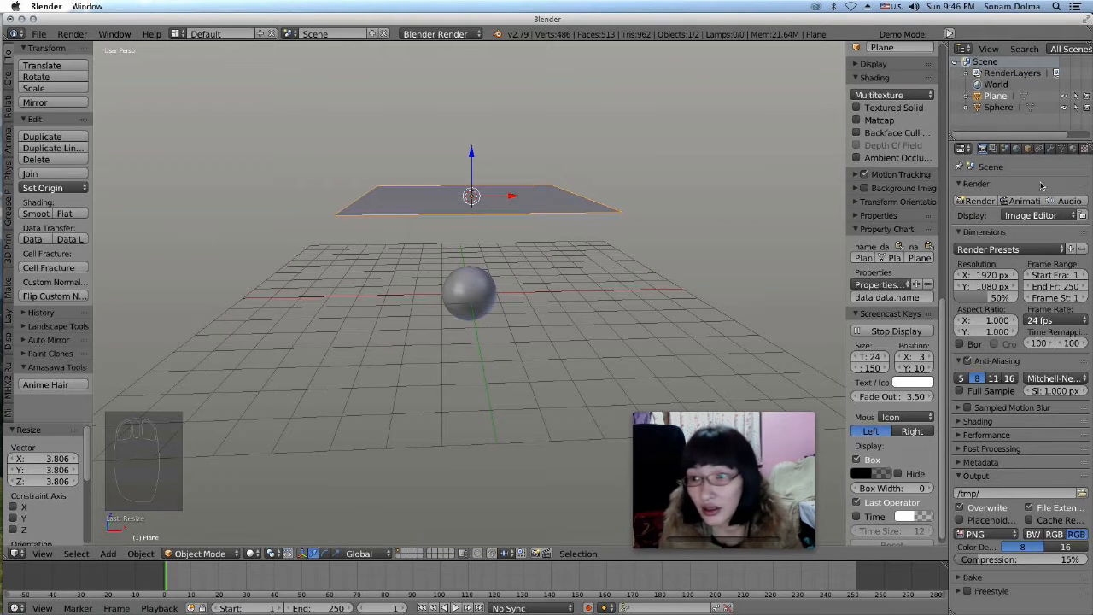
- Widen the properties editor and enable Collision physics on the sphere
left_click(480, 288)
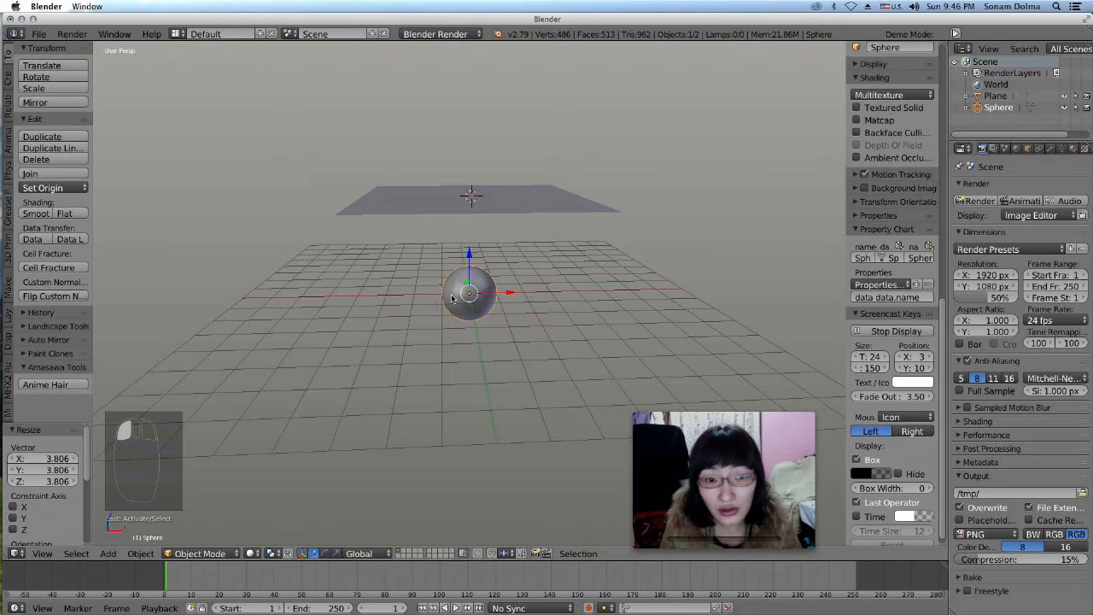
left_click_drag(950, 175, 919, 180)
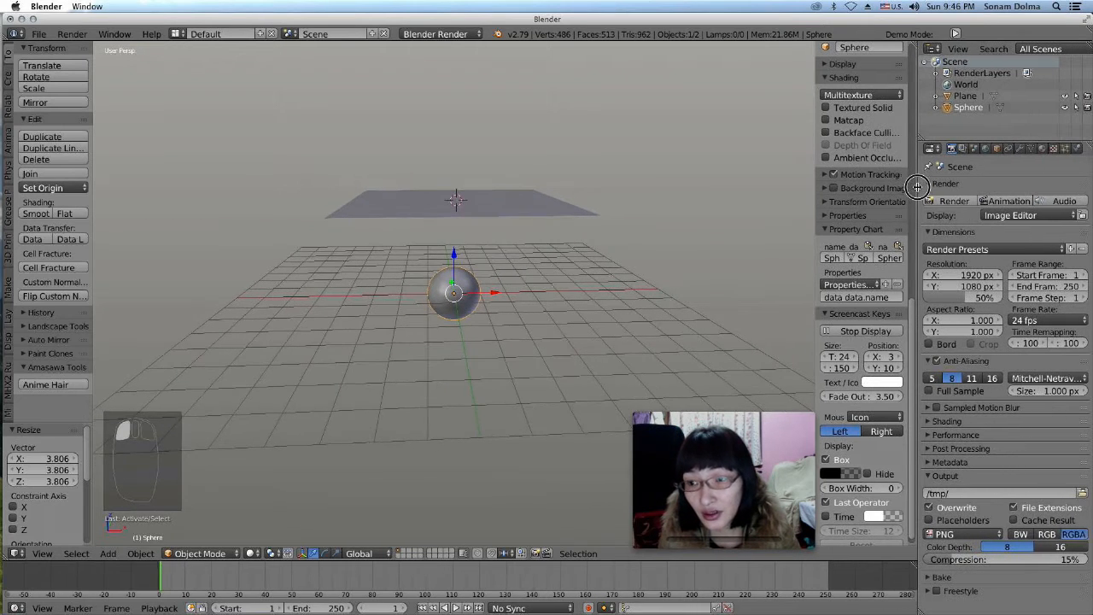
left_click(1066, 150)
left_click(1076, 148)
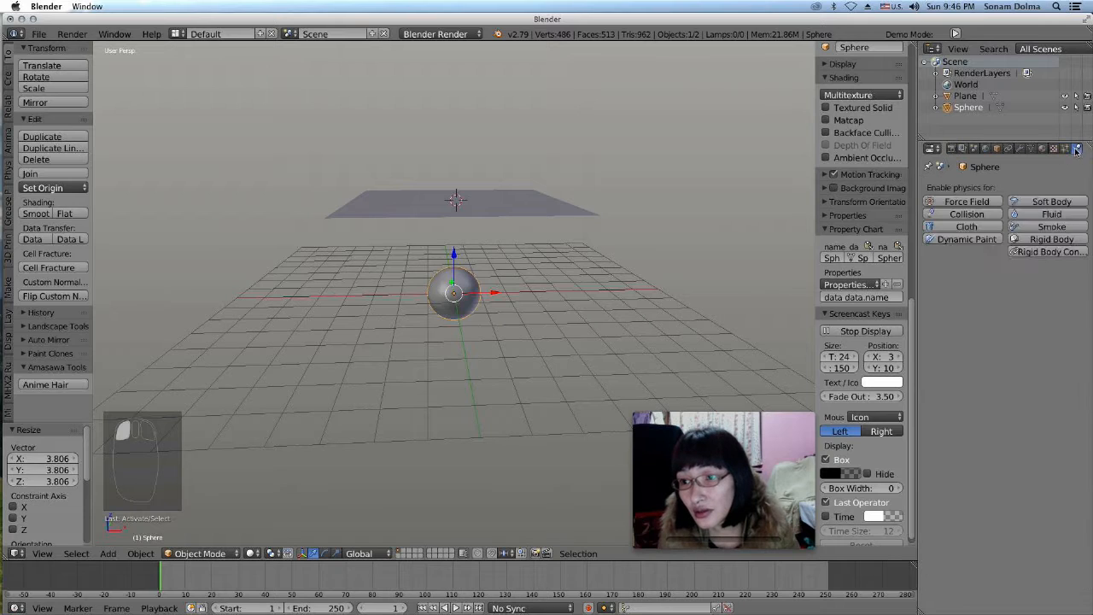
left_click(950, 215)
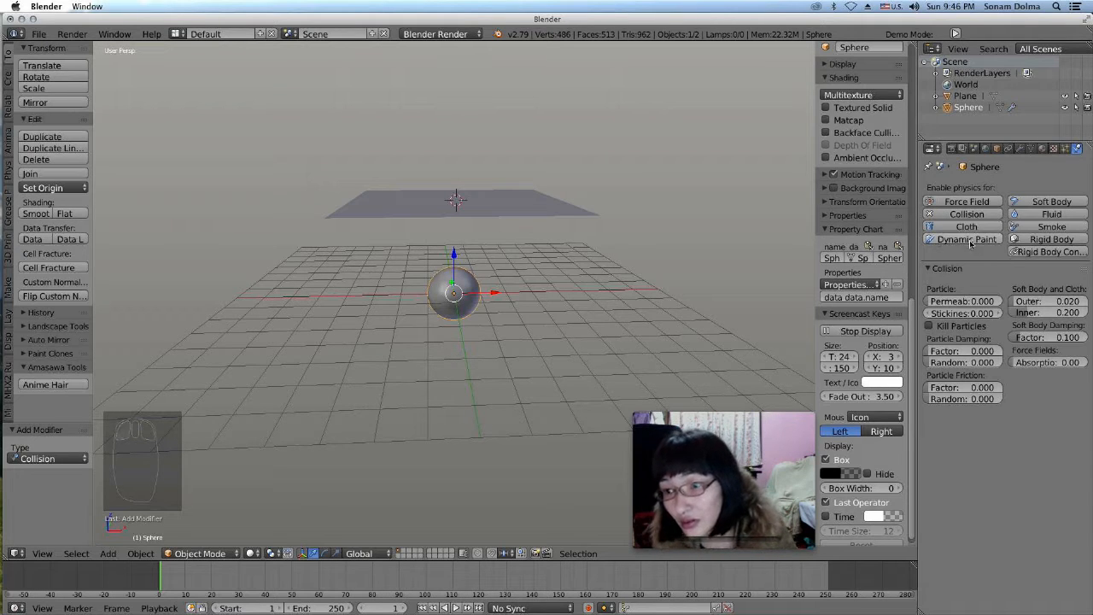
- Set the sphere's soft body and cloth collision to Outer 0.376, Inner 0.374, damping factor 0.350 and force field absorption 0.11
left_click(1029, 313)
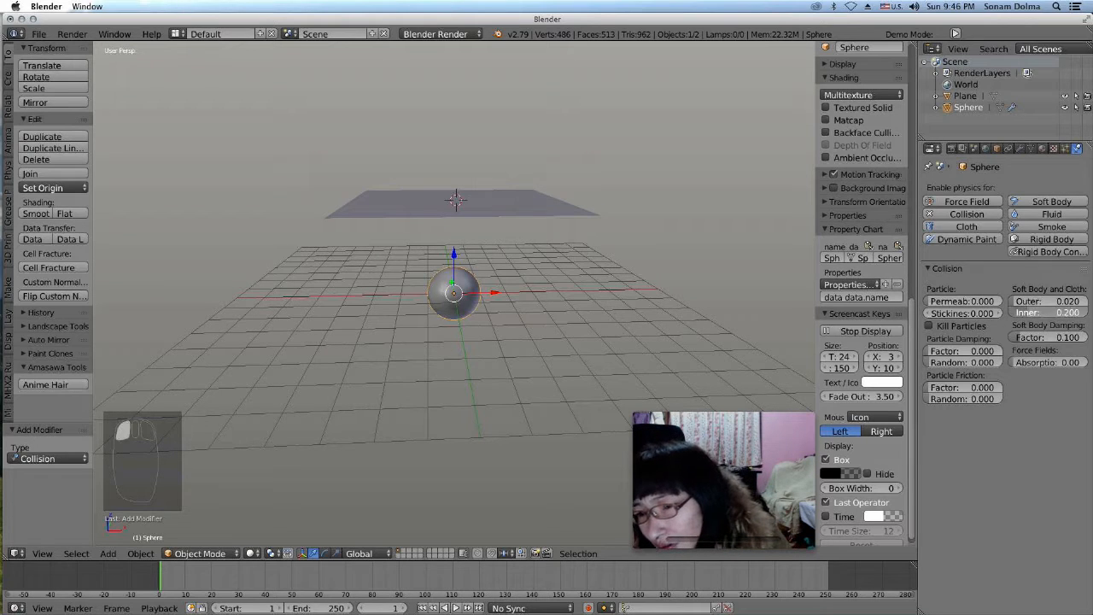
mouse_move(1028, 312)
left_mouse_down()
mouse_move(1050, 301)
mouse_move(1041, 295)
left_mouse_up()
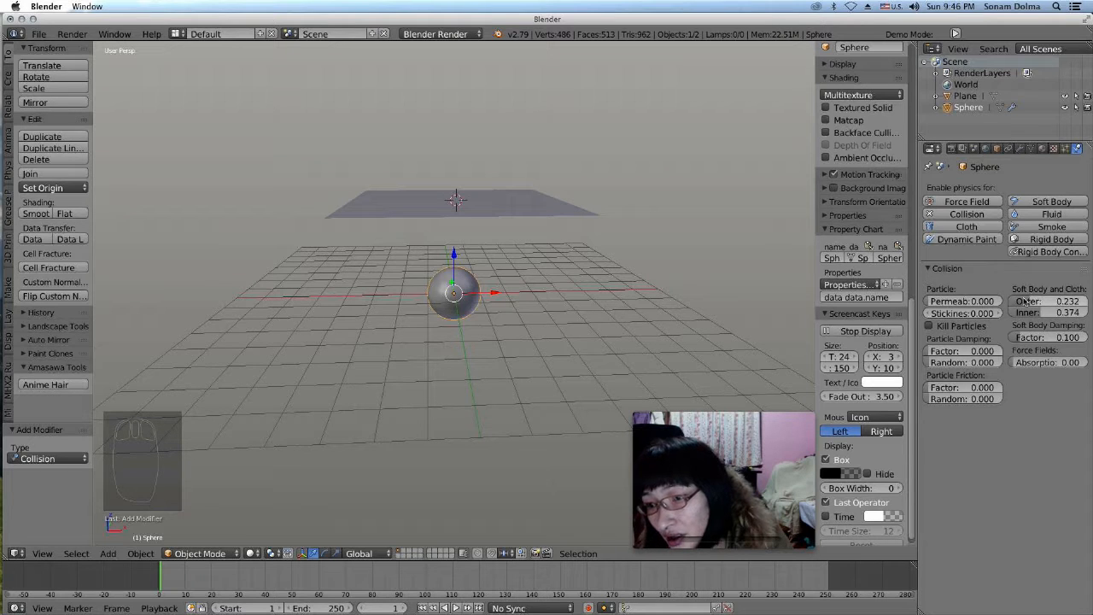
left_click_drag(1018, 301, 1040, 339)
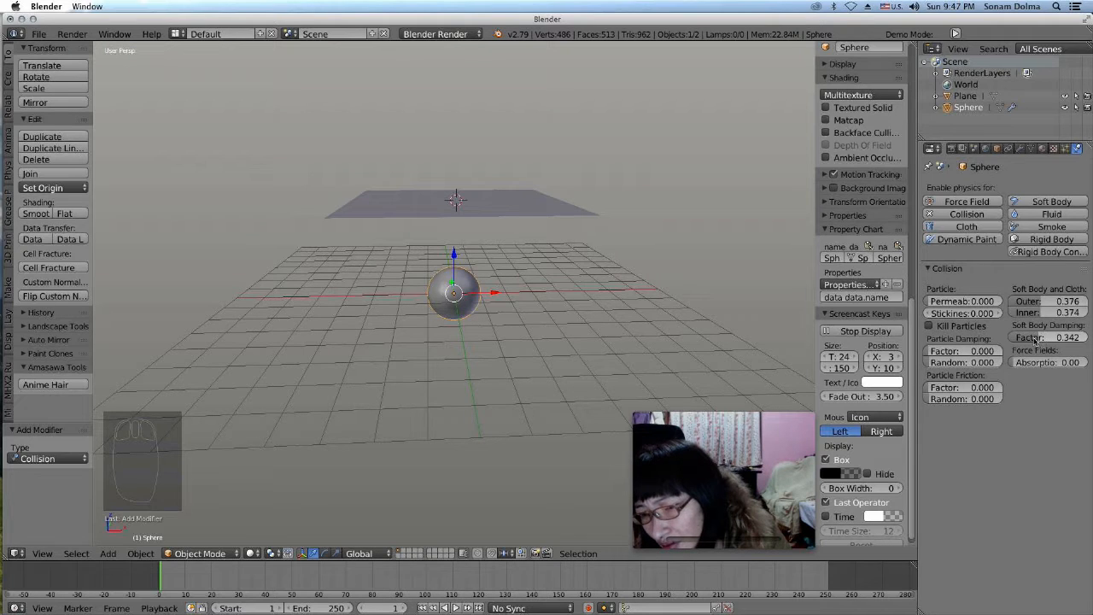
left_click_drag(1031, 340, 1020, 365)
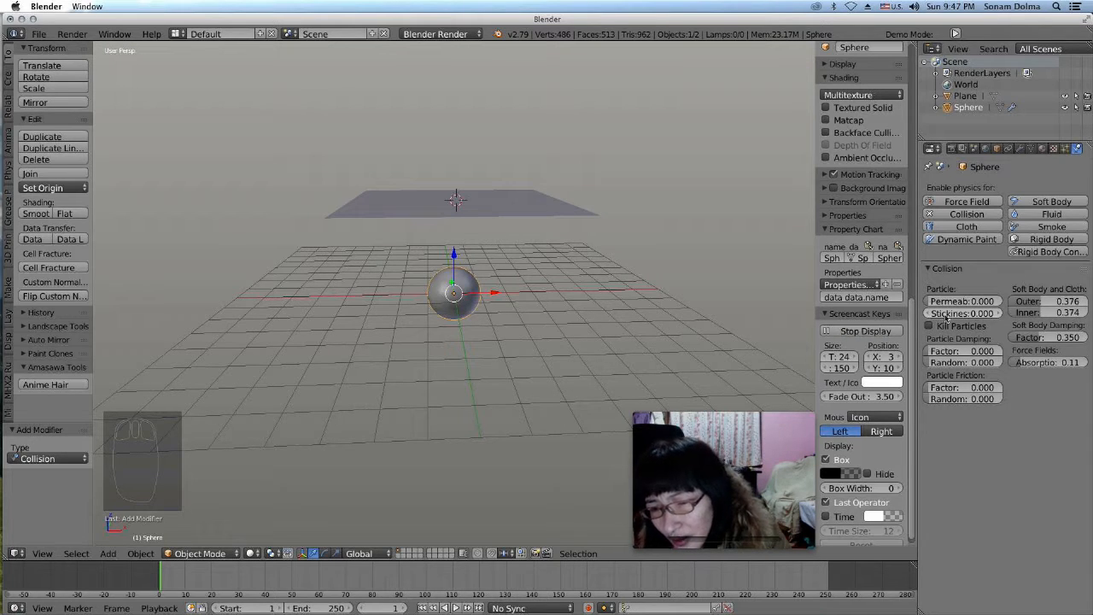
- Set the sphere's particle permeability to 0.198, stickiness 3.100, friction factor 0.221 and random friction 0.137, and enable Kill Particles
left_click_drag(945, 316, 964, 302)
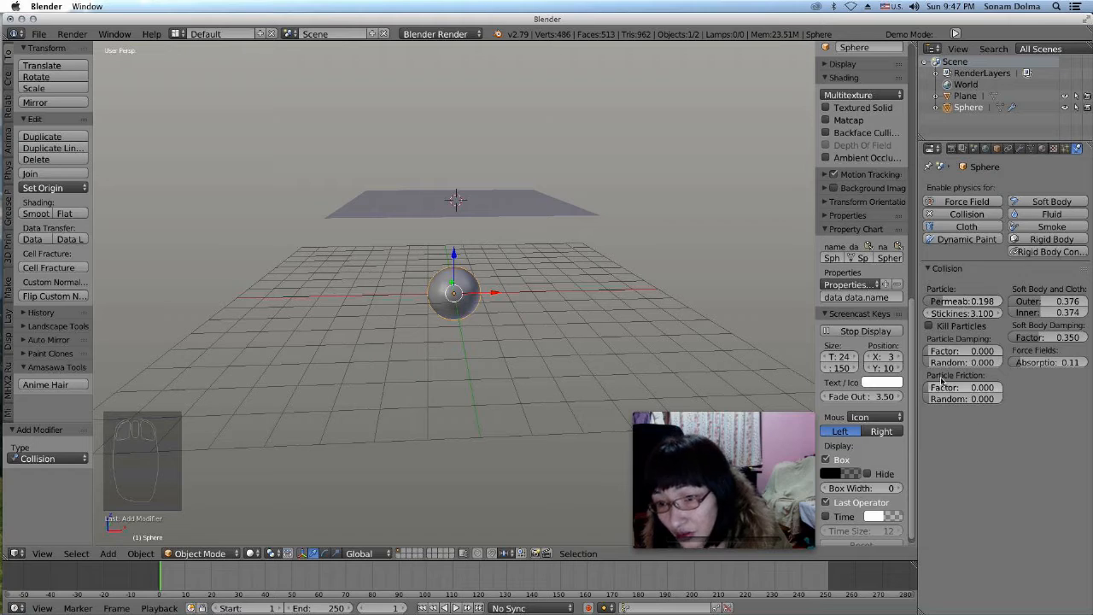
left_click_drag(950, 388, 939, 398)
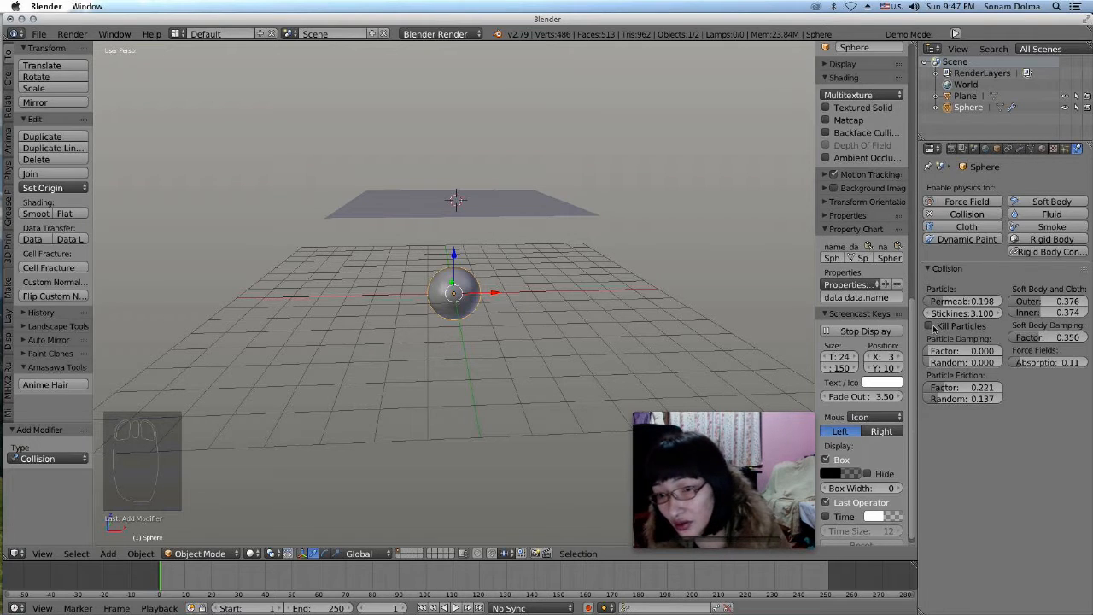
left_click(928, 327)
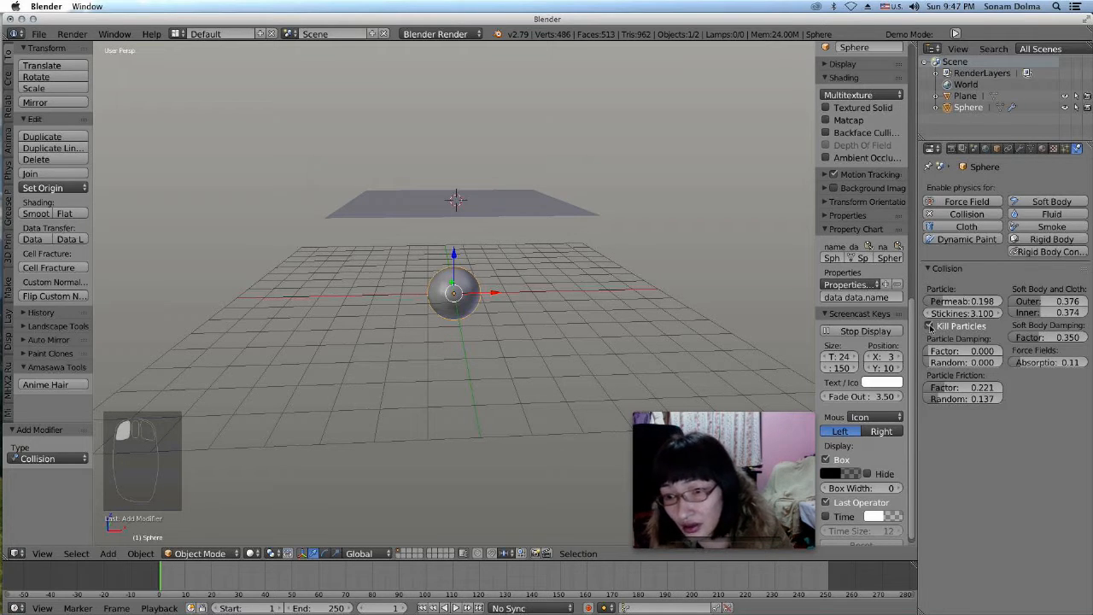
- Enable Cloth physics on the plane above the sphere
left_click(505, 224)
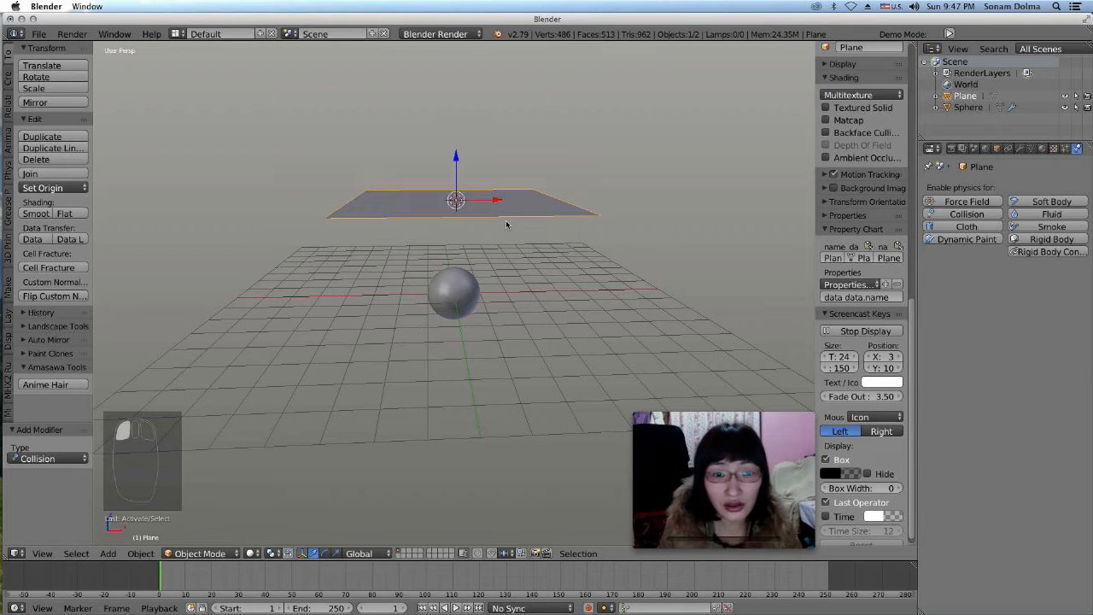
left_click(963, 228)
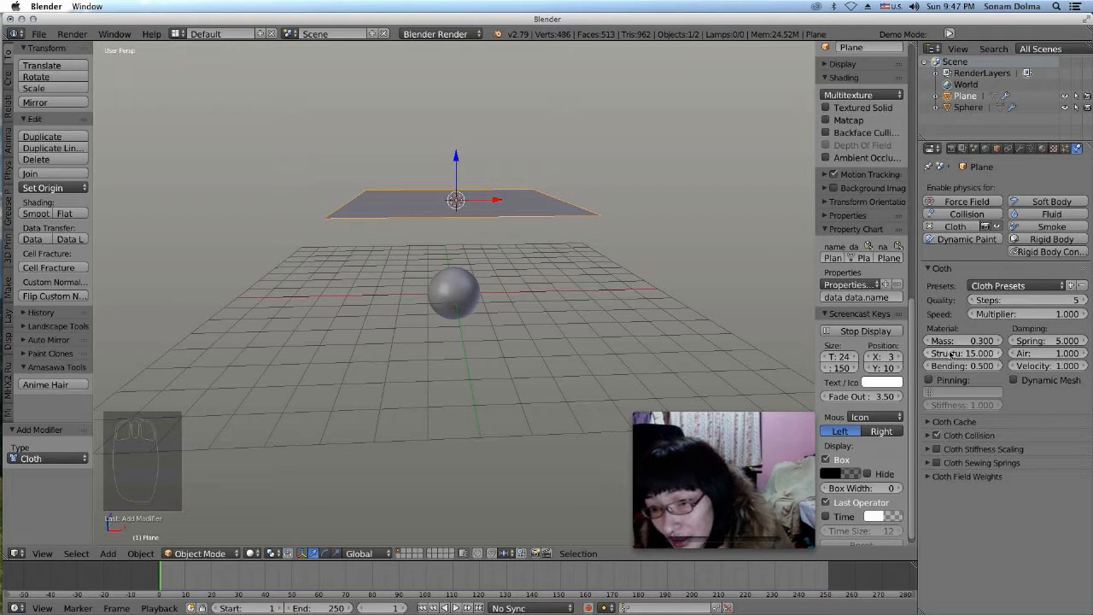
- Set the plane's cloth mass to 1.300, play the simulation and return to the first frame
left_click(949, 341)
left_click_drag(949, 341, 939, 346)
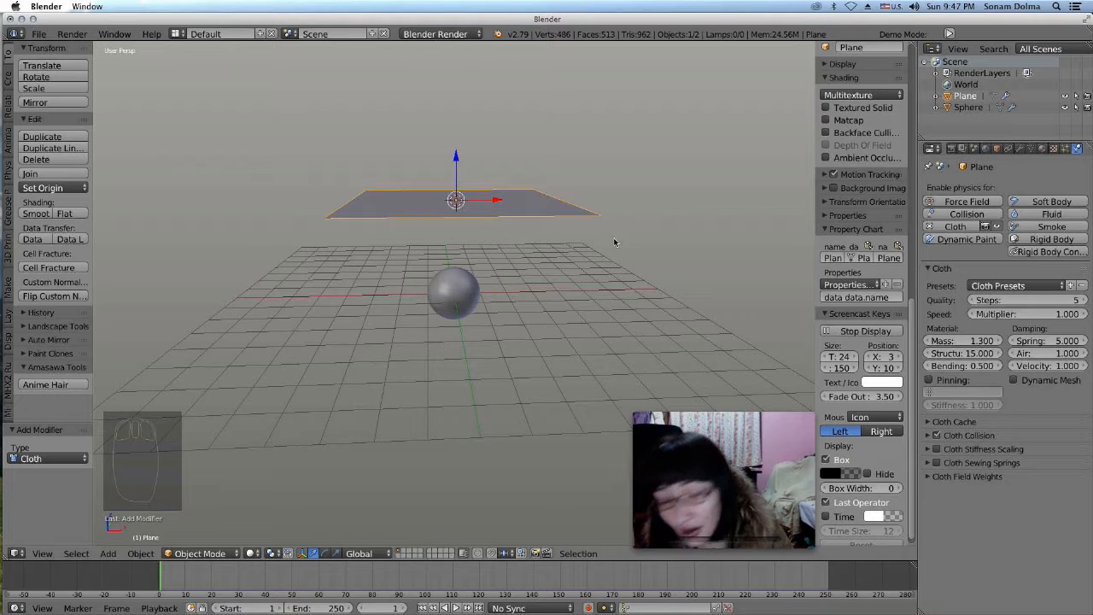
left_click(455, 607)
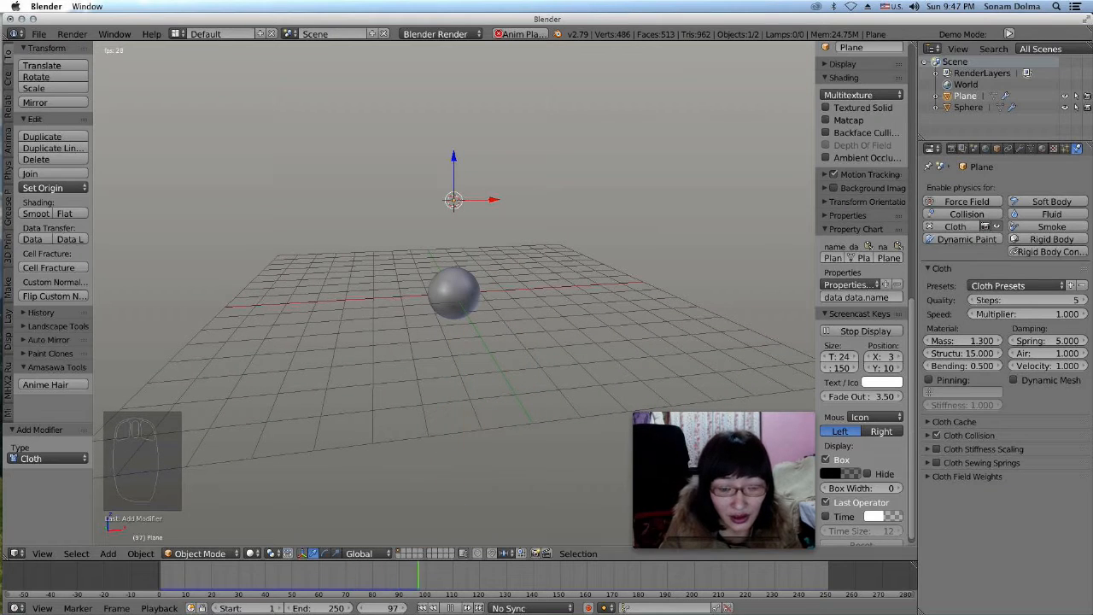
left_click(433, 608)
left_click(422, 608)
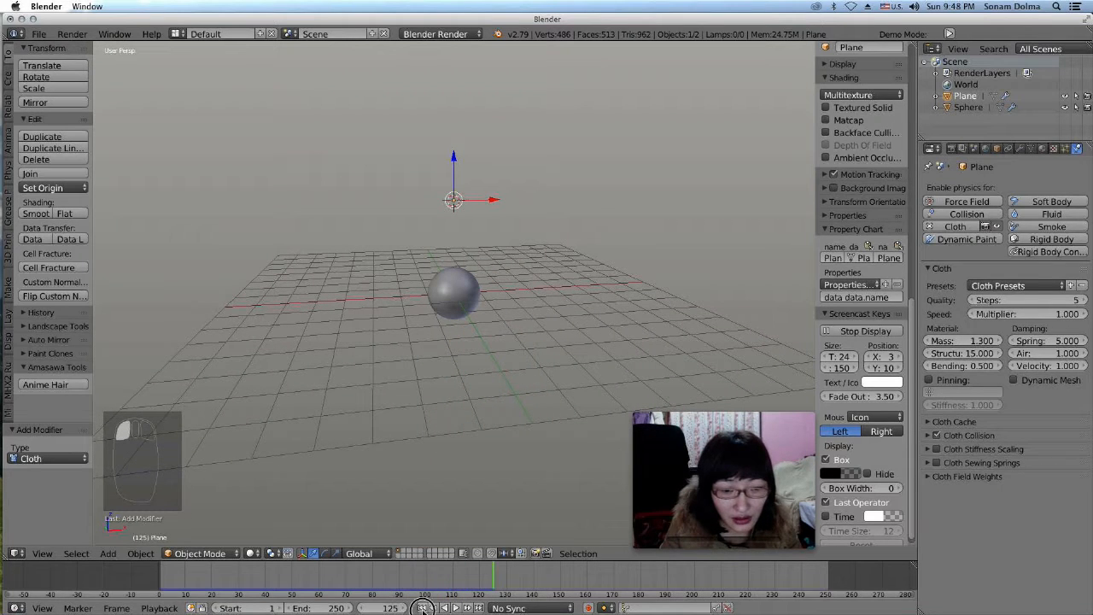
- Replay the cloth simulation to about frame 35 and inspect how the plane falls around the sphere
middle_click_drag(512, 252, 515, 343)
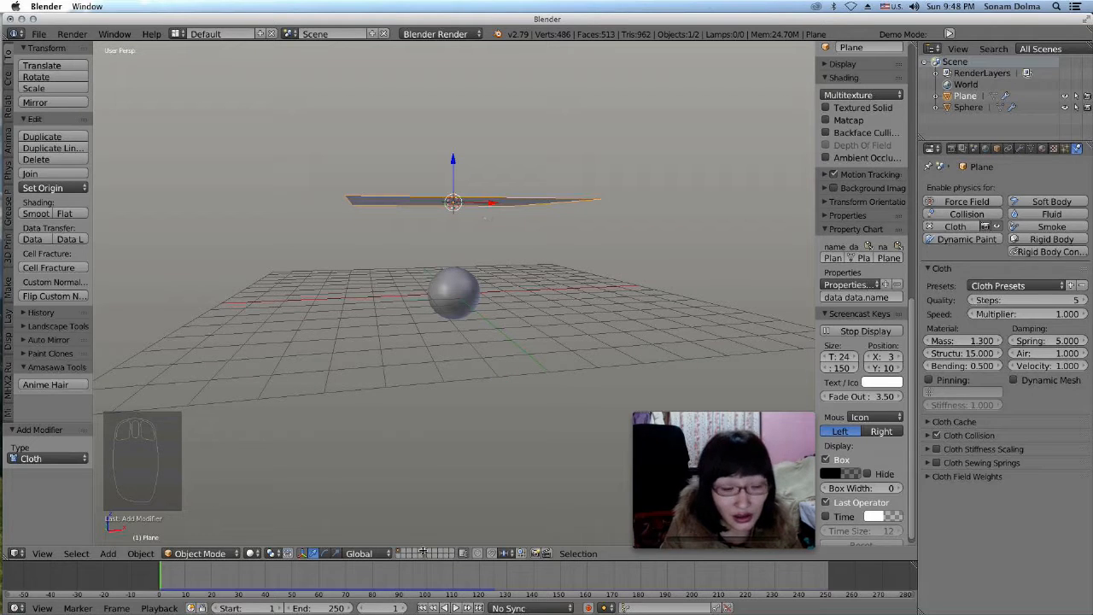
left_click(456, 608)
left_click(465, 608)
middle_click_drag(434, 254, 551, 313)
middle_click_drag(483, 328, 459, 329)
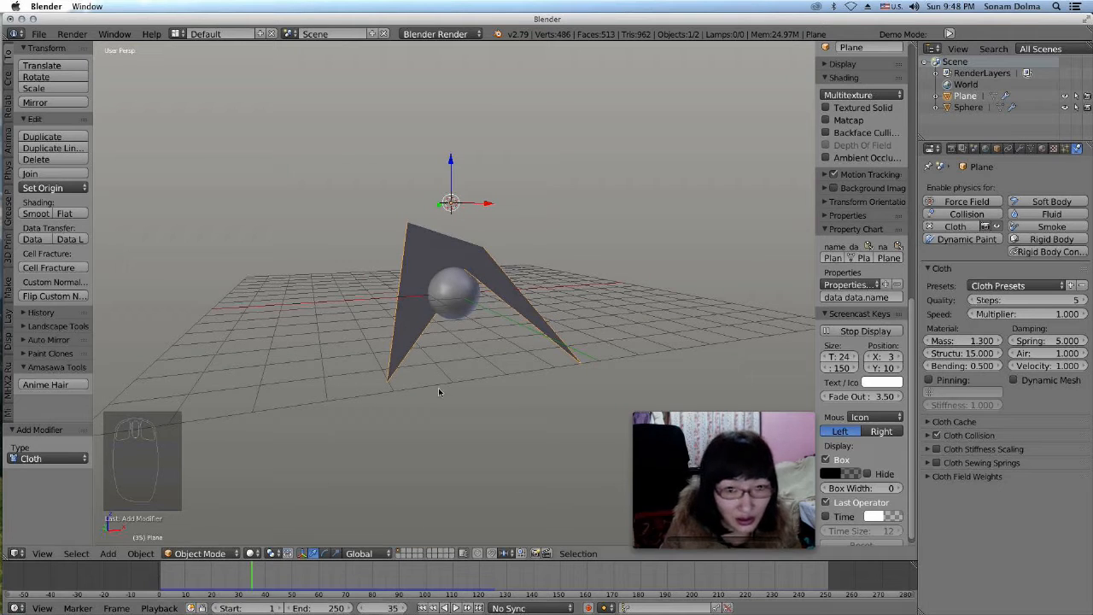
- Enter Edit Mode on the plane and subdivide it with 10 cuts
left_click(192, 553)
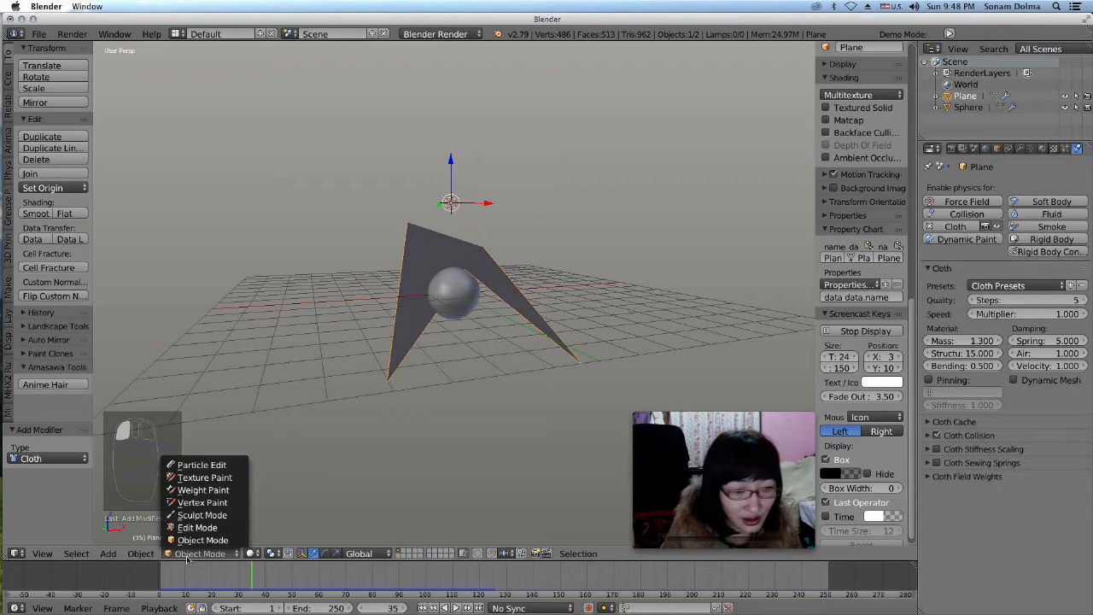
left_click(194, 529)
middle_click_drag(309, 350, 399, 289)
key("w")
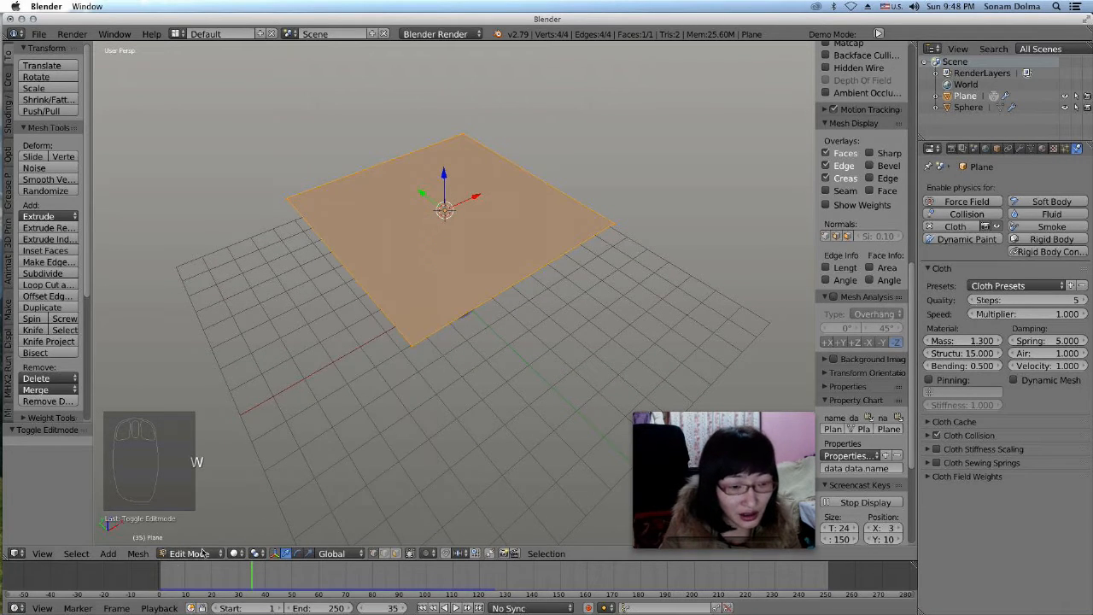
key("w")
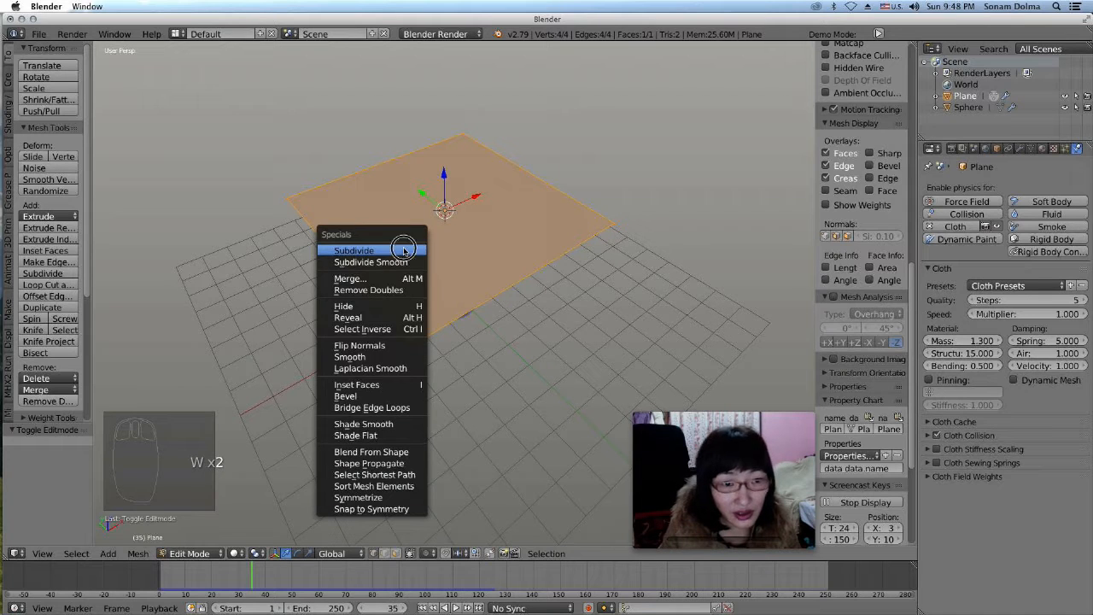
left_click(399, 248)
left_click_drag(34, 459, 79, 458)
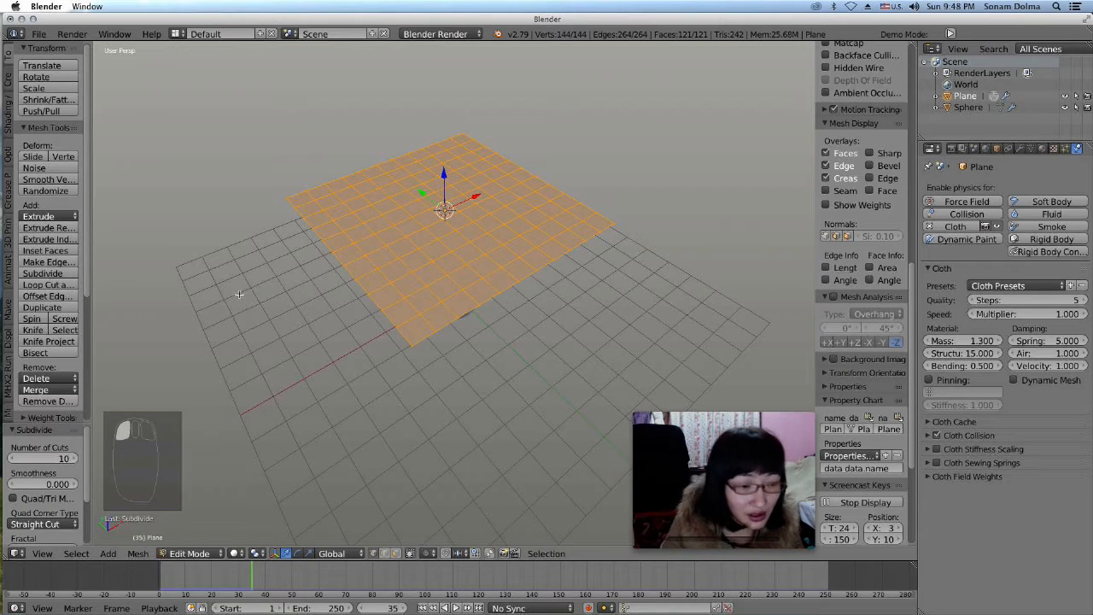
- Subdivide the plane's mesh again with 6 cuts and return to Object Mode
key("w")
left_click(424, 256)
left_click_drag(43, 458, 60, 458)
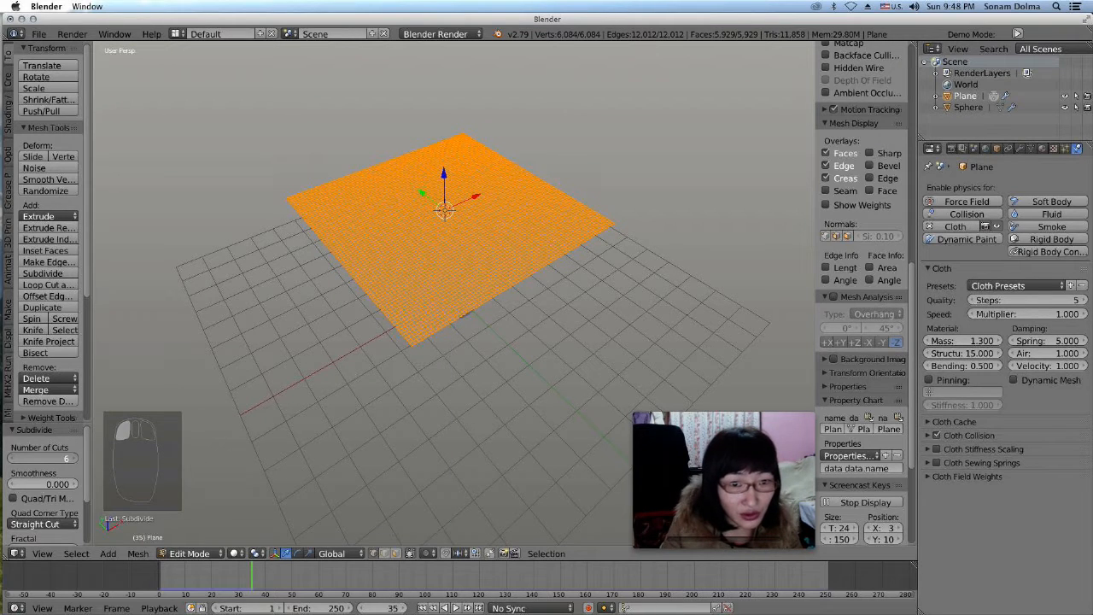
middle_click_drag(548, 264, 478, 272)
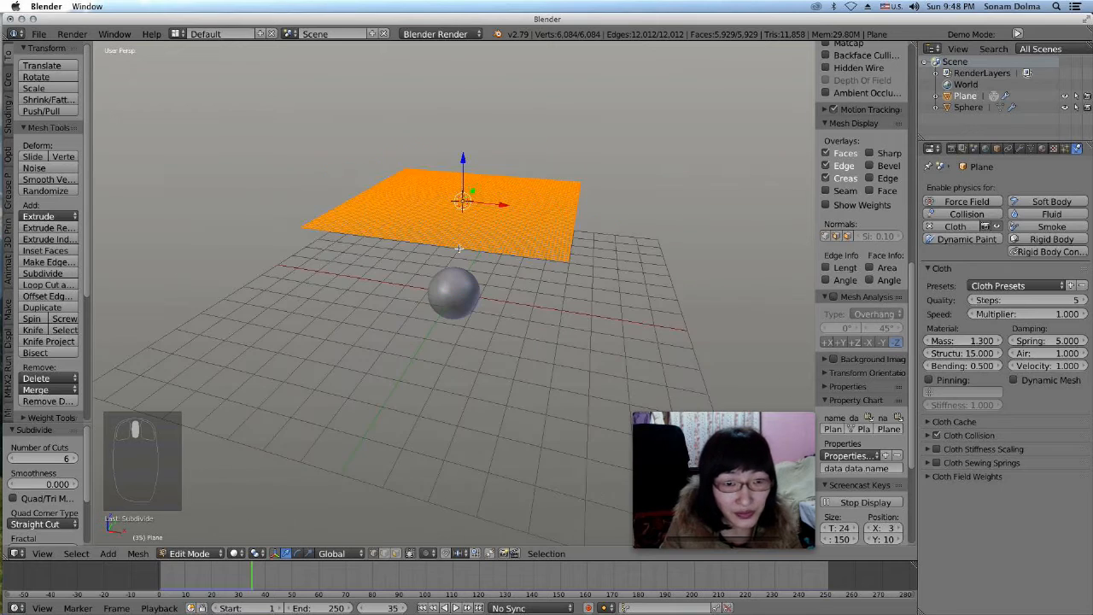
left_click(190, 540)
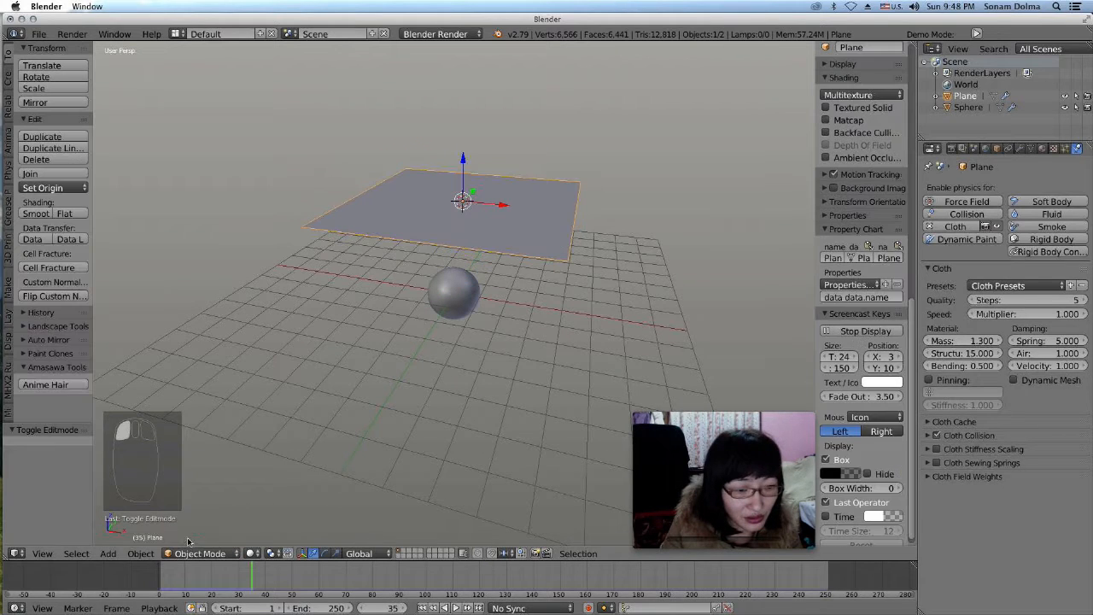
- Play the cloth simulation from the start, examine the subdivided plane draping over the sphere, and rewind to frame 1
left_click(424, 609)
left_click(455, 608)
middle_click_drag(502, 423, 539, 384)
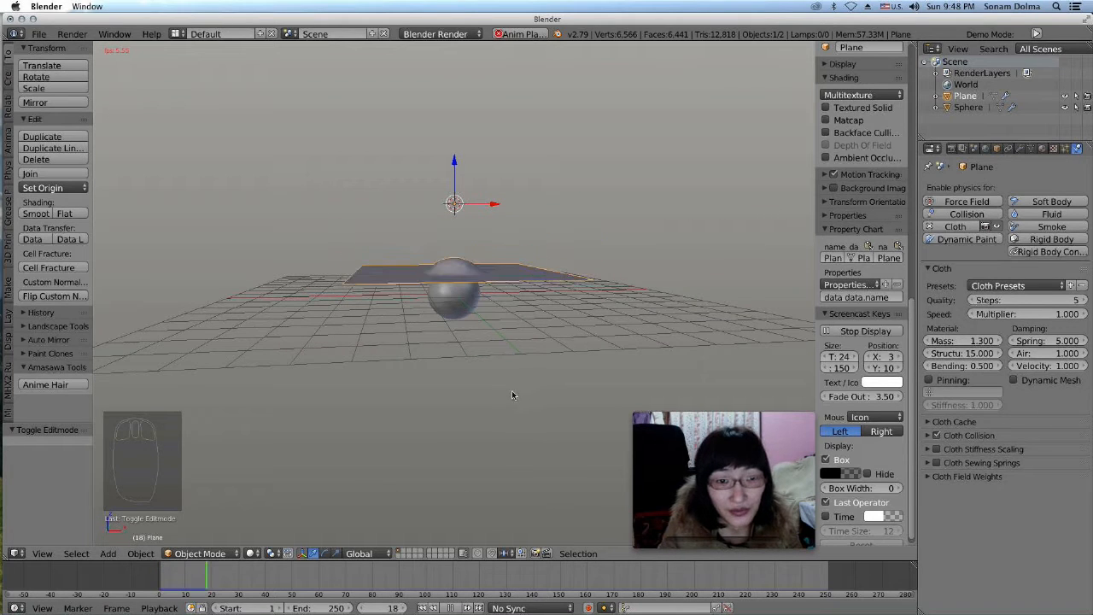
middle_click_drag(558, 395, 524, 374)
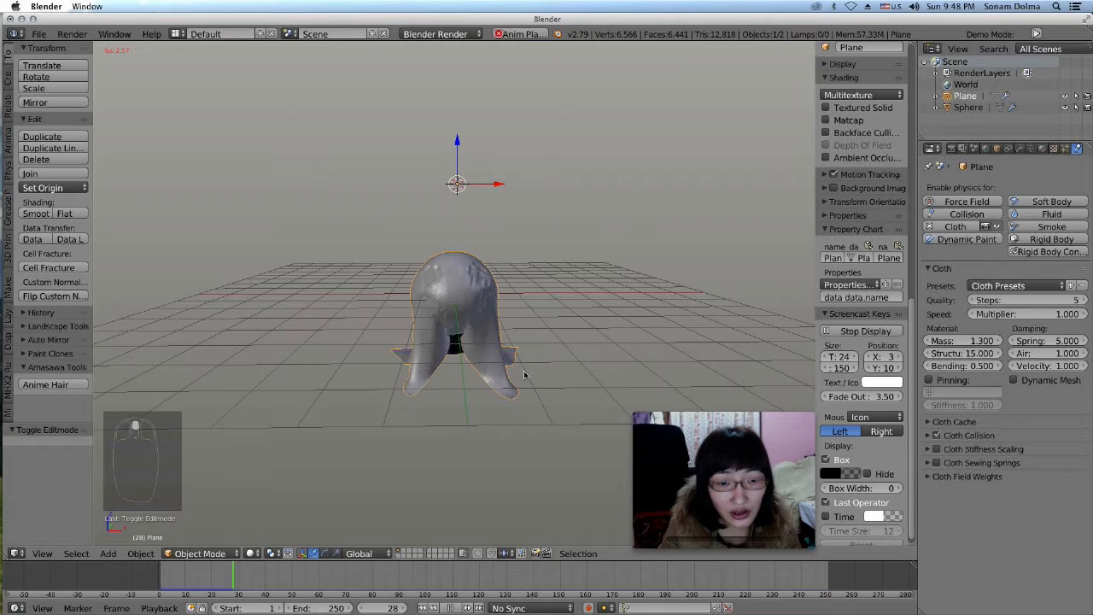
middle_click_drag(518, 387, 501, 375)
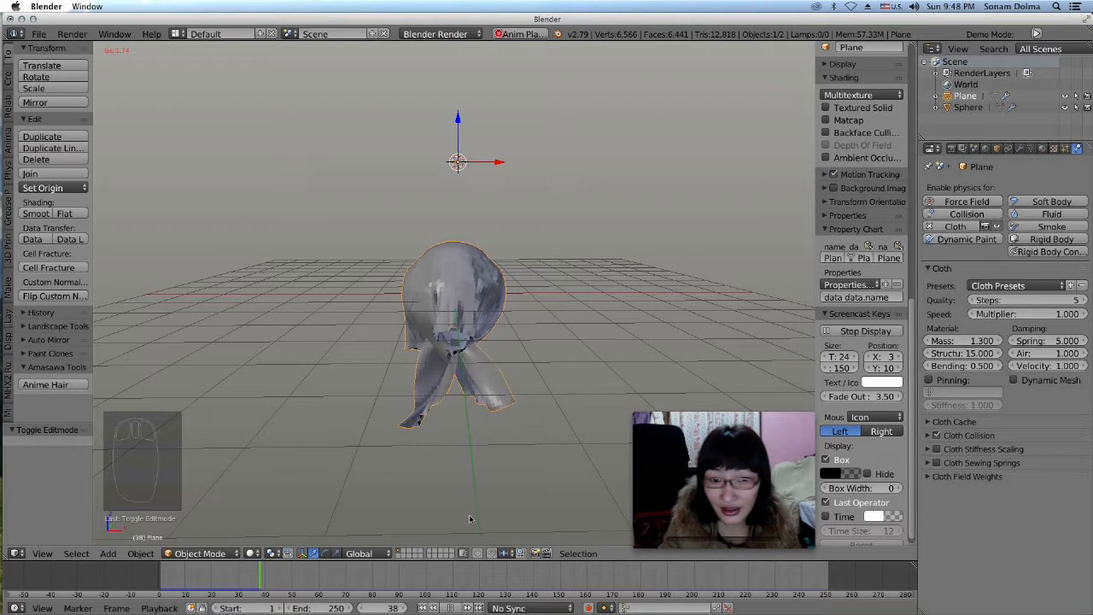
left_click(453, 608)
left_click(423, 608)
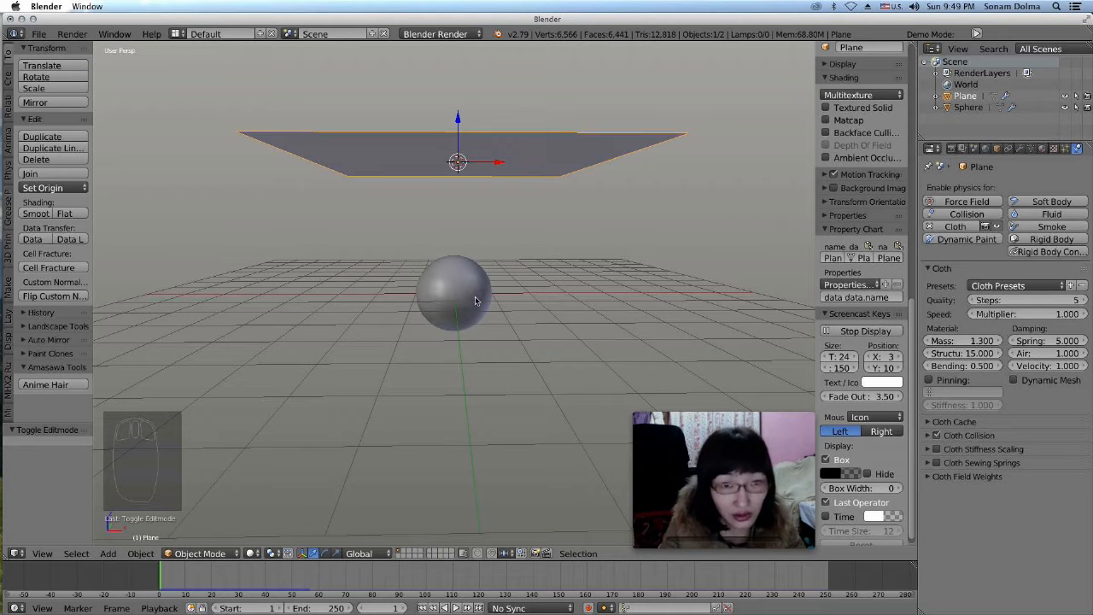
- Snap the 3D cursor to the scene center and add a second plane mesh there
key("shift+s")
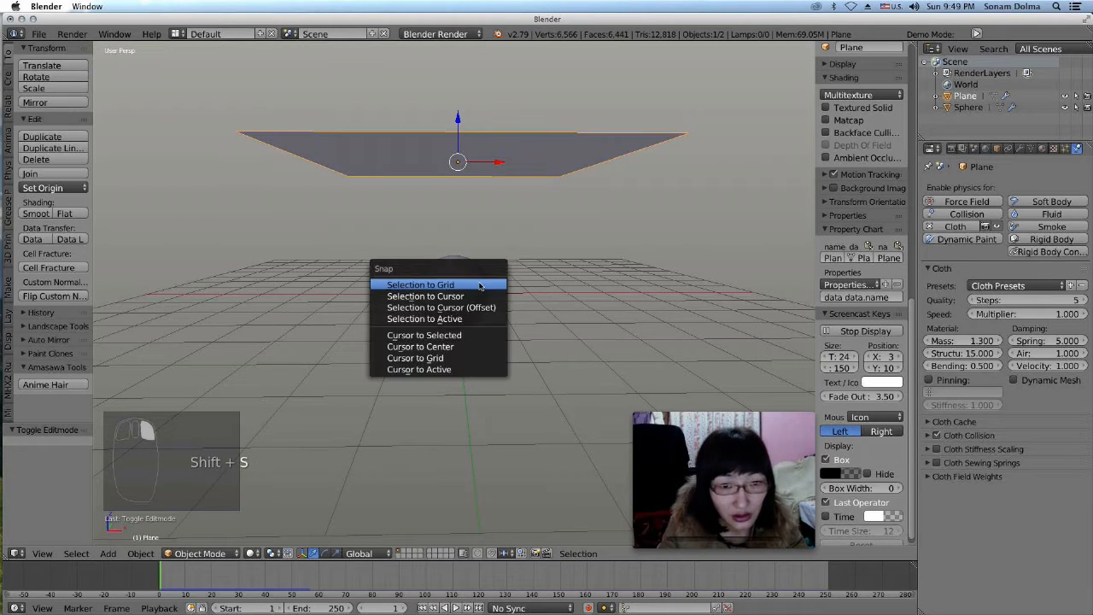
left_click(459, 348)
key("shift+s")
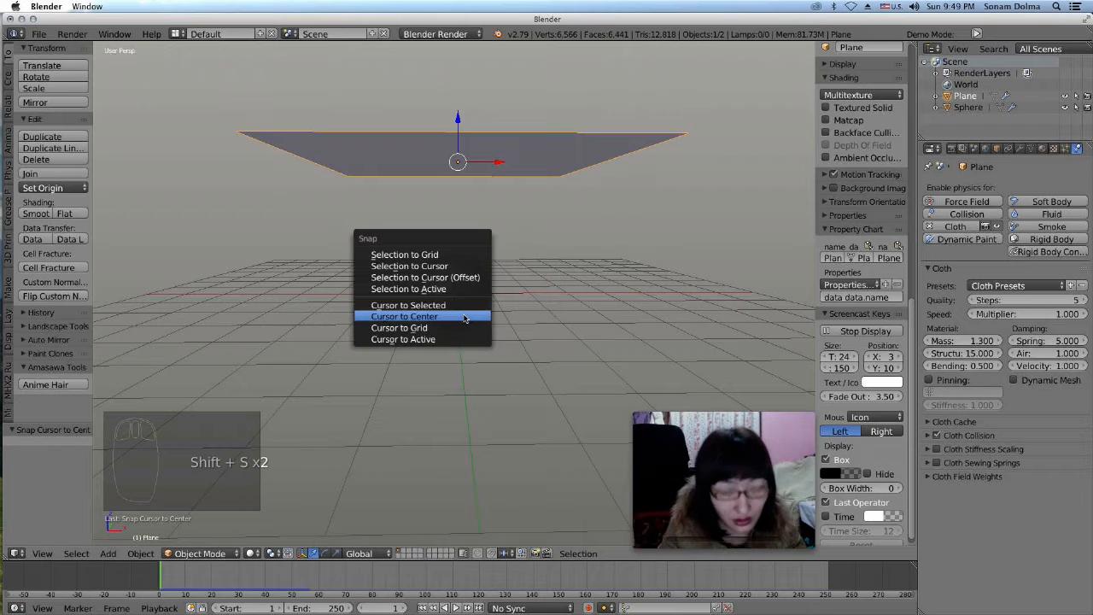
left_click(465, 277)
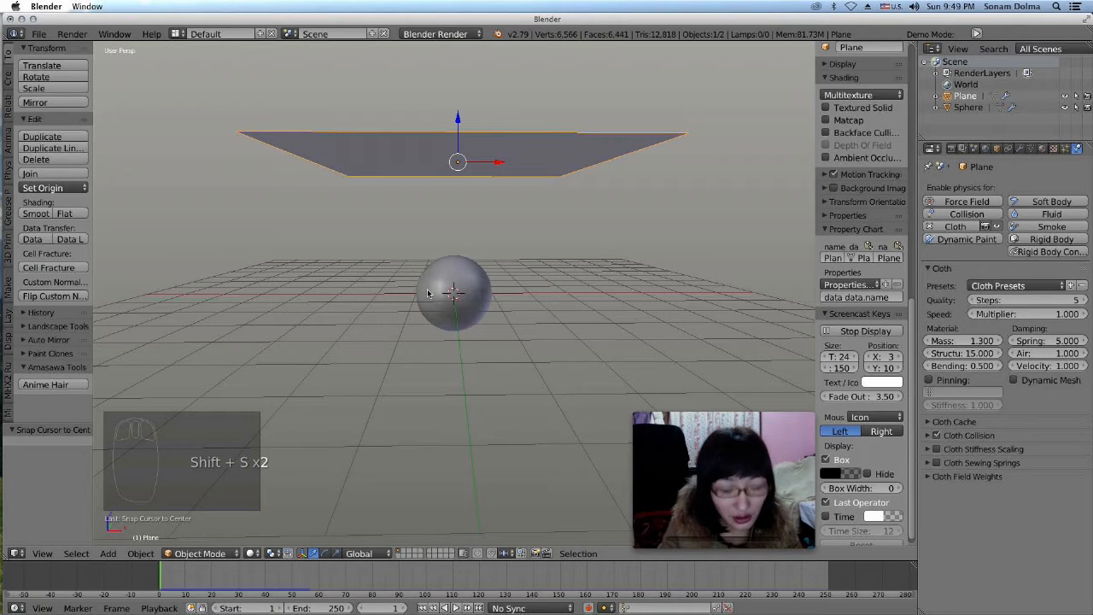
key("shift+a")
mouse_move(429, 291)
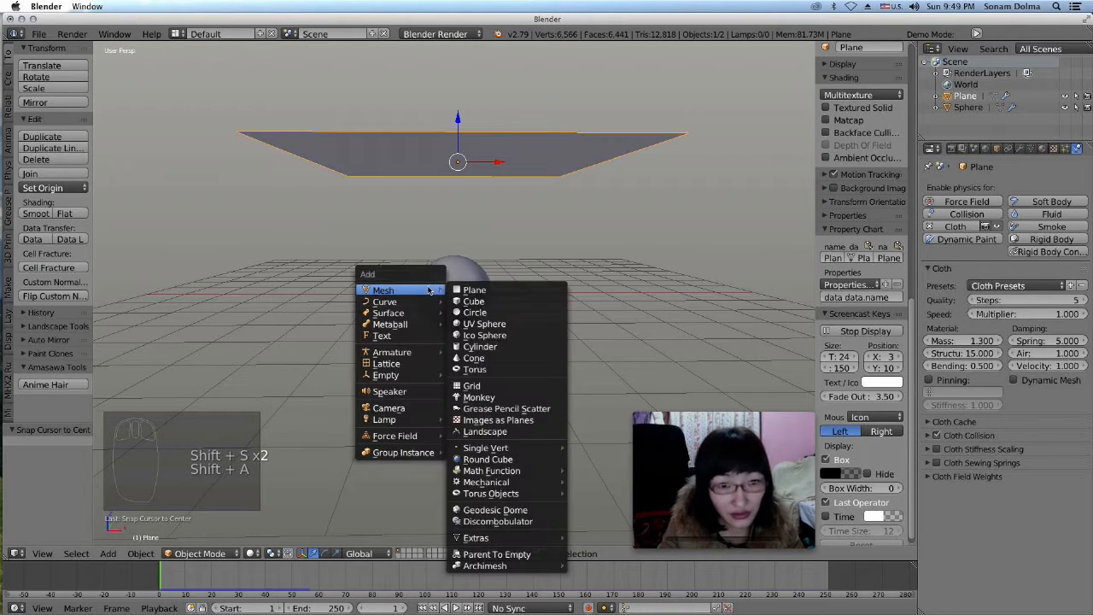
left_click(488, 290)
- Scale the new plane up about 7.03 times and lower it about 0.9 units beneath the sphere as a ground
middle_click_drag(489, 295, 469, 368)
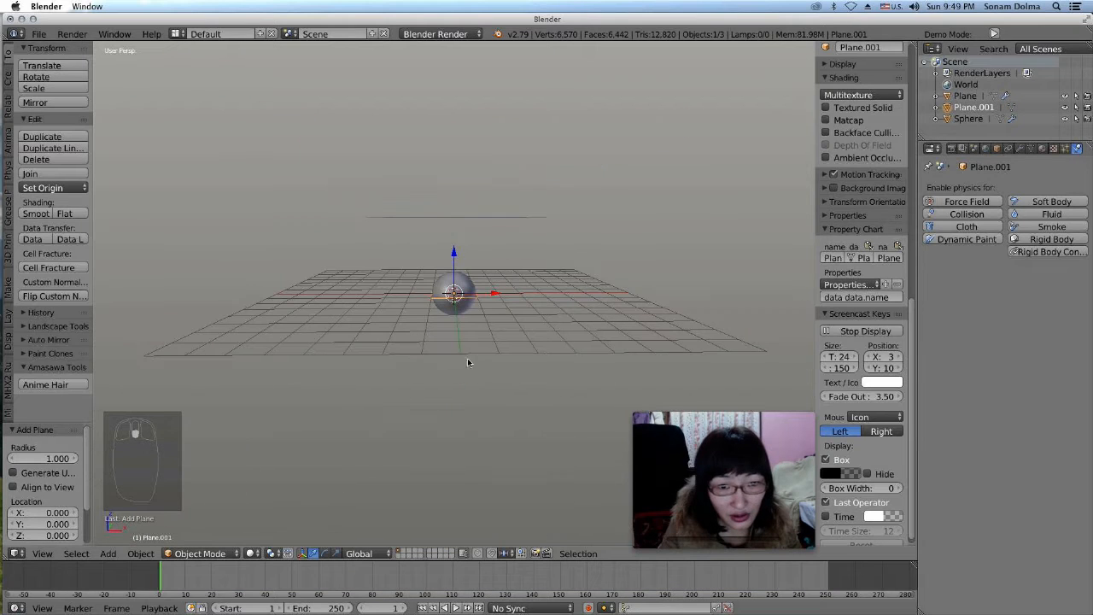
key("s")
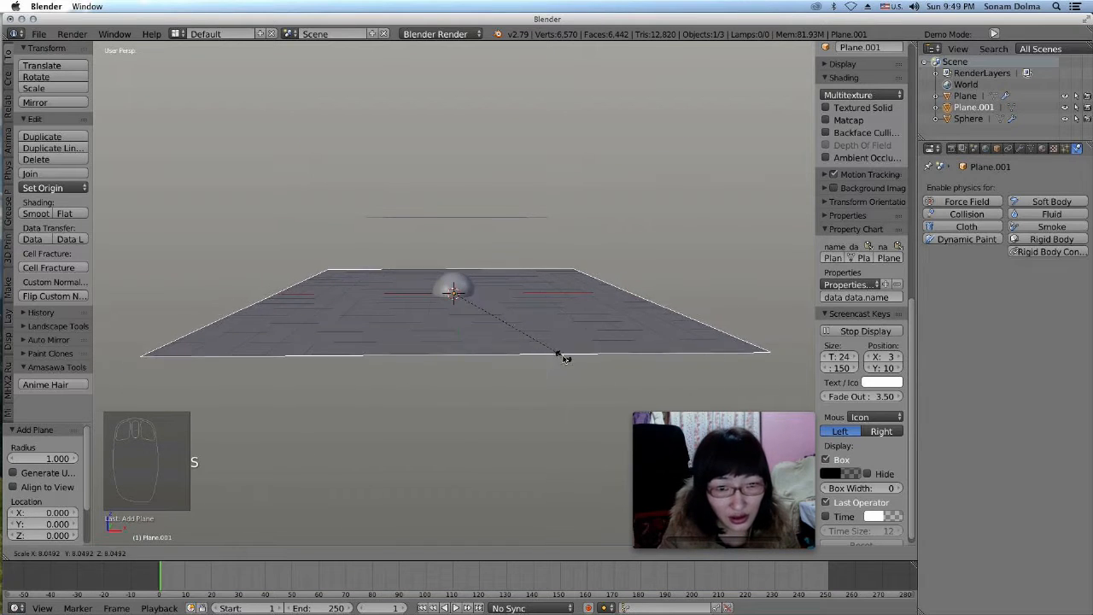
left_click(549, 353)
key("g")
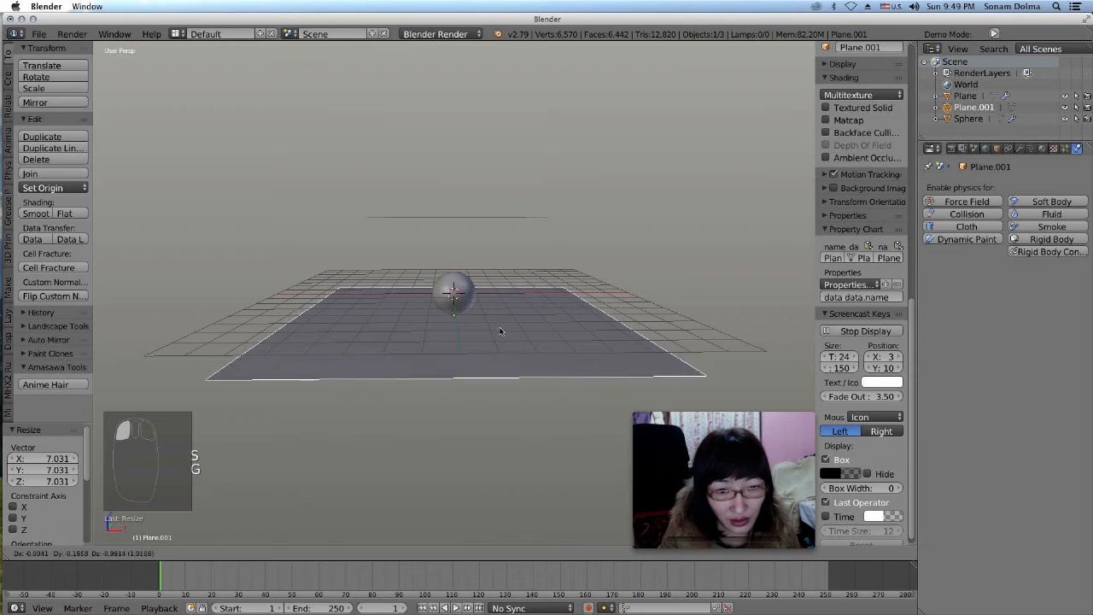
left_click(501, 332)
- Raise the sphere about 1.405 and the ground plane about 0.873 along the Z axis
right_click(468, 292)
key("g")
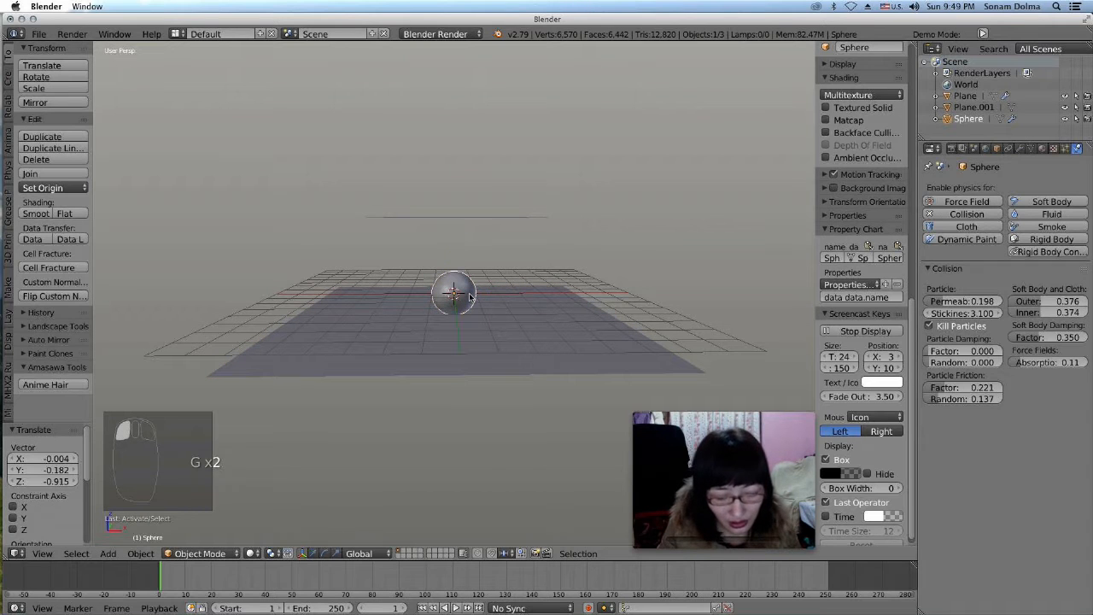
left_click(476, 267)
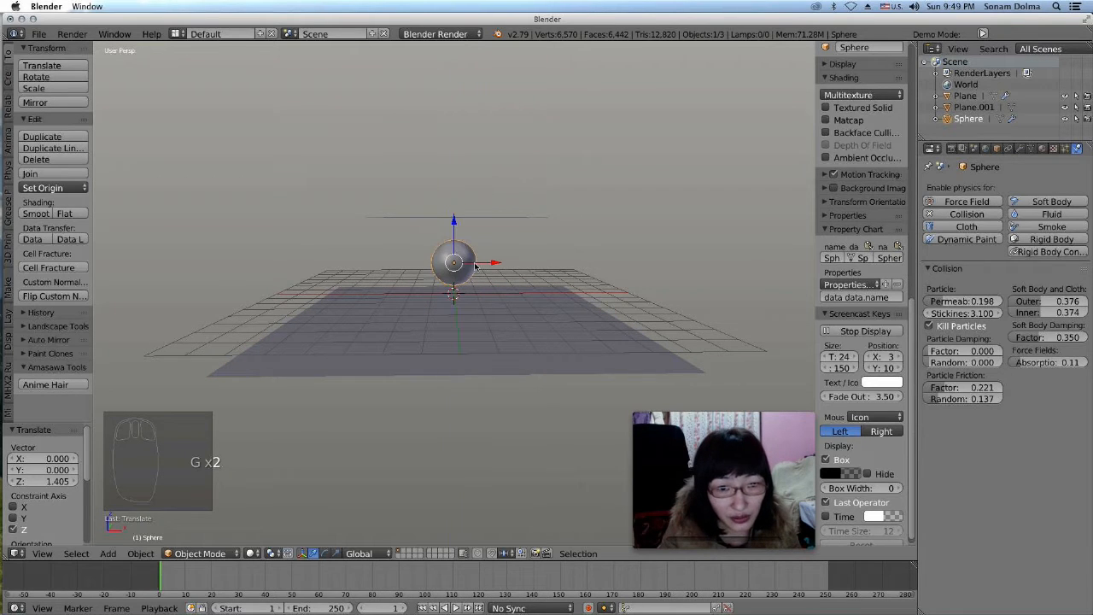
right_click(493, 336)
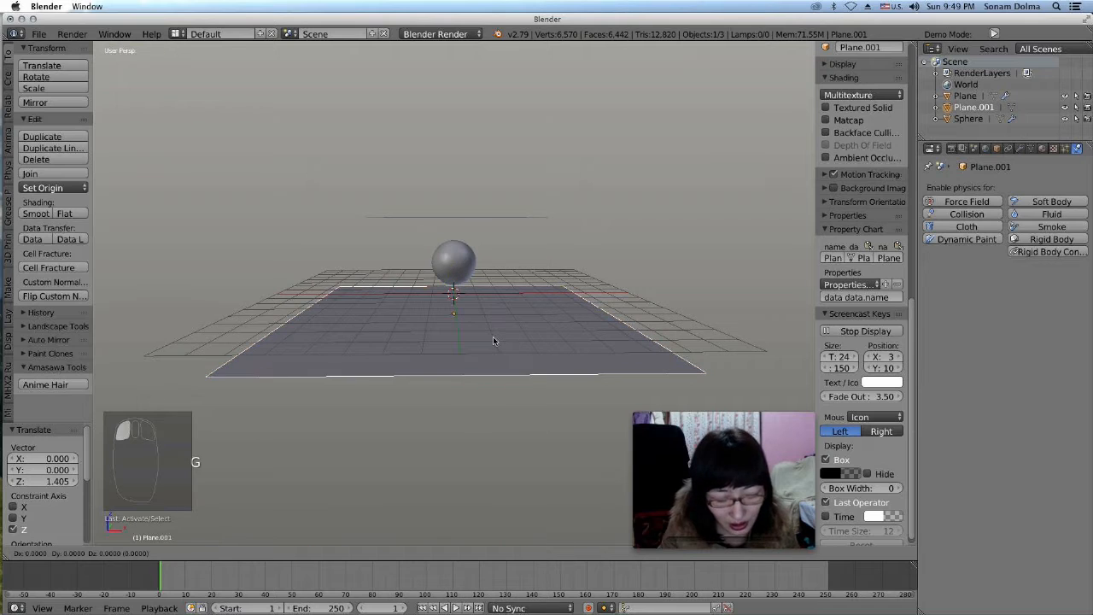
key("g")
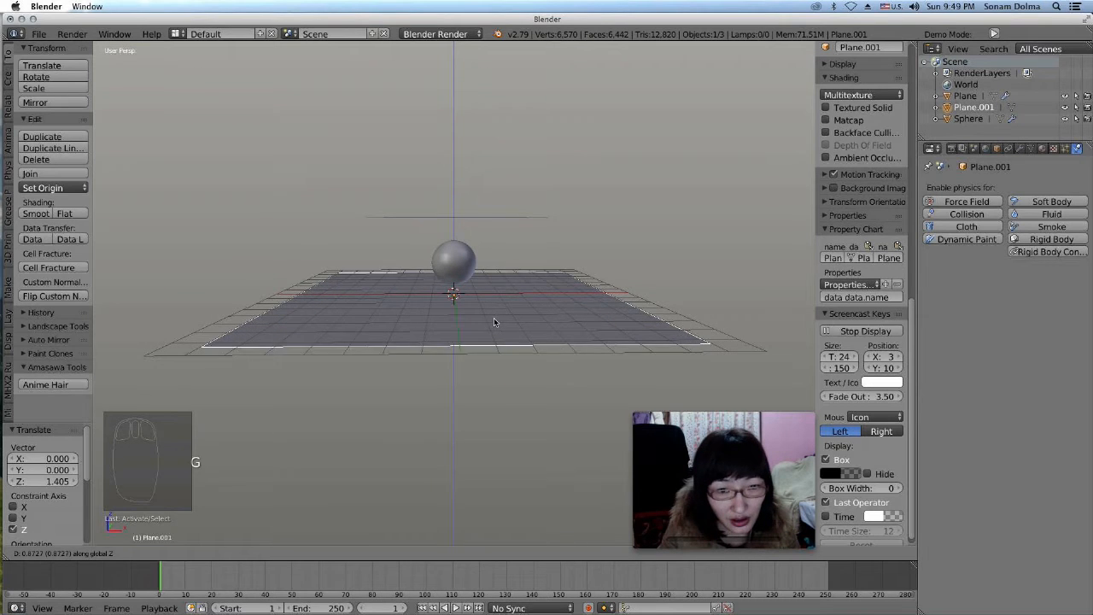
left_click(500, 323)
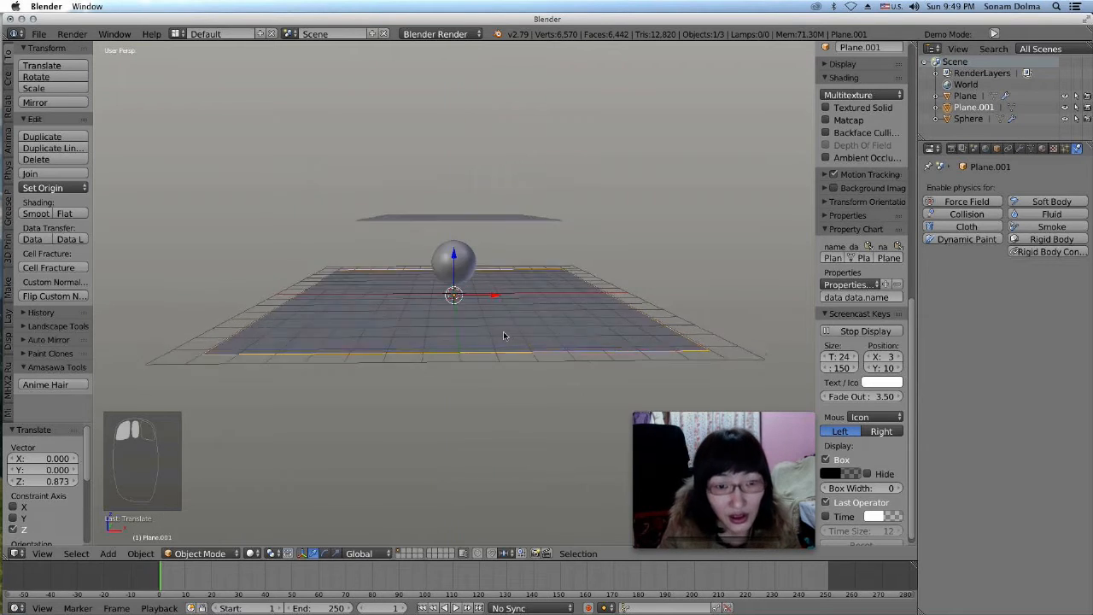
- Play the cloth simulation above the ground plane, stop it and return to the first frame
scroll(512, 332, "up", 3)
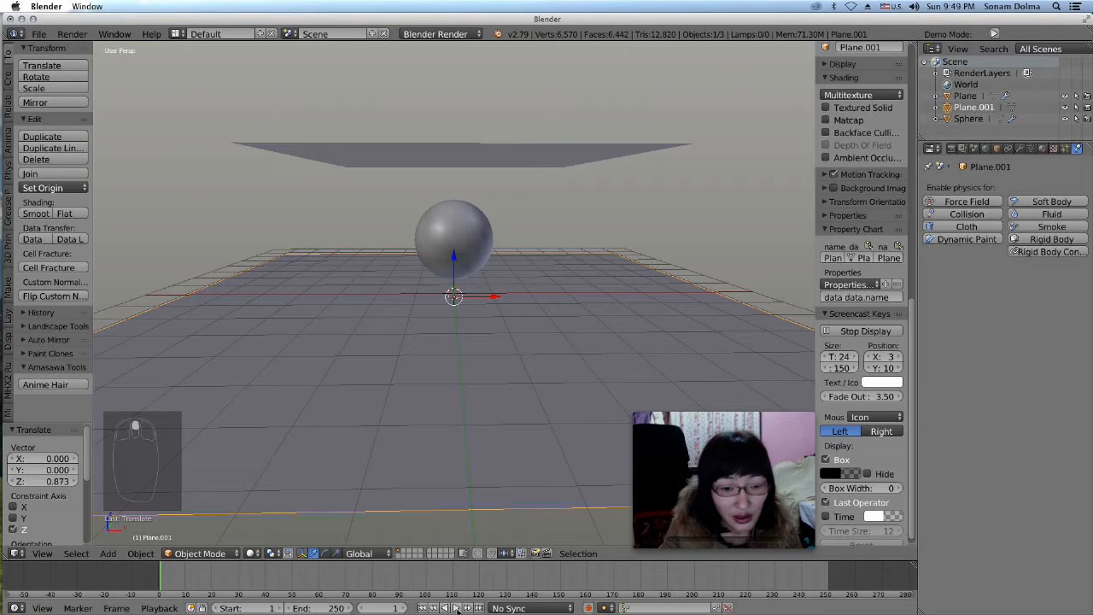
left_click(455, 607)
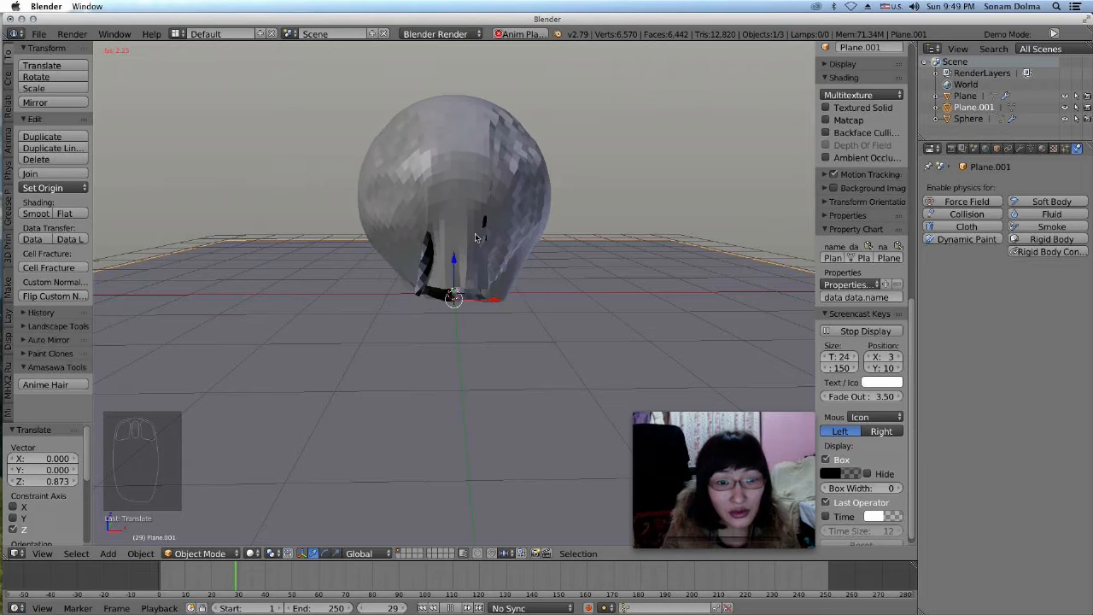
left_click(449, 607)
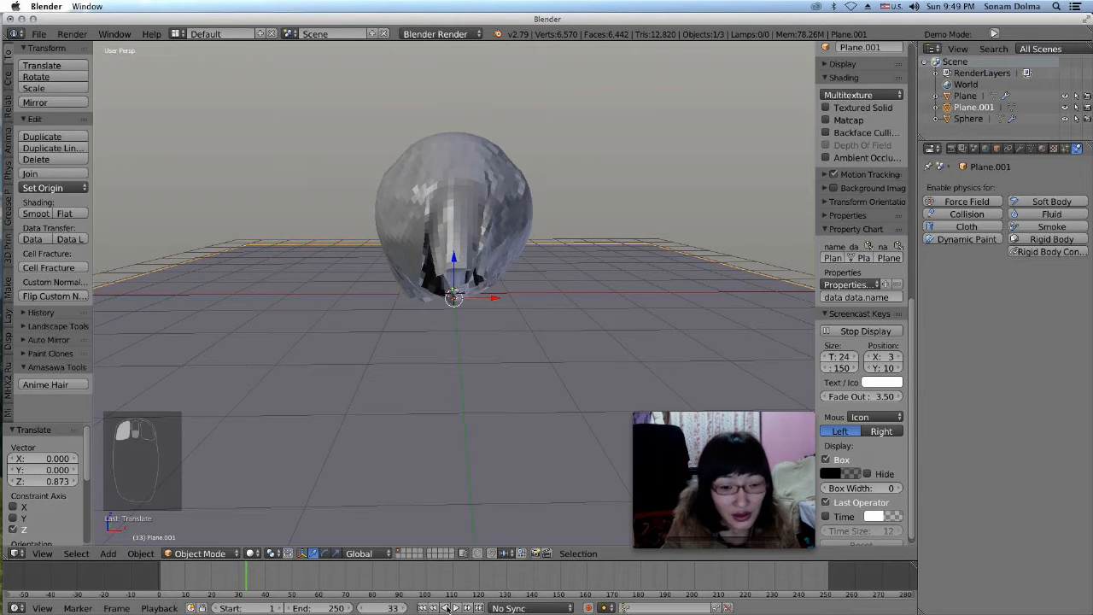
left_click(421, 607)
- Set the sphere's collision Outer value to 0.141, particle permeability to 0.115 and stickiness to 2.300
right_click(492, 218)
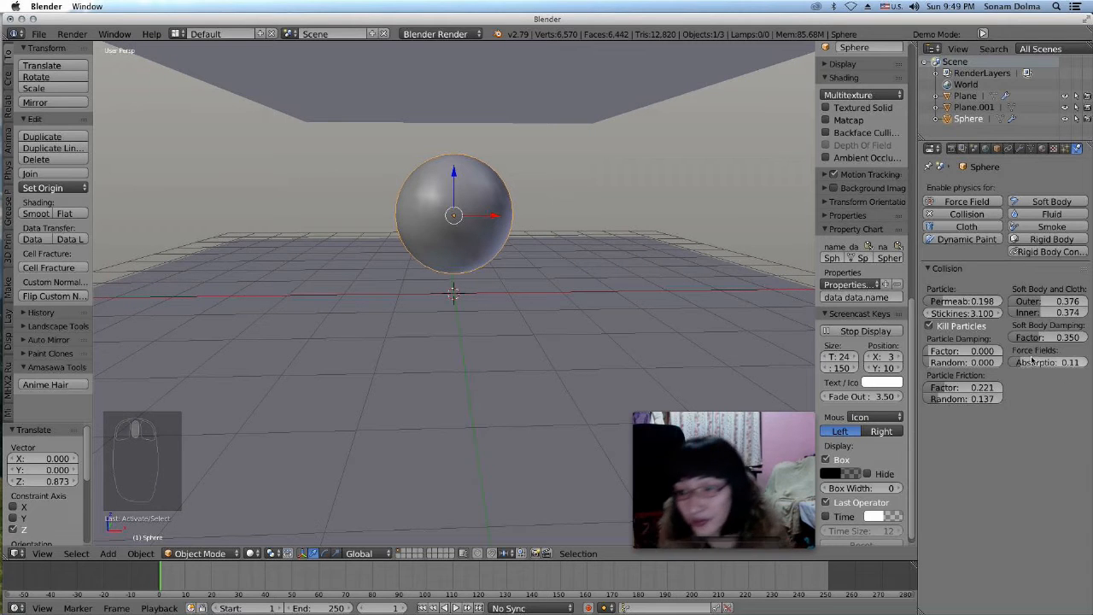
left_click_drag(1041, 301, 1042, 344)
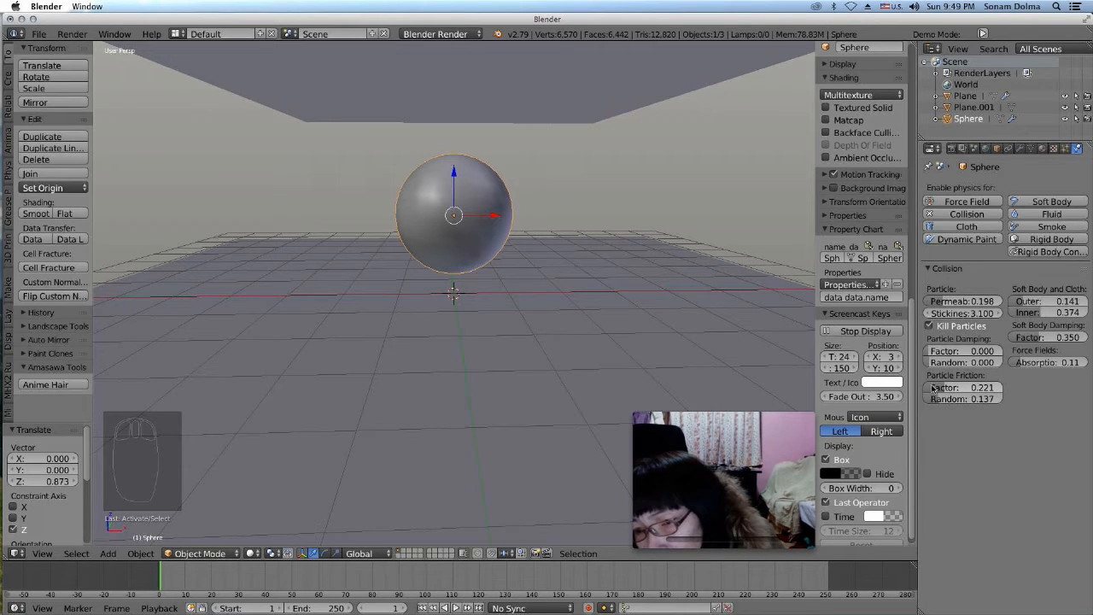
left_click_drag(948, 302, 939, 303)
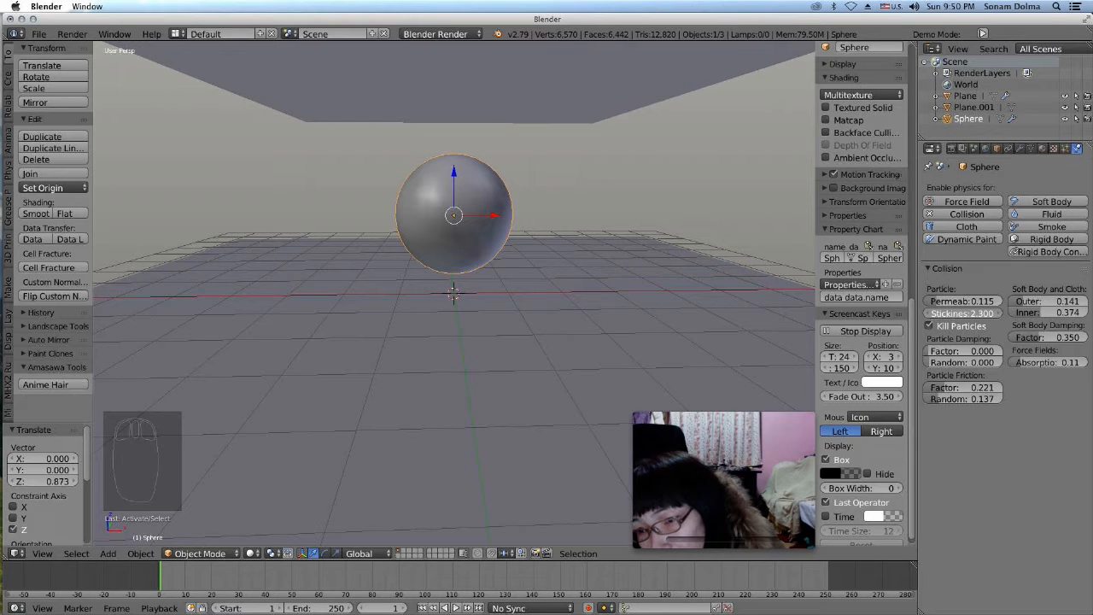
- Play the cloth simulation with the sphere's new collision settings, stop it and return to the first frame
middle_click_drag(473, 173, 473, 188)
key("alt+a")
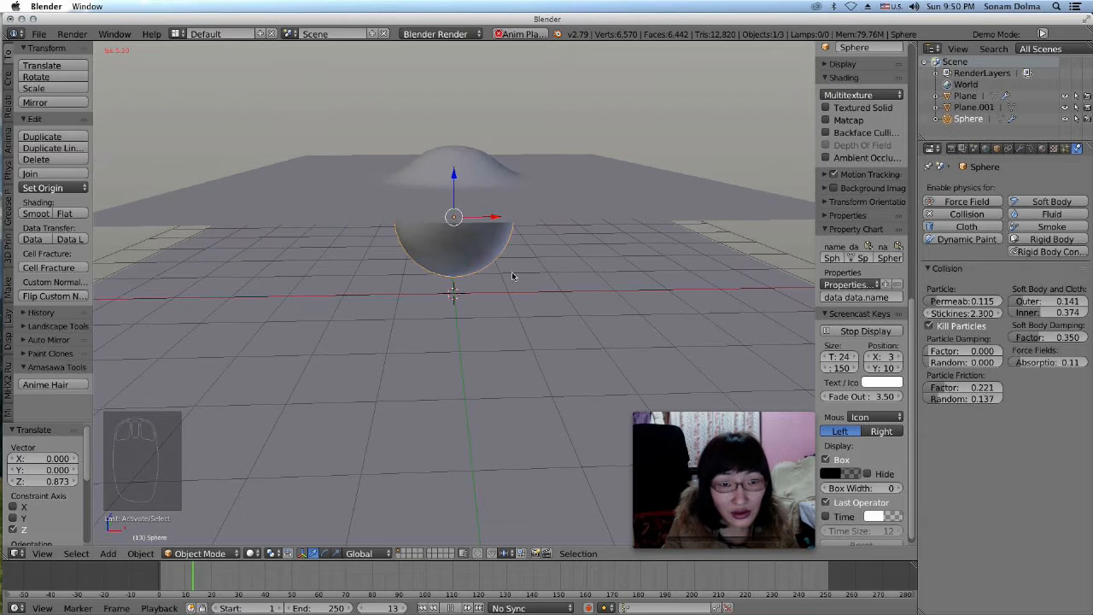
middle_click_drag(509, 258, 487, 314)
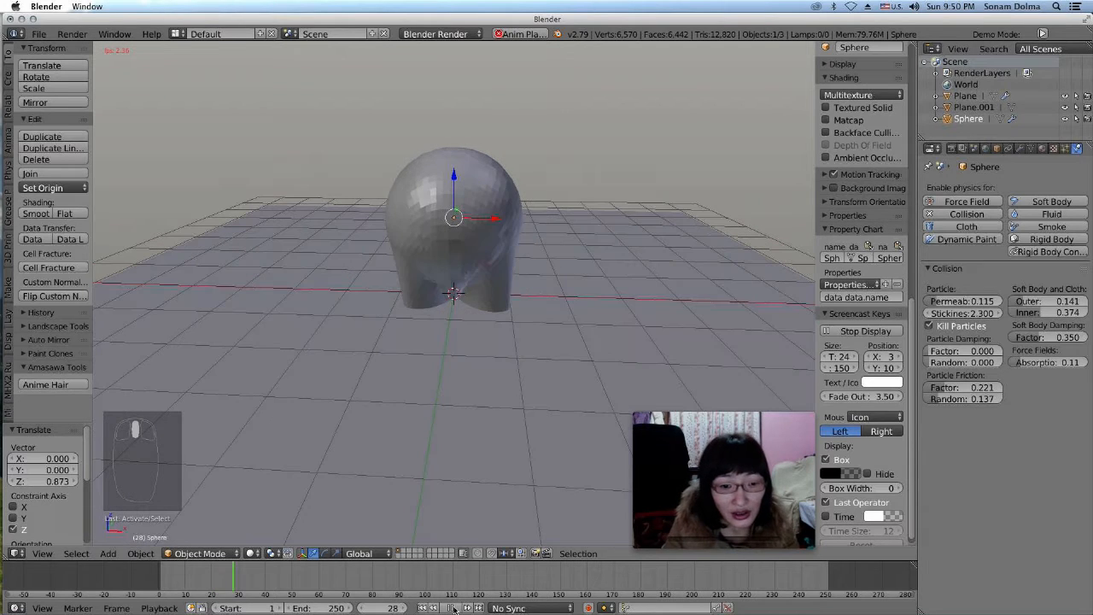
left_click(436, 607)
left_click(422, 607)
- Enable Collision physics on the ground plane, test the falling cloth against it and return to the first frame
right_click(513, 402)
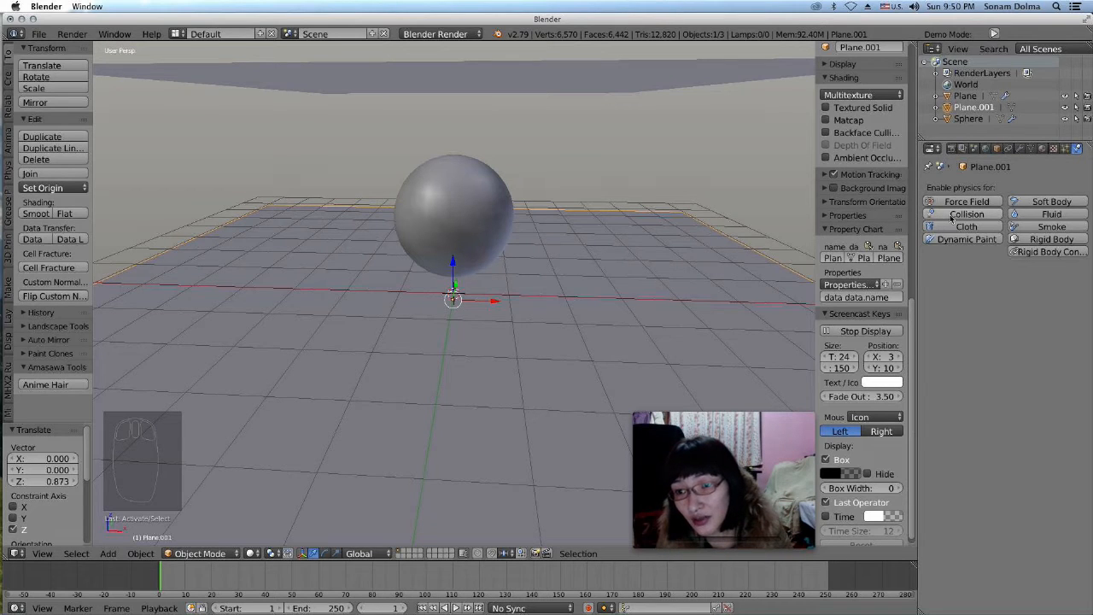
left_click(958, 217)
middle_click_drag(588, 388, 497, 373)
left_click(455, 607)
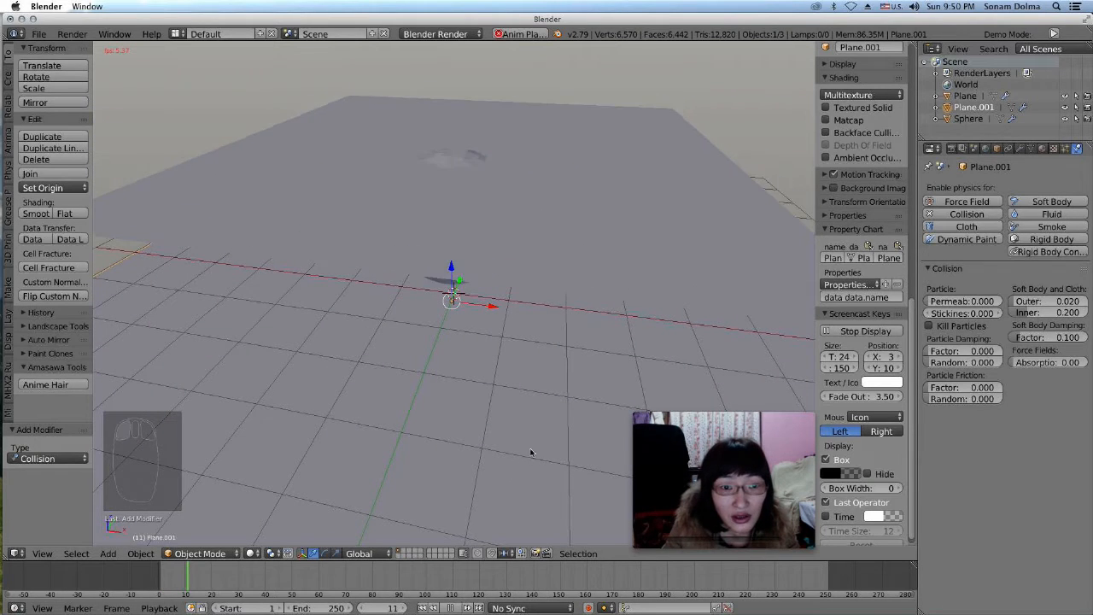
middle_click_drag(537, 447, 568, 429)
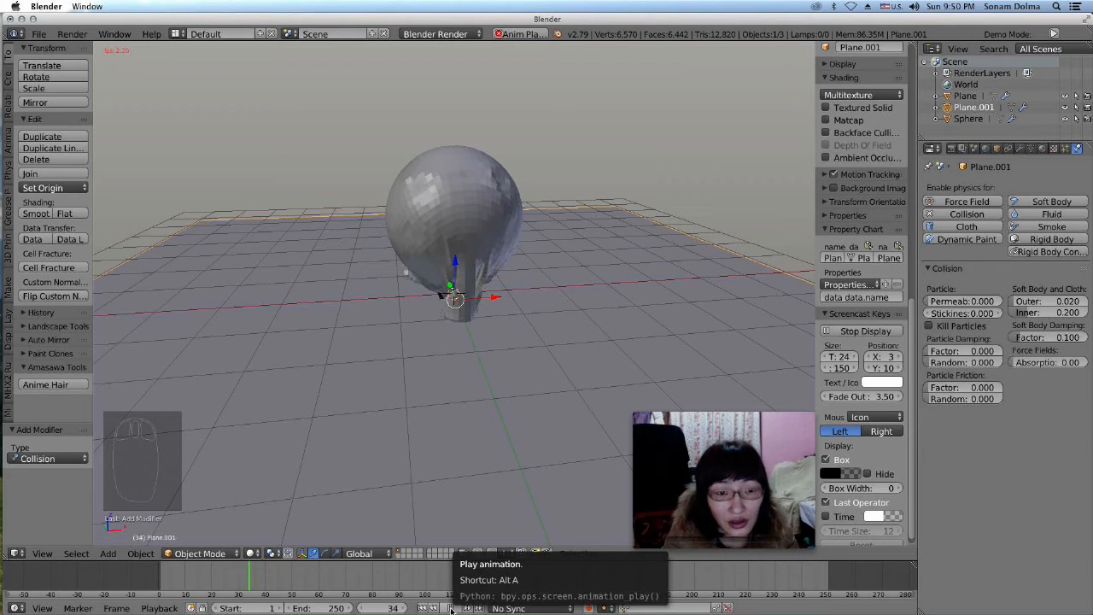
left_click(450, 610)
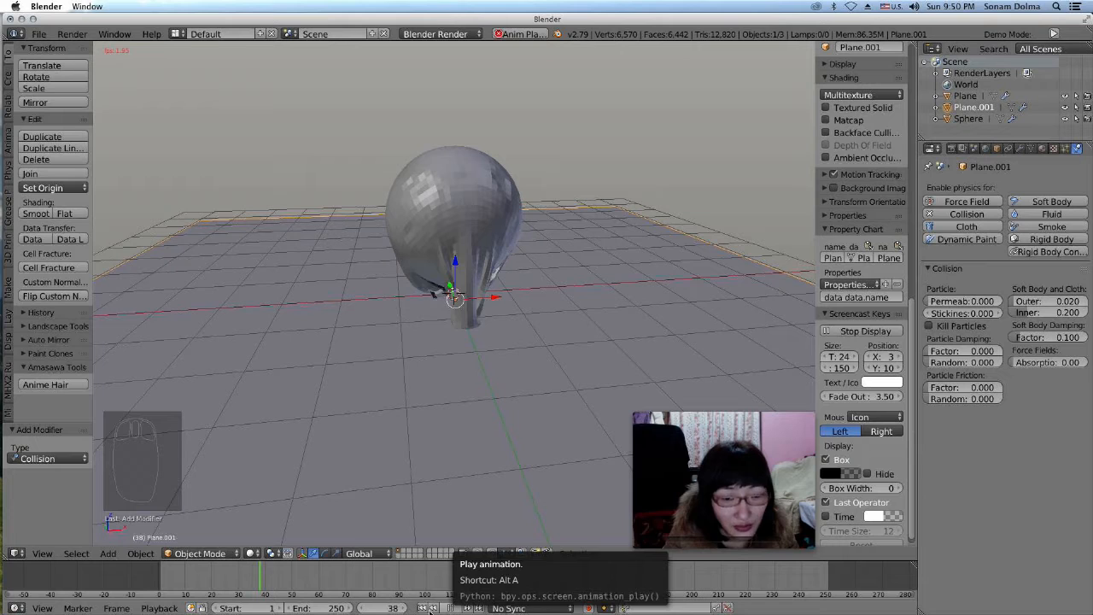
left_click(422, 607)
- On the cloth plane, enable Dynamic Mesh and Pinning, and set Bending to 2.800, Mass to 2.000, Spring damping to 6.600 and Air damping to 0.300
right_click(520, 79)
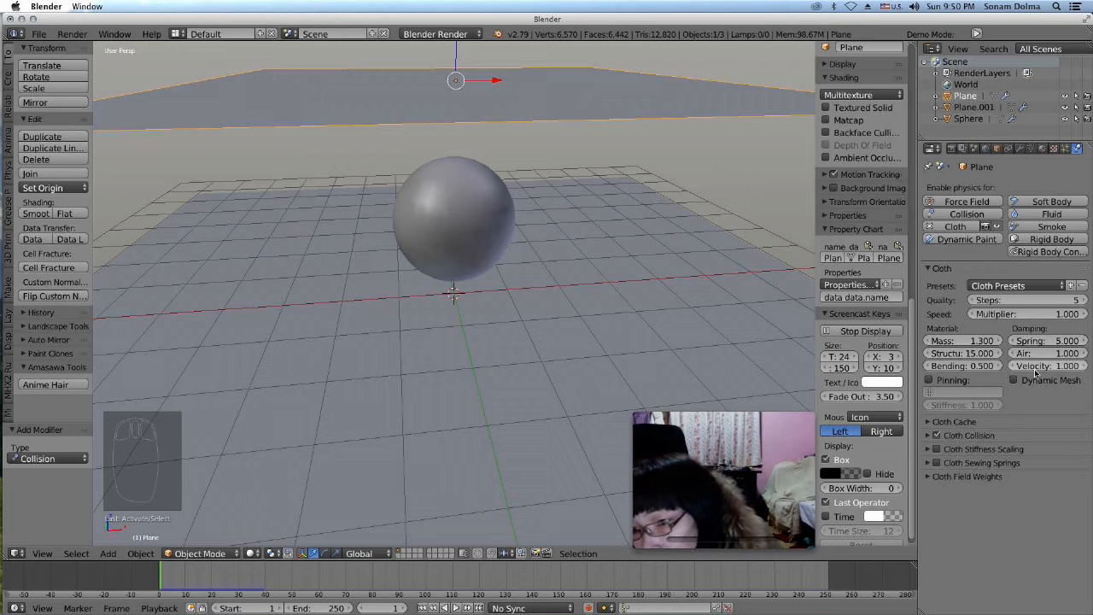
left_click(1015, 381)
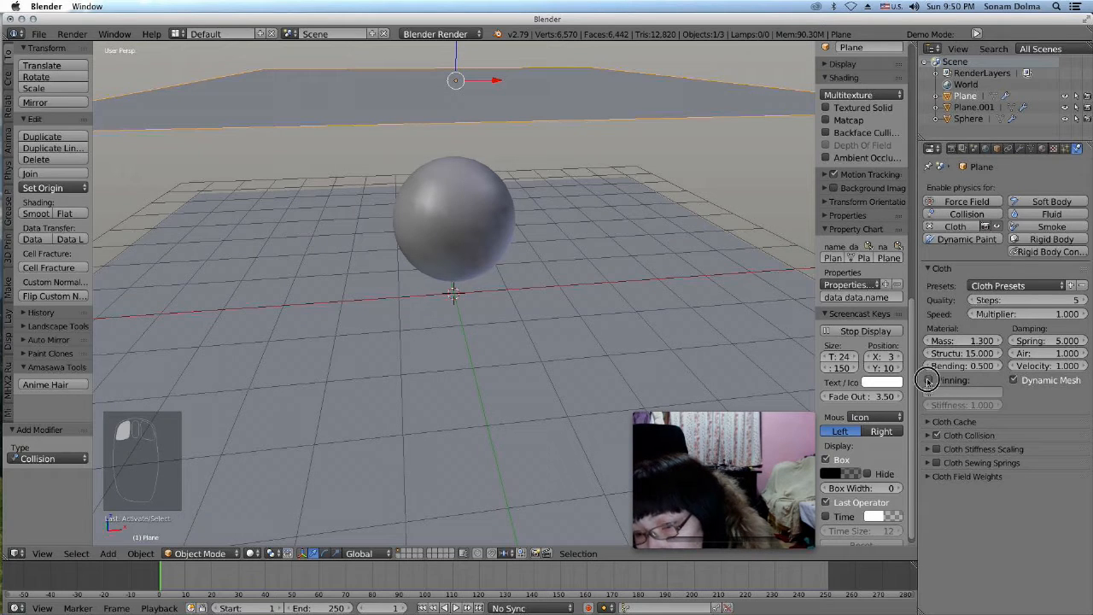
left_click(928, 381)
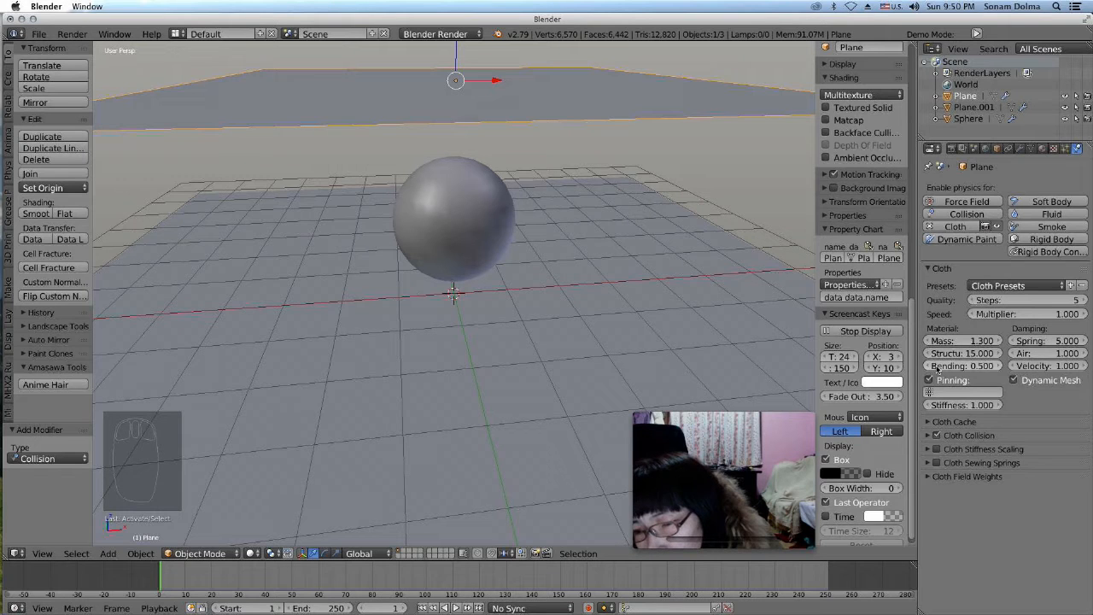
left_click_drag(936, 368, 941, 342)
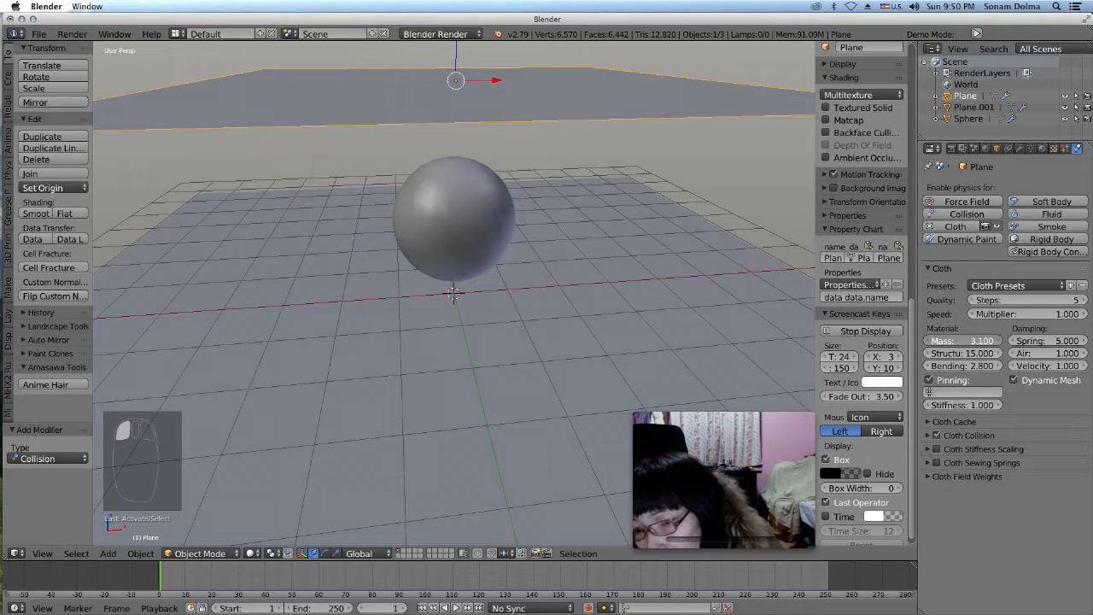
left_click_drag(1037, 341, 1030, 353)
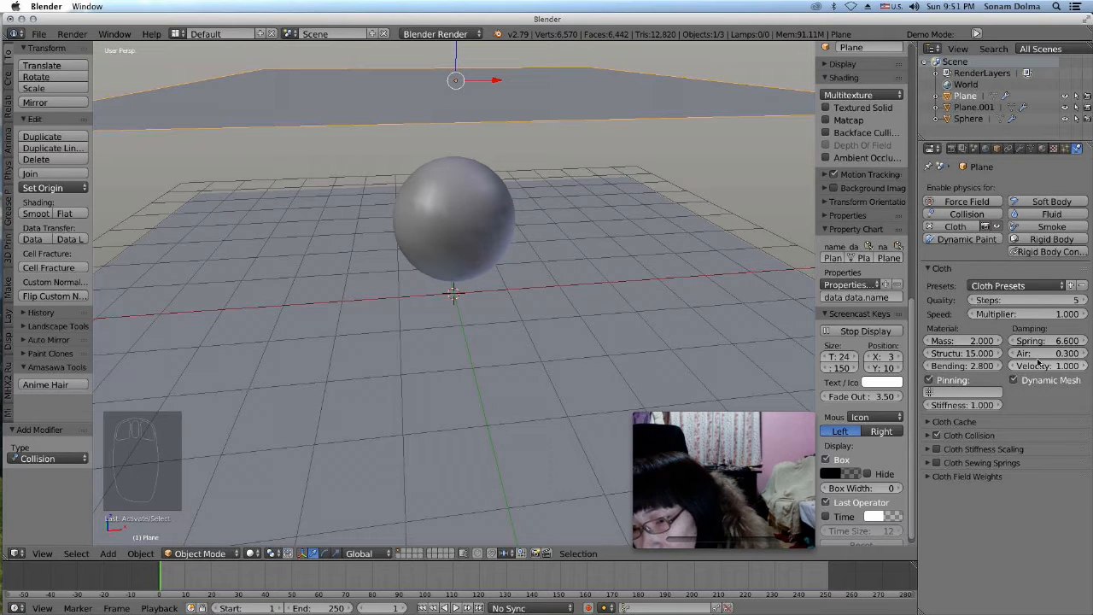
left_click_drag(1046, 365, 1047, 365)
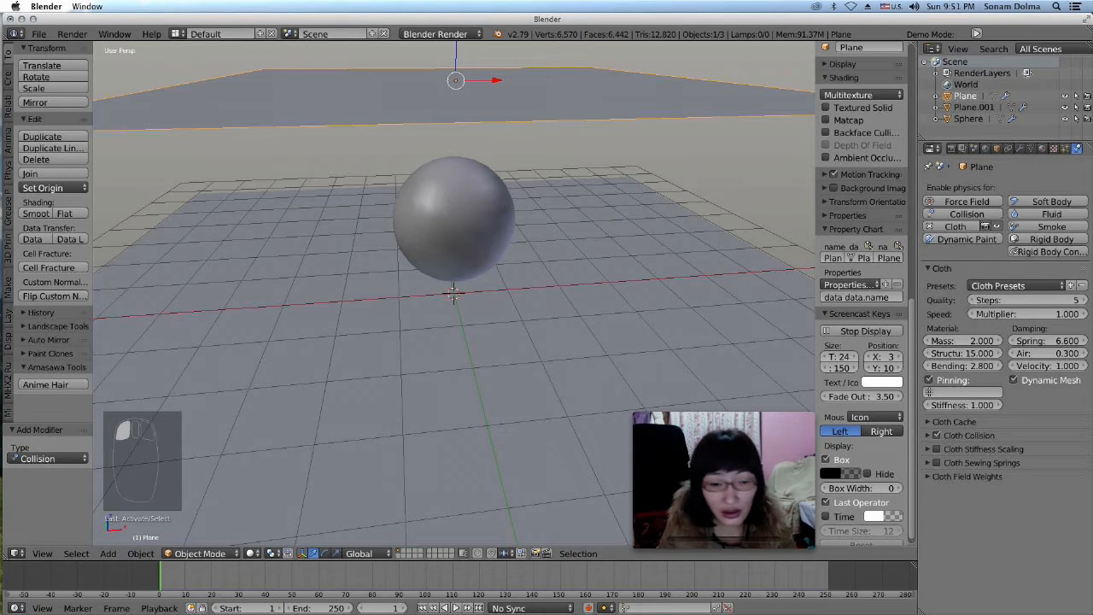
- Play the simulation to check the new cloth material and damping values, stop it and return to the first frame
left_click(455, 607)
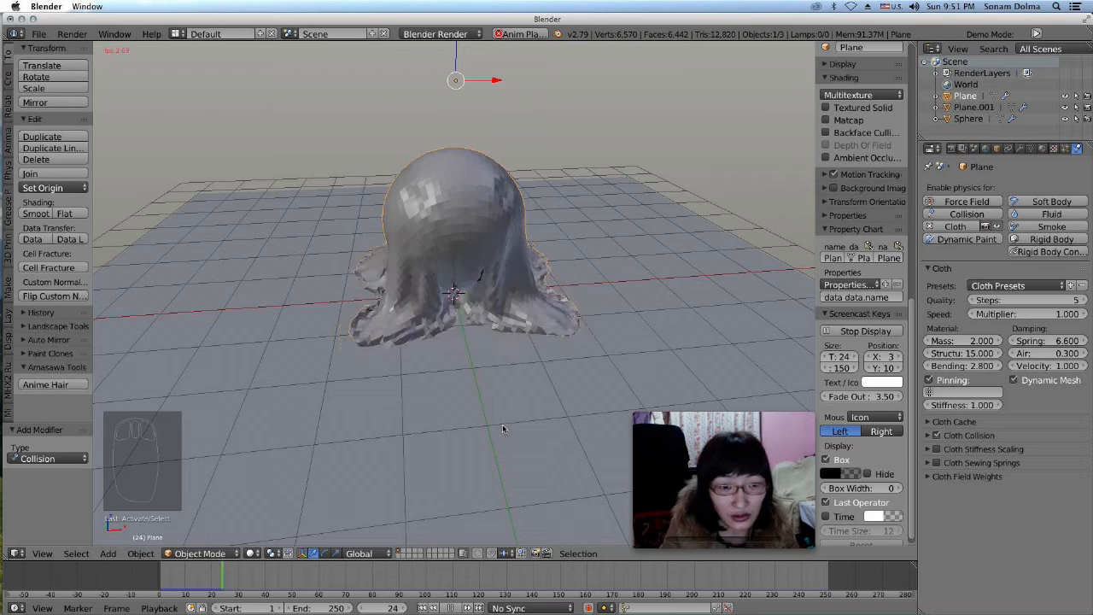
middle_click_drag(542, 420, 500, 362)
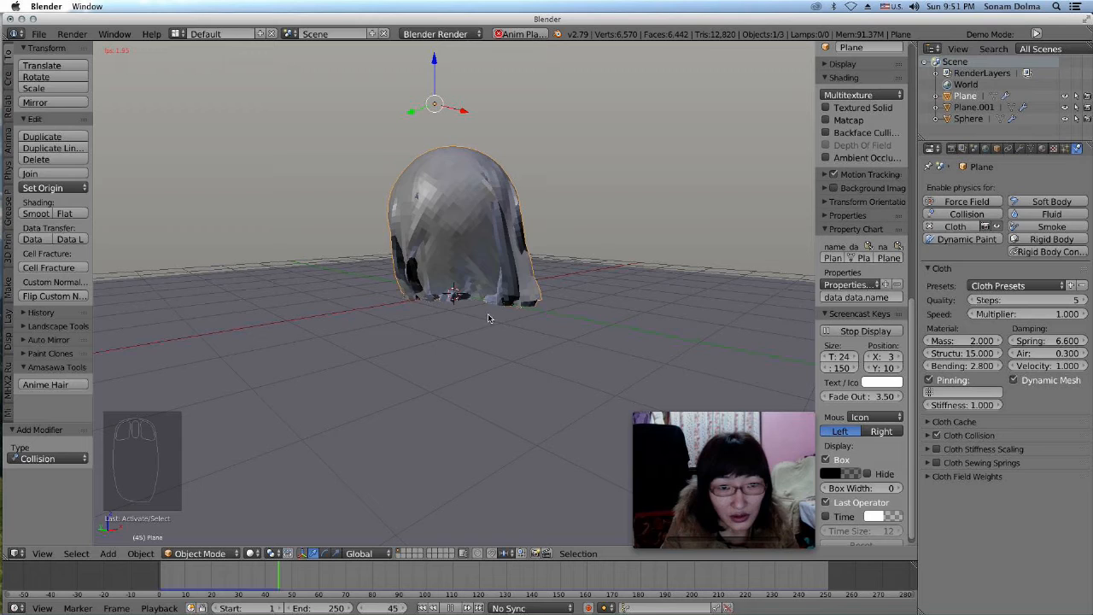
left_click(454, 607)
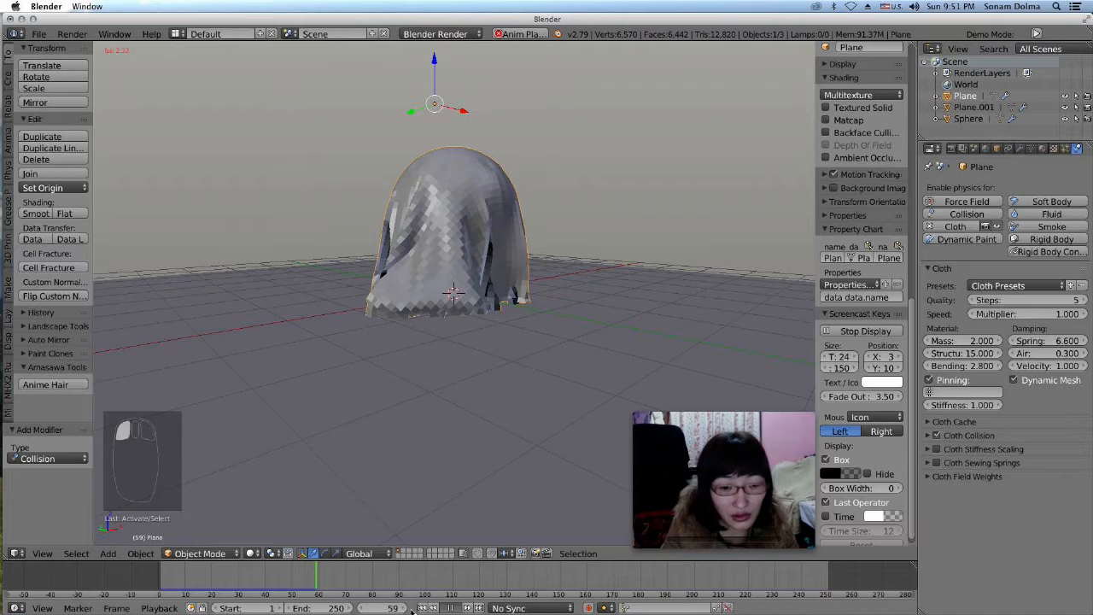
left_click(421, 607)
- Apply smooth shading to the cloth plane and replay the simulation to inspect the drape from several angles
left_click(36, 213)
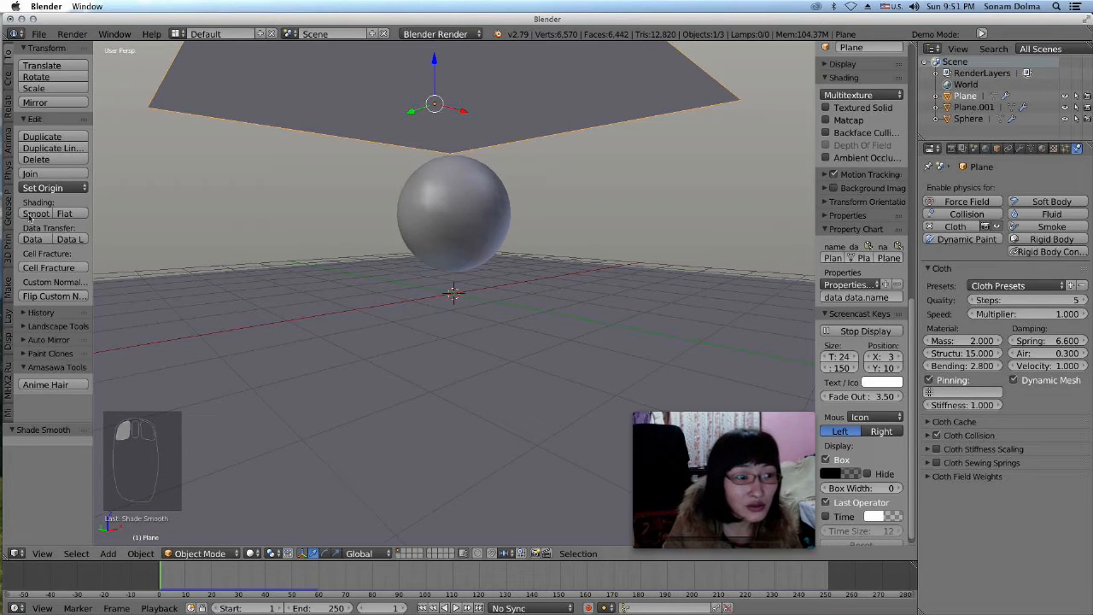
middle_click_drag(127, 190, 489, 452)
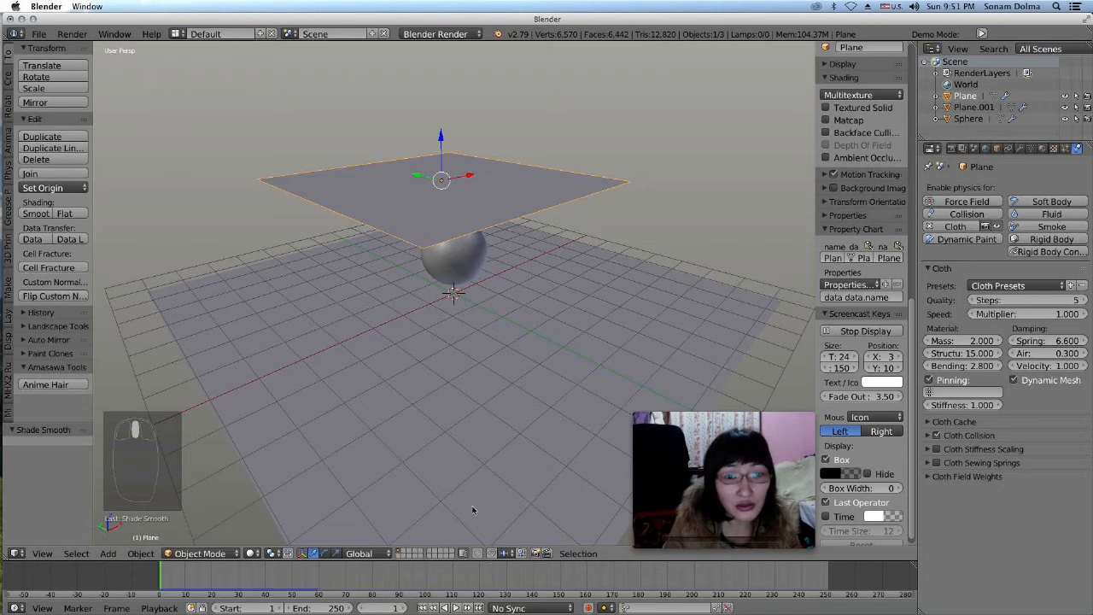
left_click(455, 608)
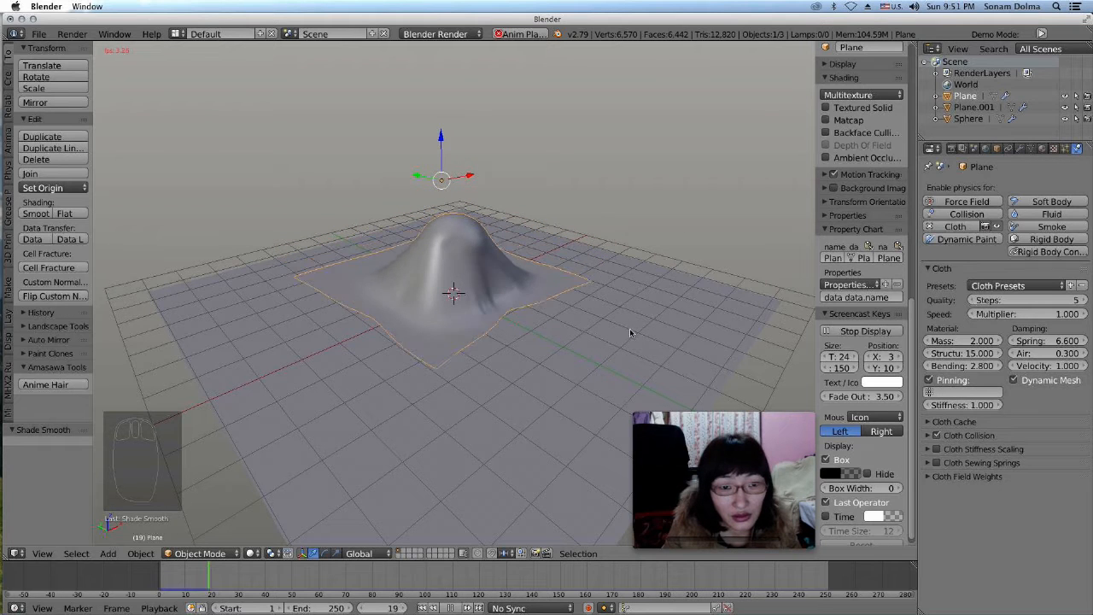
middle_click_drag(600, 329, 496, 298)
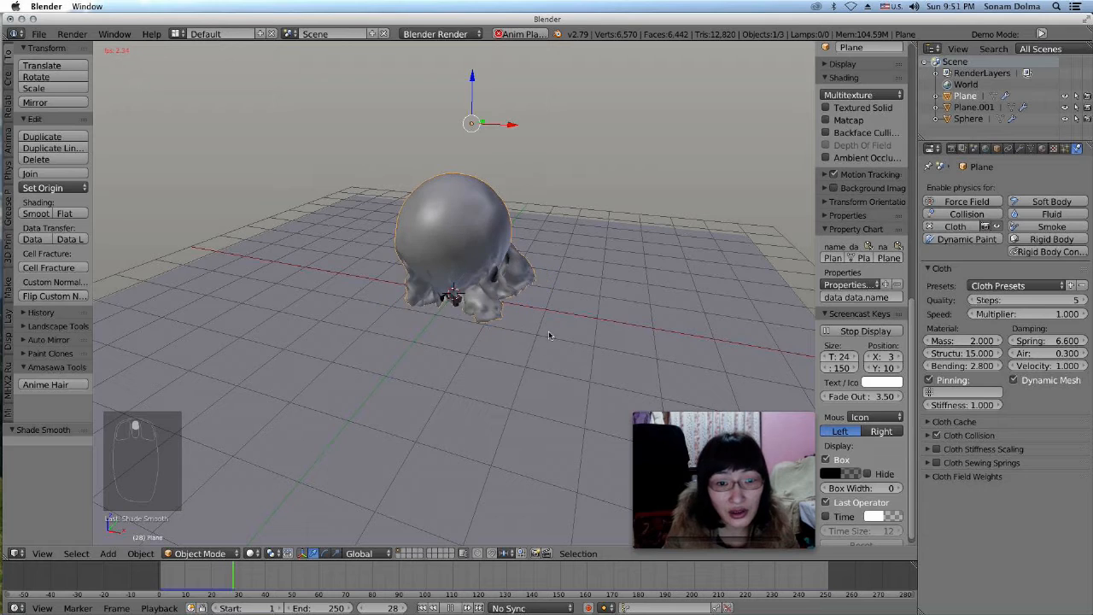
middle_click_drag(571, 319, 553, 382)
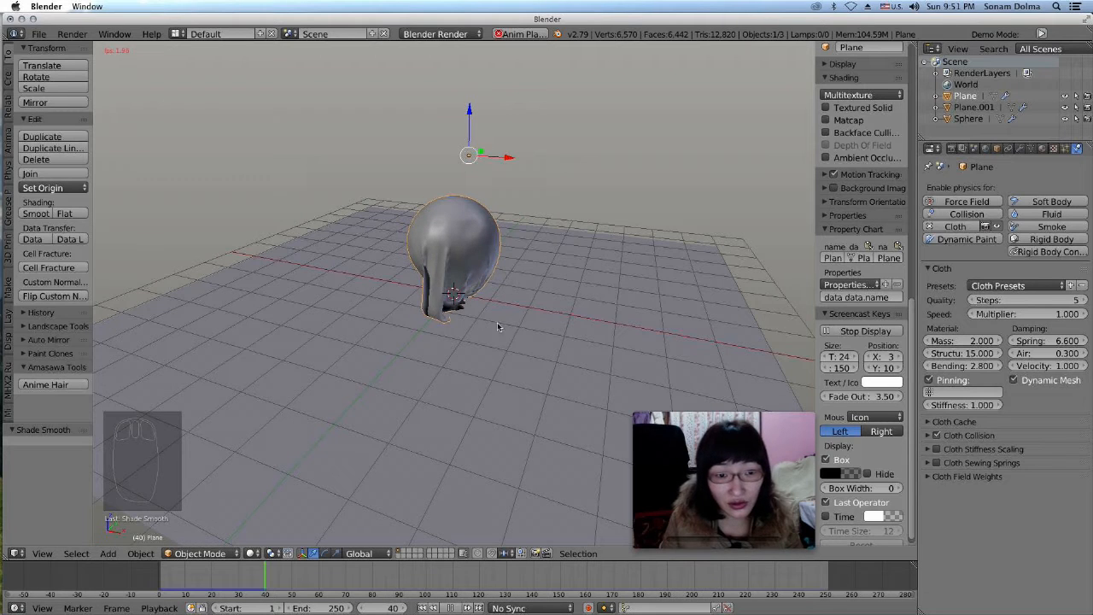
middle_click_drag(544, 298, 531, 340)
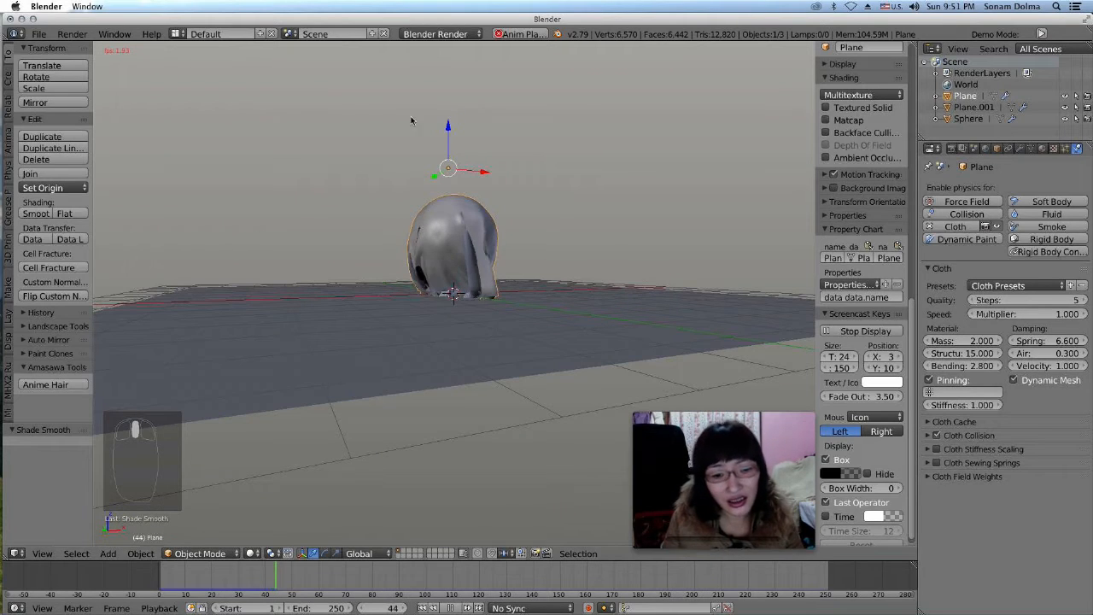
- Select the ground plane, examine where the cloth meets it from below and in front view, and pause playback at frame 78
left_click(491, 345)
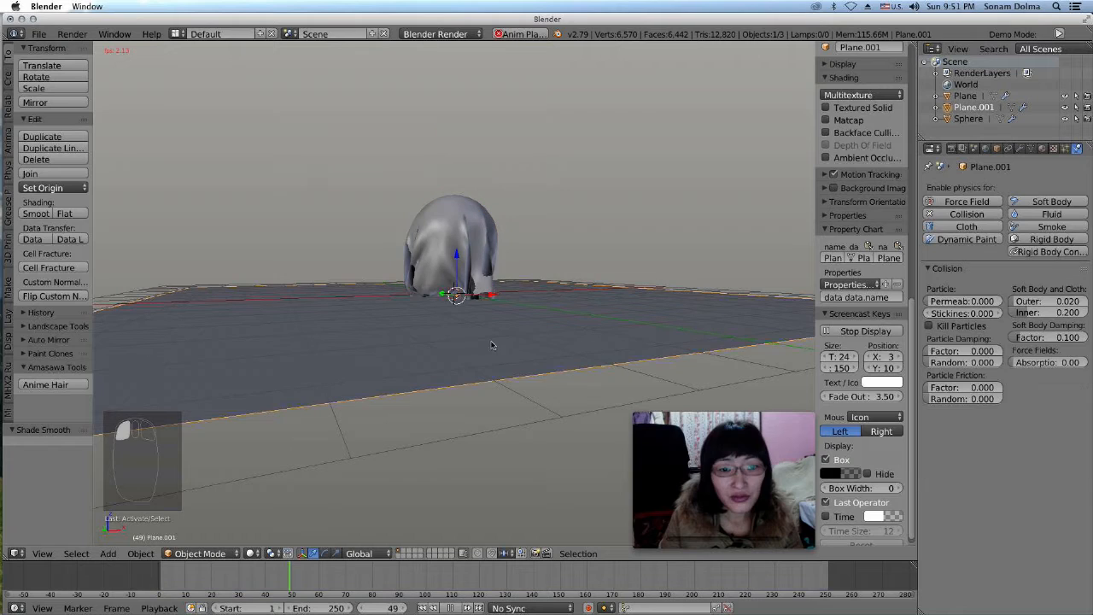
middle_click_drag(542, 343, 446, 199)
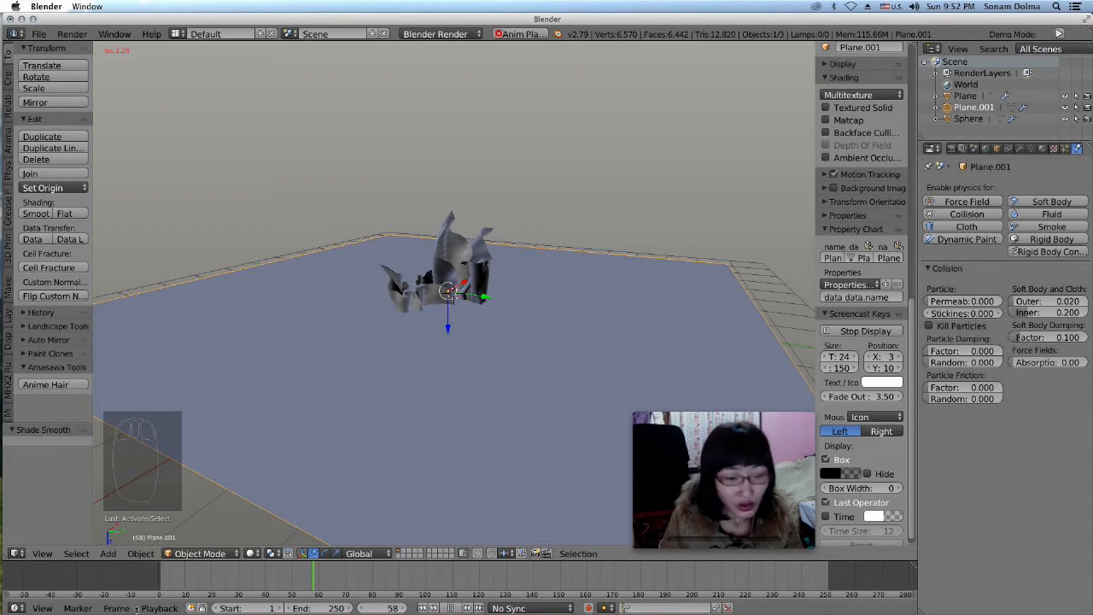
left_click(43, 553)
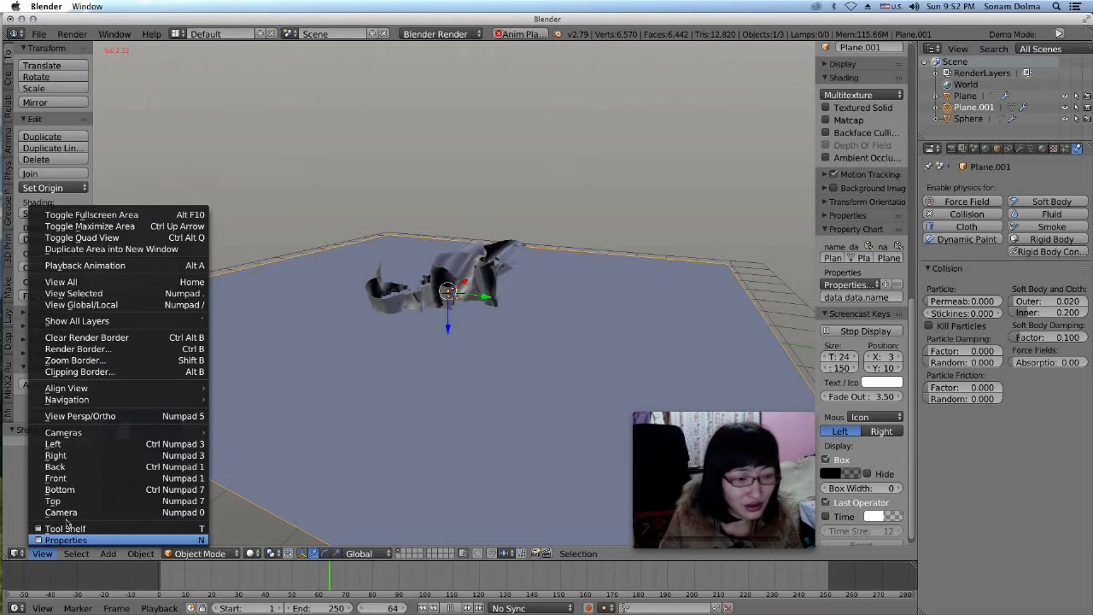
left_click(57, 478)
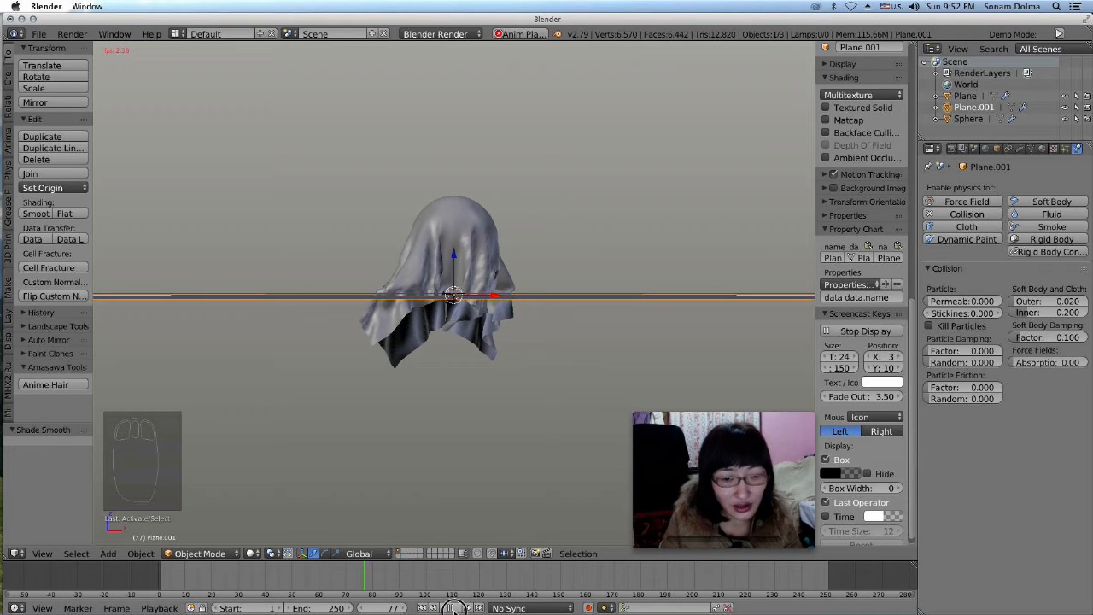
left_click(588, 302)
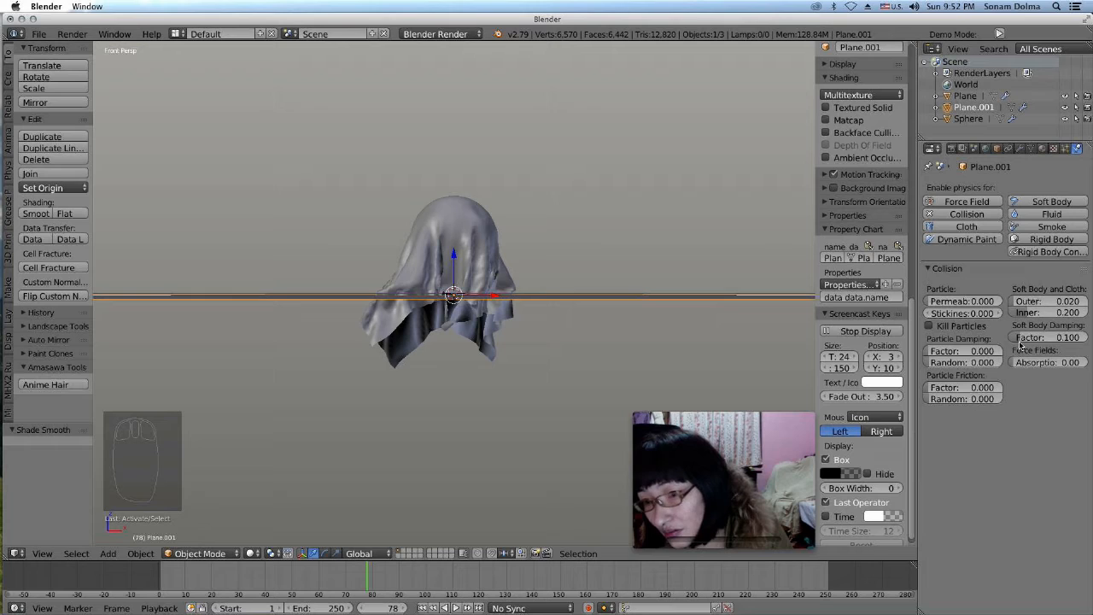
- Set the ground plane's collision stickiness to 9.100, permeability to 0.351, Outer to 0.217 and soft body damping to 0.312, with Kill Particles enabled
left_click_drag(957, 314, 973, 313)
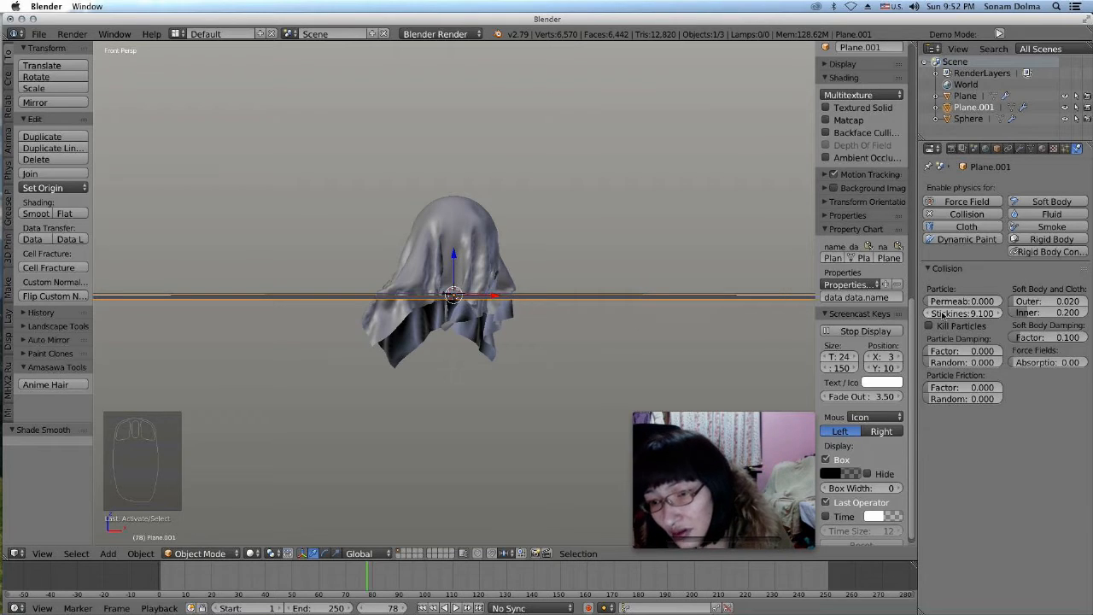
left_click_drag(958, 301, 964, 301)
left_click_drag(1037, 301, 1054, 301)
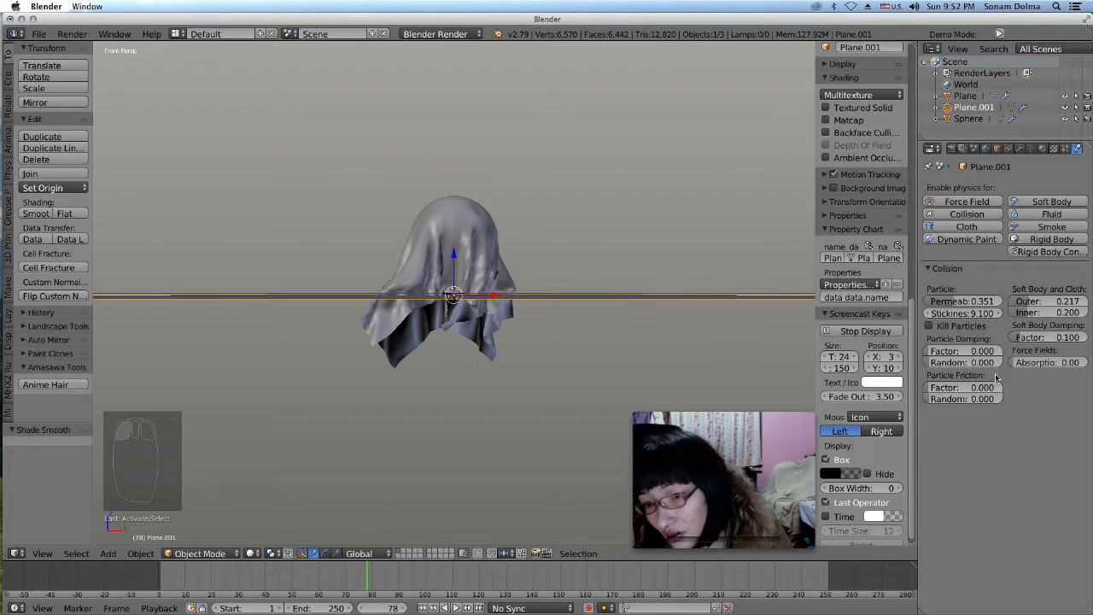
left_click_drag(1020, 341, 1050, 341)
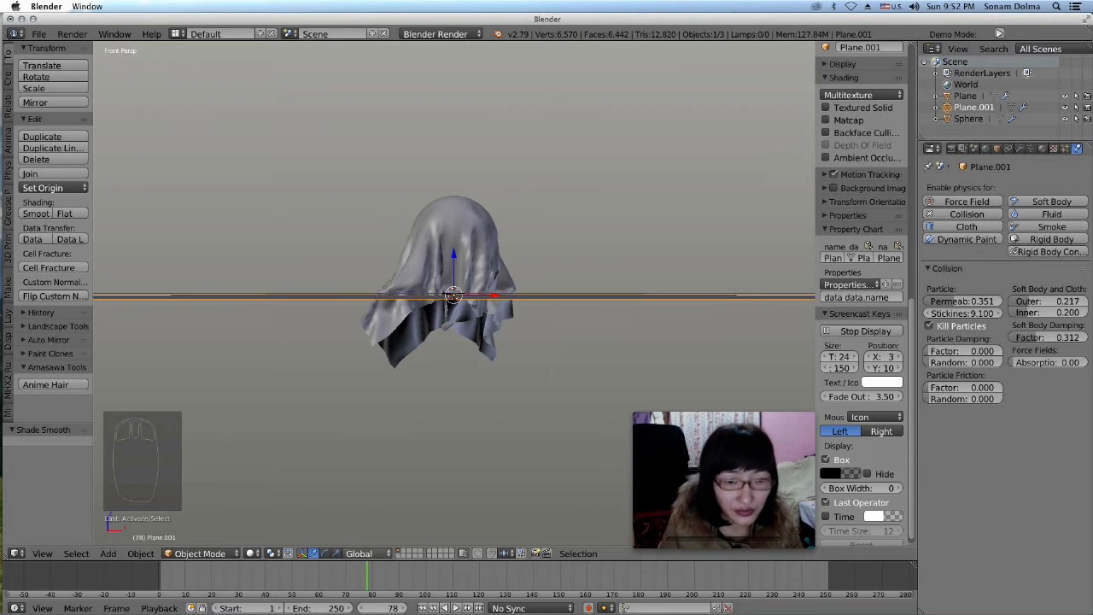
- Replay the simulation from the first frame to check the ground plane's collision settings, and rewind to the start
left_click(422, 608)
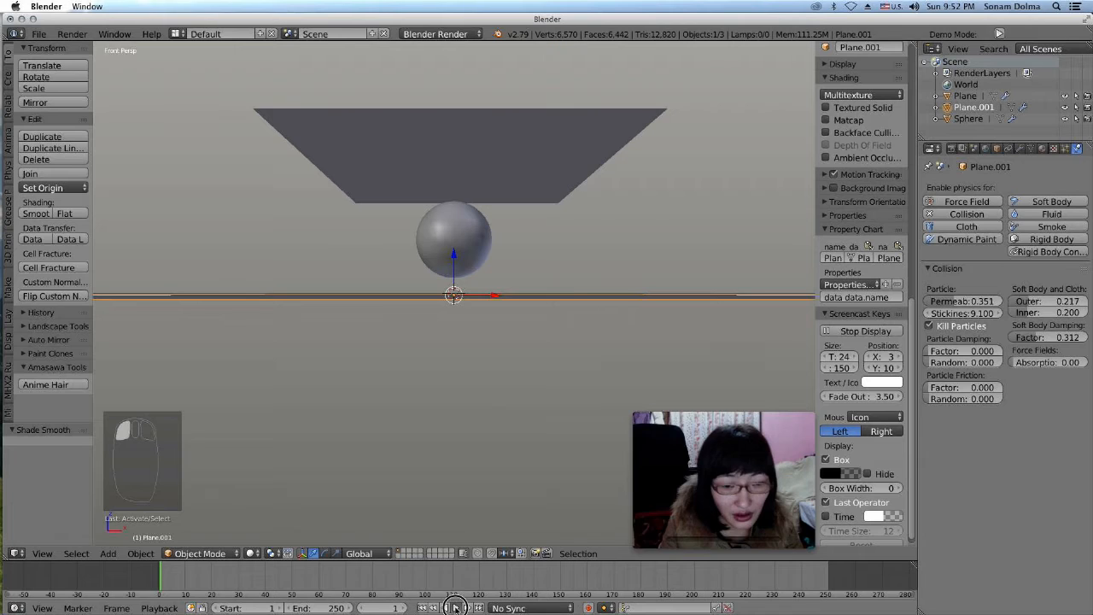
left_click(455, 607)
middle_click_drag(563, 257, 573, 318)
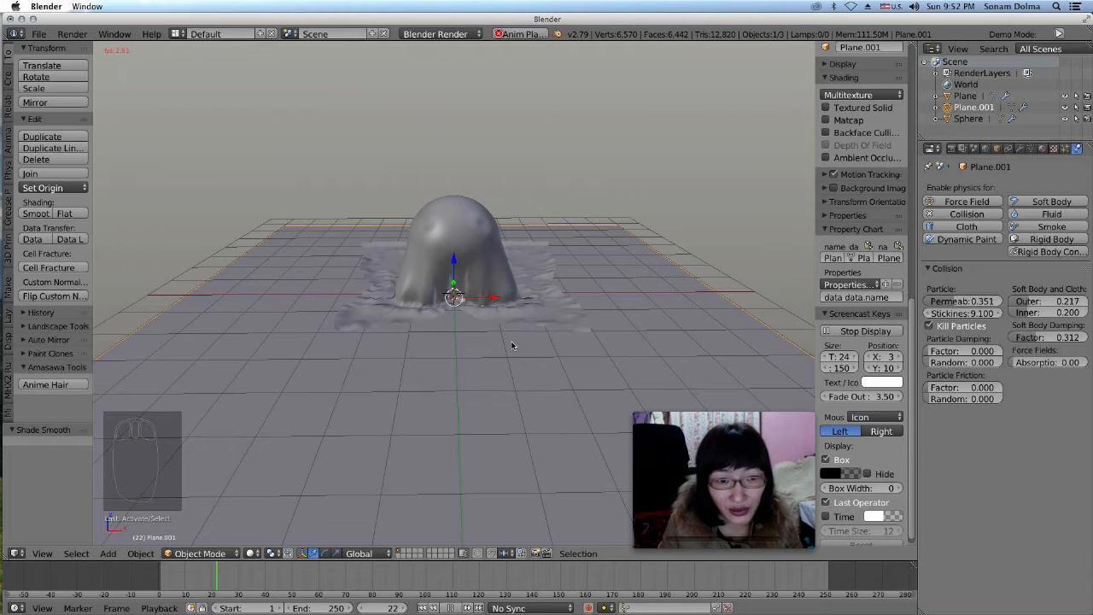
middle_click_drag(561, 330, 575, 322)
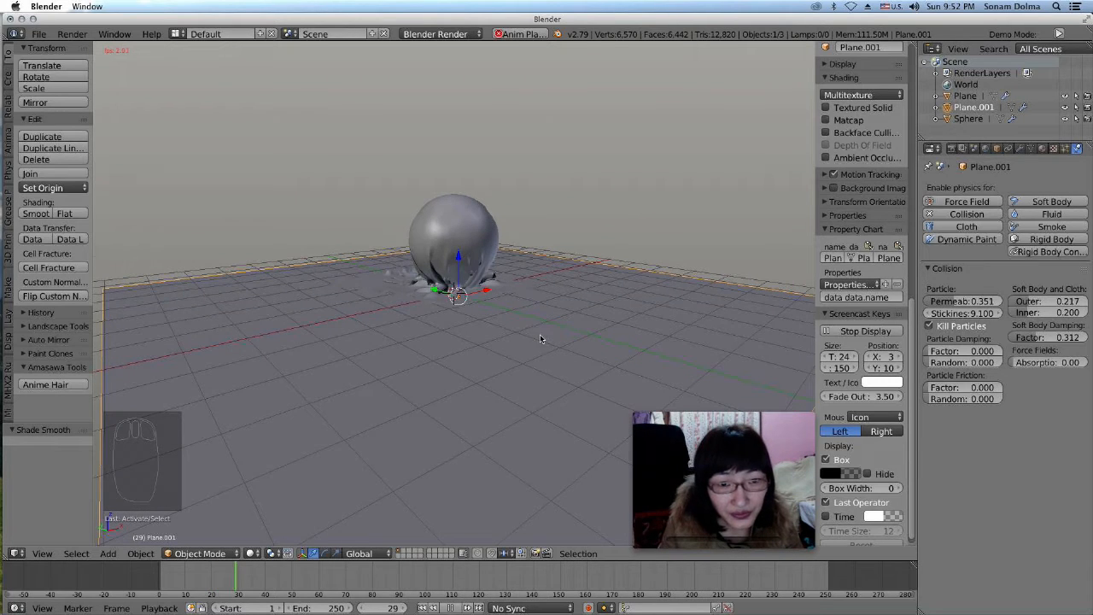
scroll(539, 339, "up", 3)
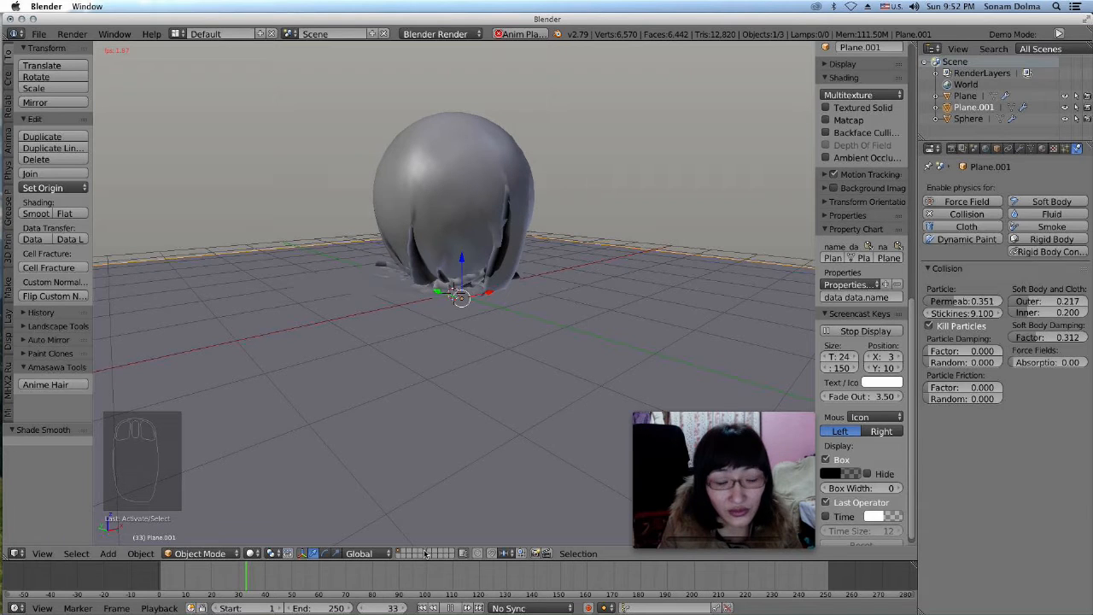
left_click(450, 608)
left_click(421, 607)
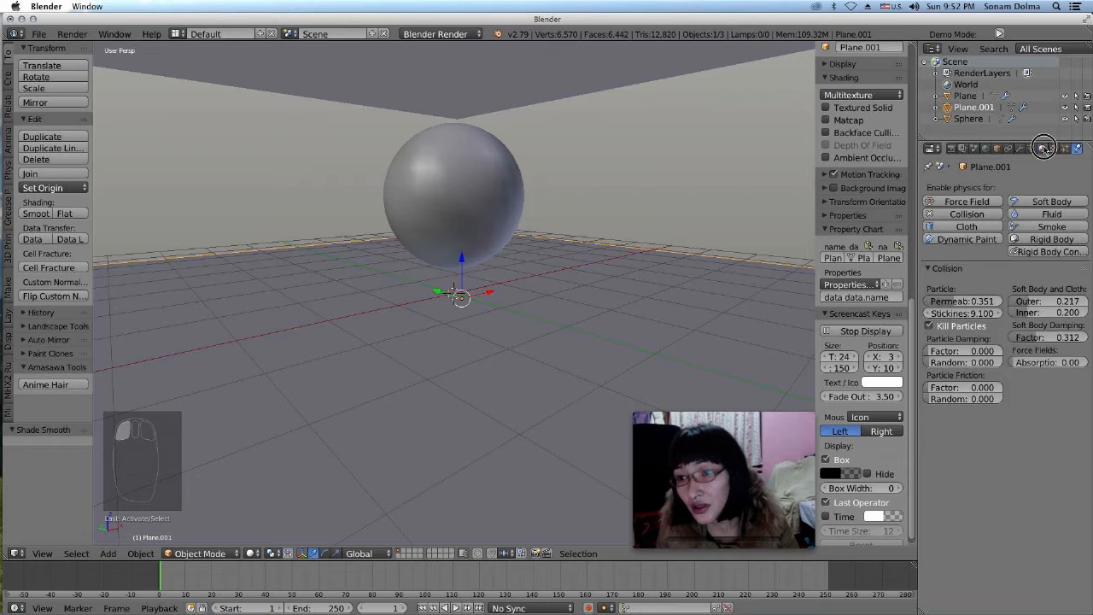
- Add a new material to the ground plane with a peach diffuse colour of R 0.800, G 0.502, B 0.355
left_click(1042, 149)
left_click(988, 224)
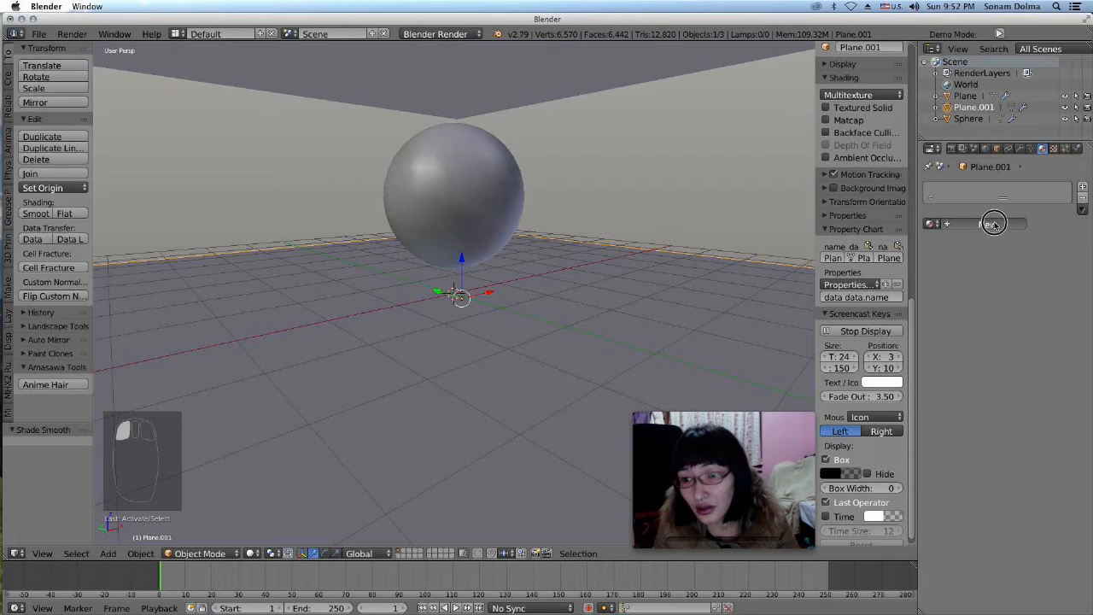
left_click(966, 363)
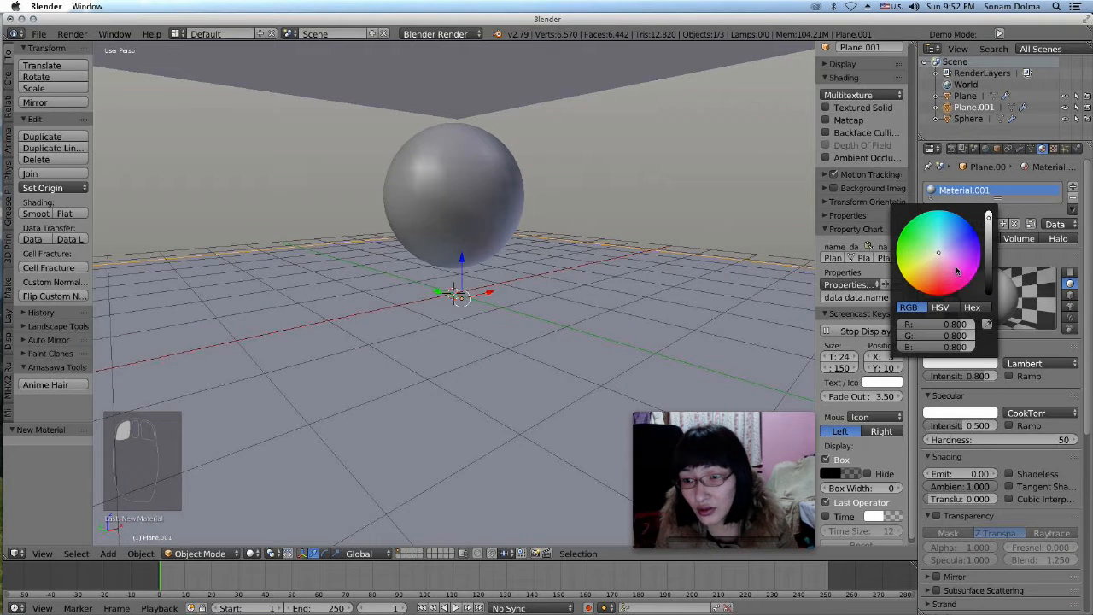
left_click_drag(936, 256, 933, 263)
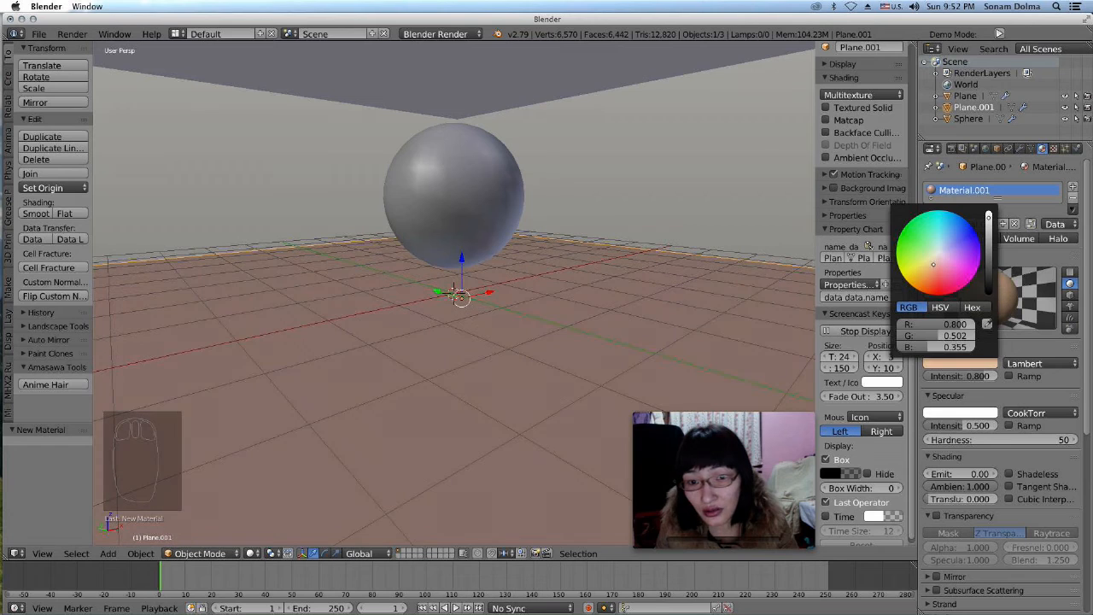
- Select the sphere and give it a new material with a blue diffuse colour
left_click(455, 192)
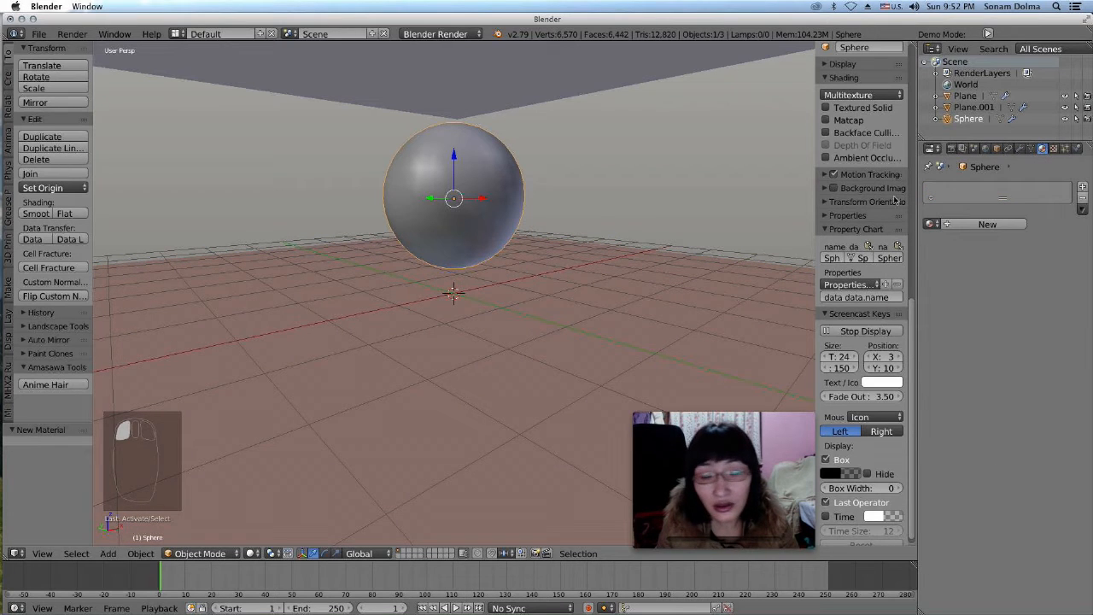
left_click(987, 224)
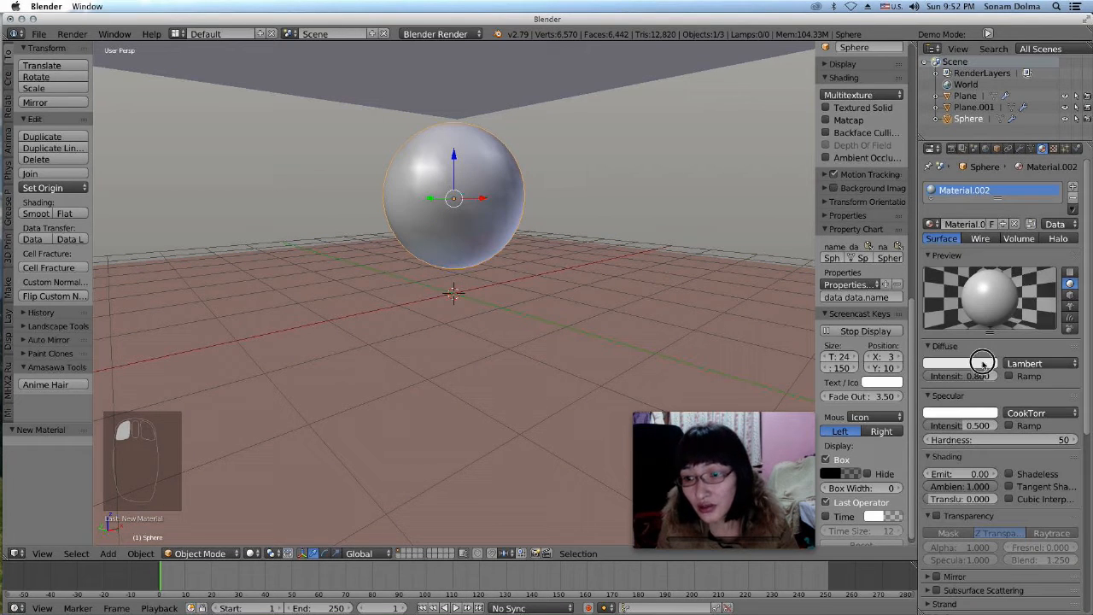
left_click(982, 363)
mouse_move(936, 255)
left_mouse_down()
mouse_move(931, 270)
mouse_move(922, 241)
mouse_move(944, 241)
left_mouse_up()
- Select the cloth plane above the sphere and give it a new magenta material with diffuse R 0.790, G 0.110, B 0.800
left_click(498, 51)
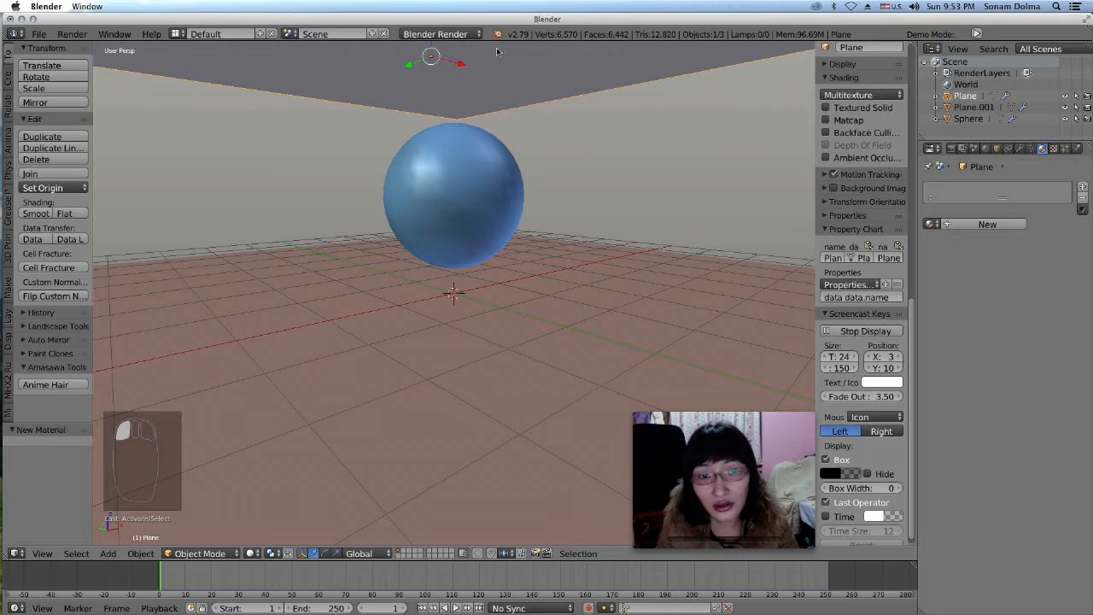
left_click(987, 223)
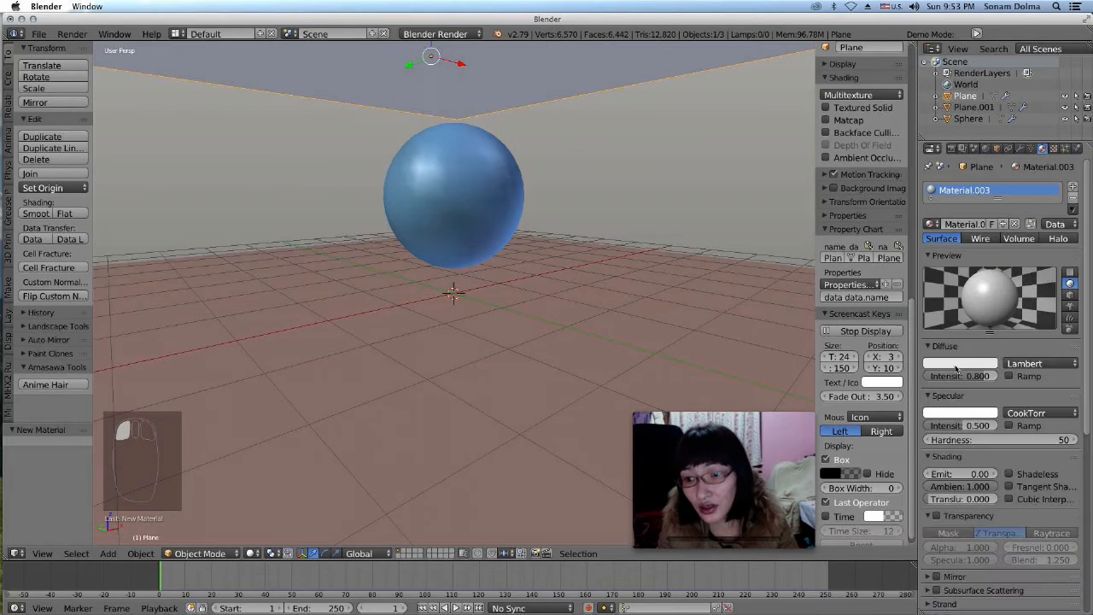
left_click(955, 364)
left_click_drag(937, 255, 960, 266)
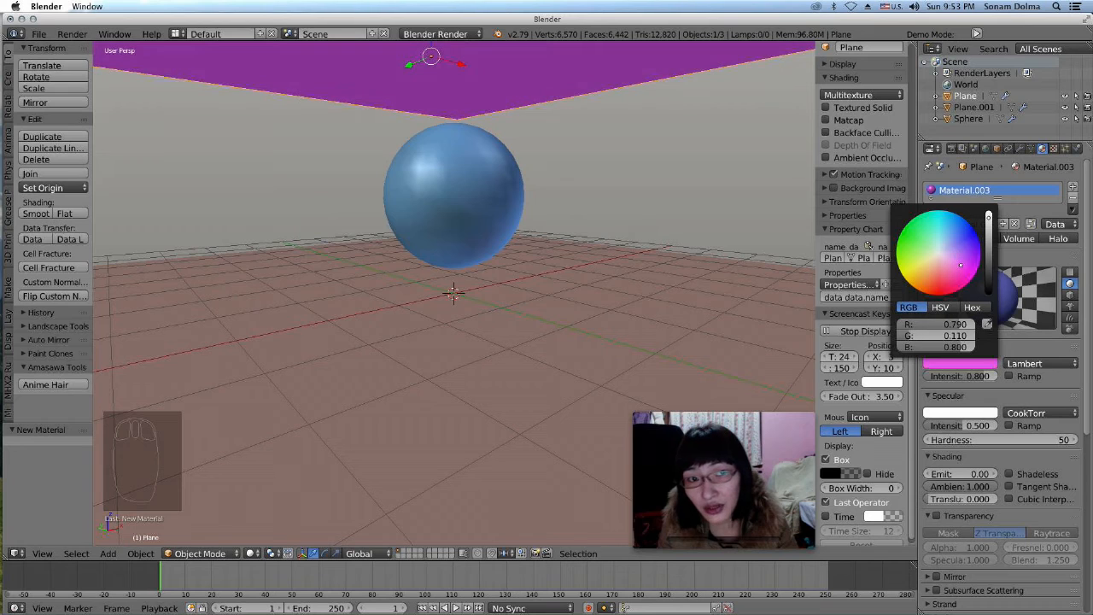
- Play the simulation with the coloured materials and examine the cloth draping over the sphere from several angles
scroll(484, 261, "down", 3)
middle_click_drag(506, 278, 560, 266)
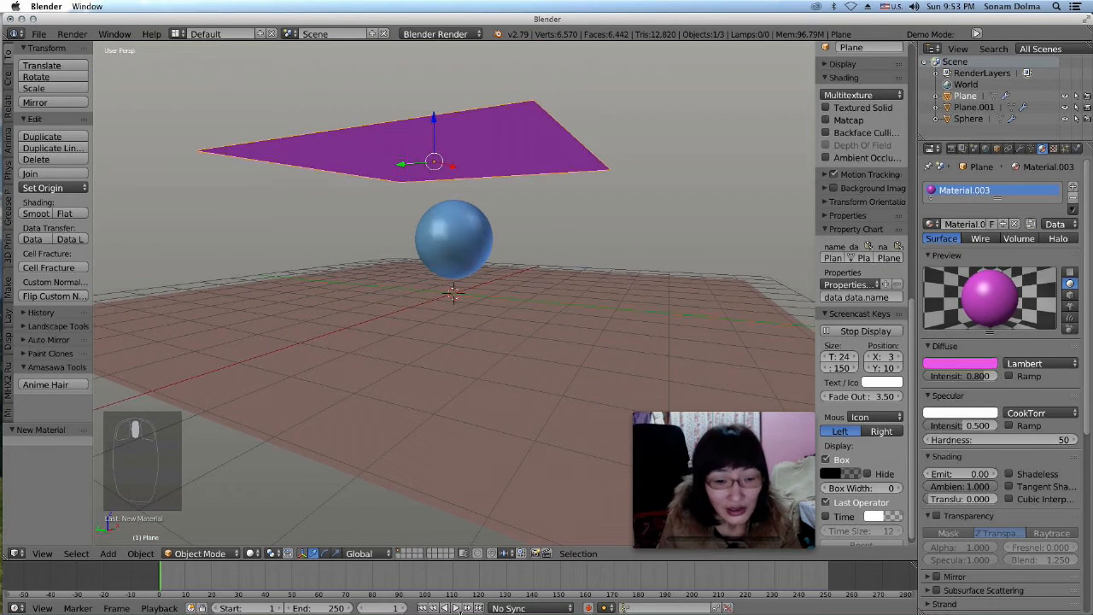
left_click(456, 607)
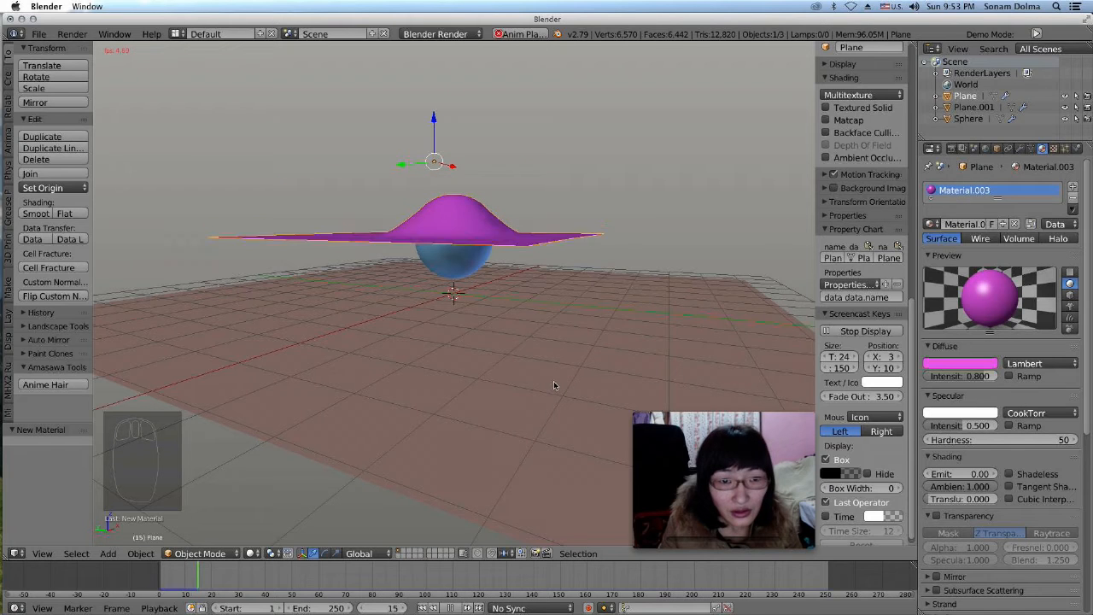
middle_click_drag(573, 372, 560, 384)
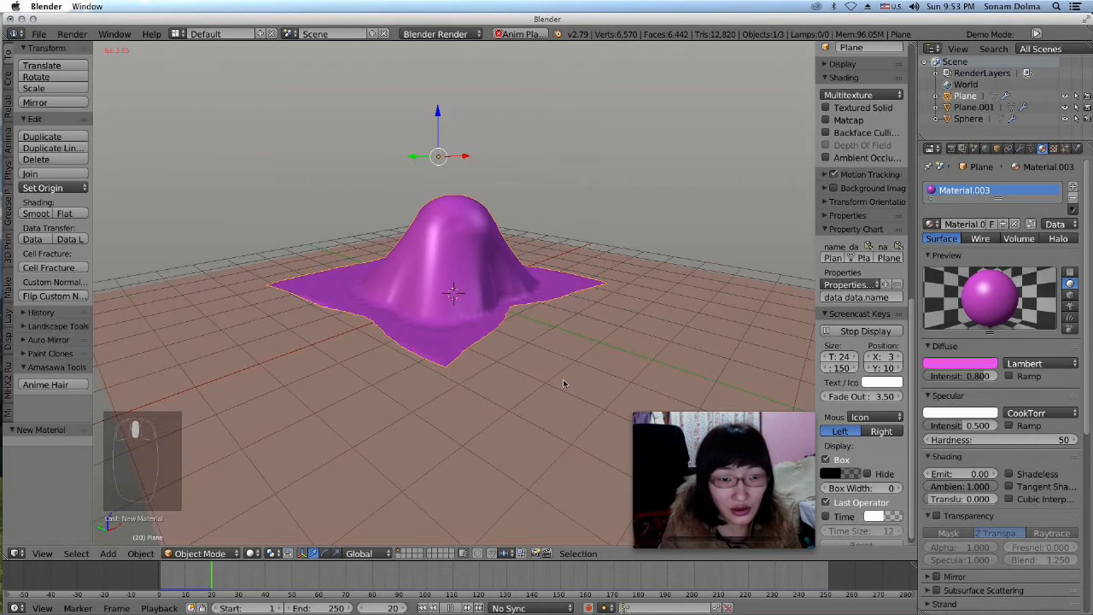
mouse_move(381, 341)
middle_mouse_down()
mouse_move(530, 366)
mouse_move(401, 350)
middle_mouse_up()
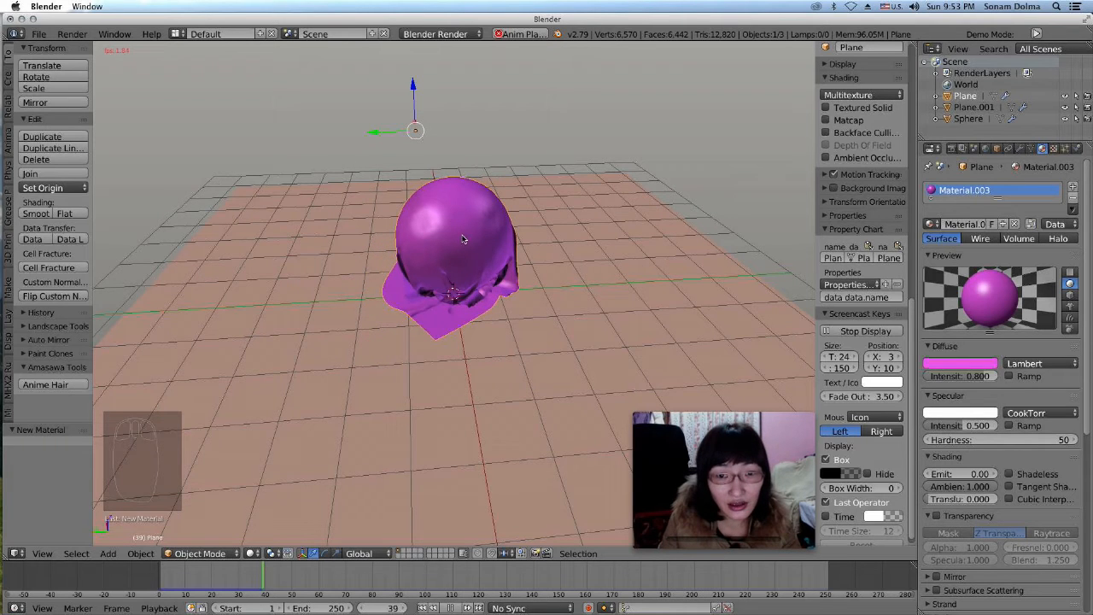
middle_click_drag(501, 333, 500, 340)
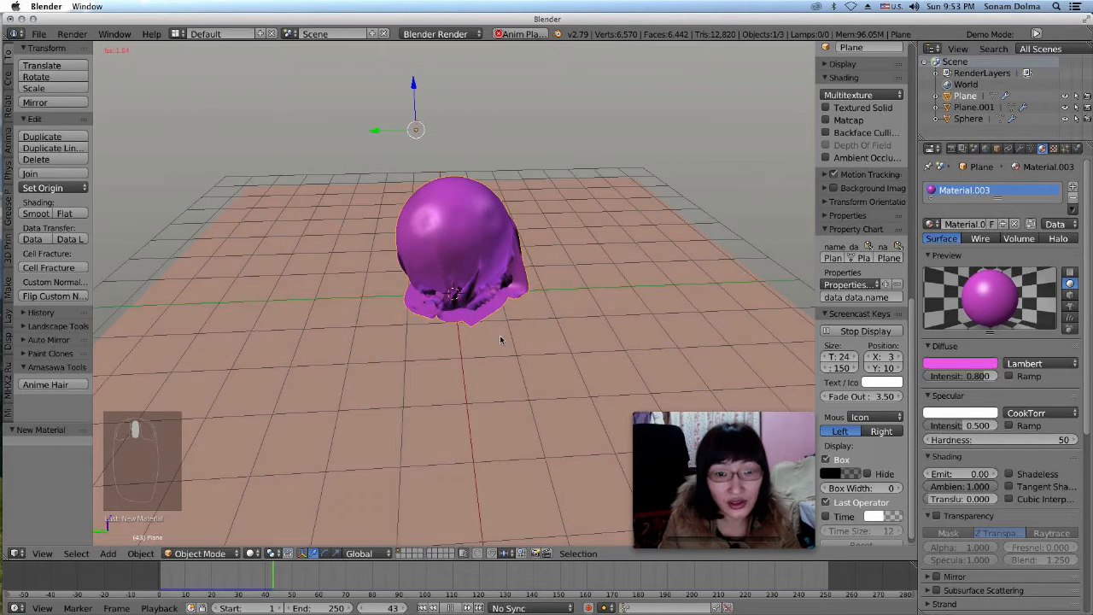
scroll(475, 315, "up", 1)
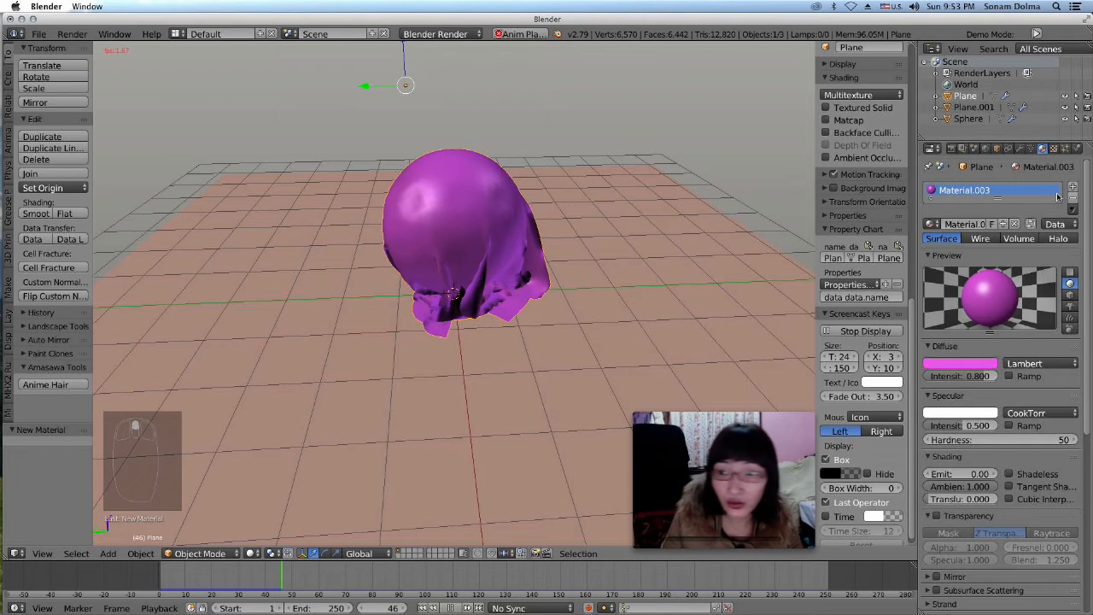
- Select the ground plane and review its Collision modifier and collision physics settings while the simulation plays
left_click(981, 109)
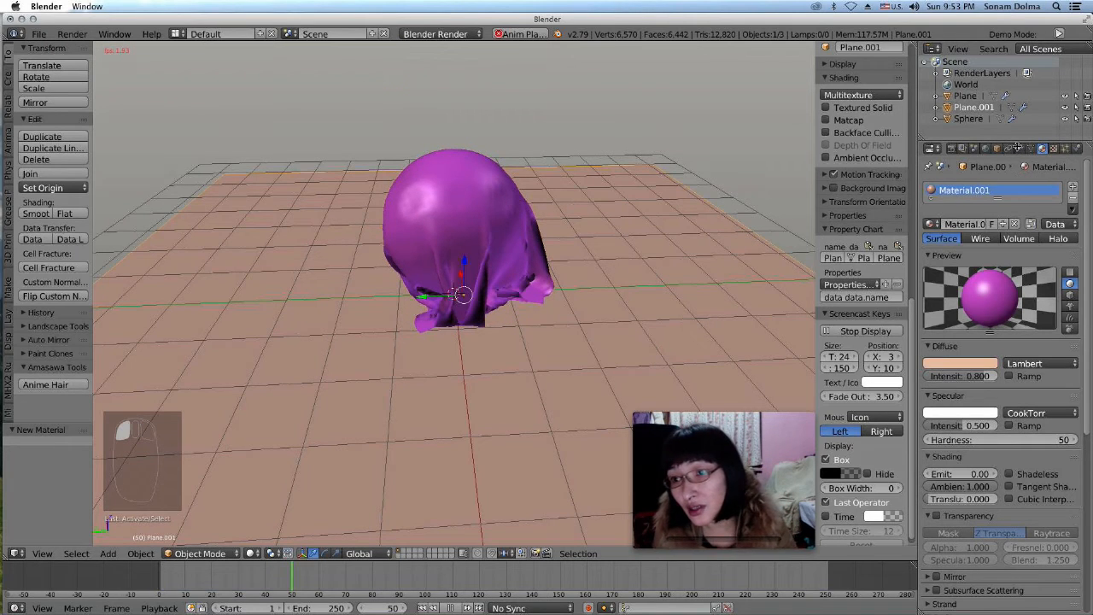
left_click(1018, 150)
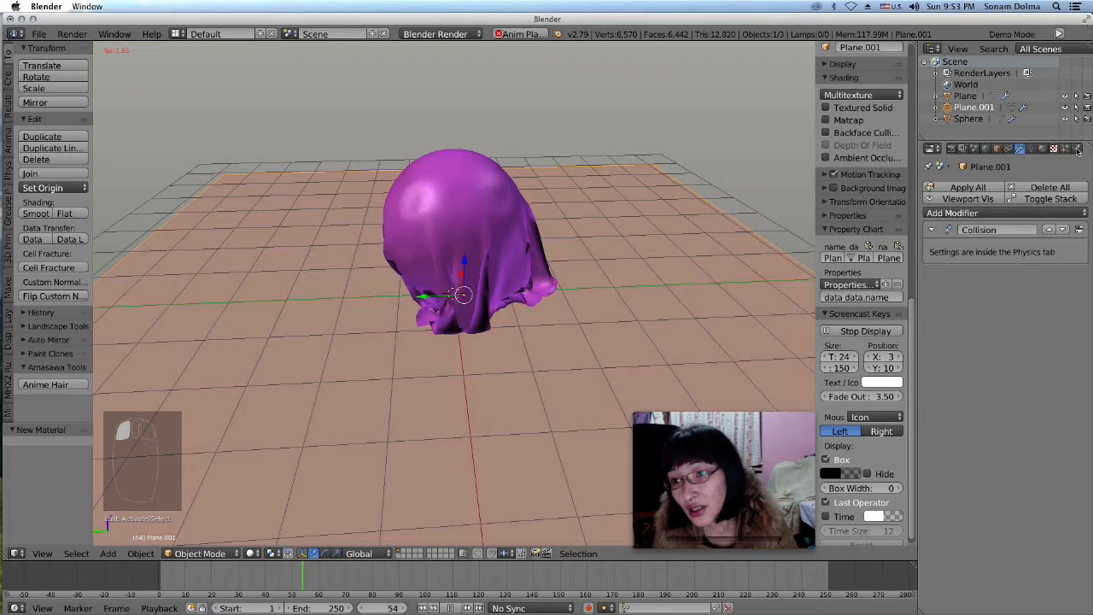
left_click(1076, 148)
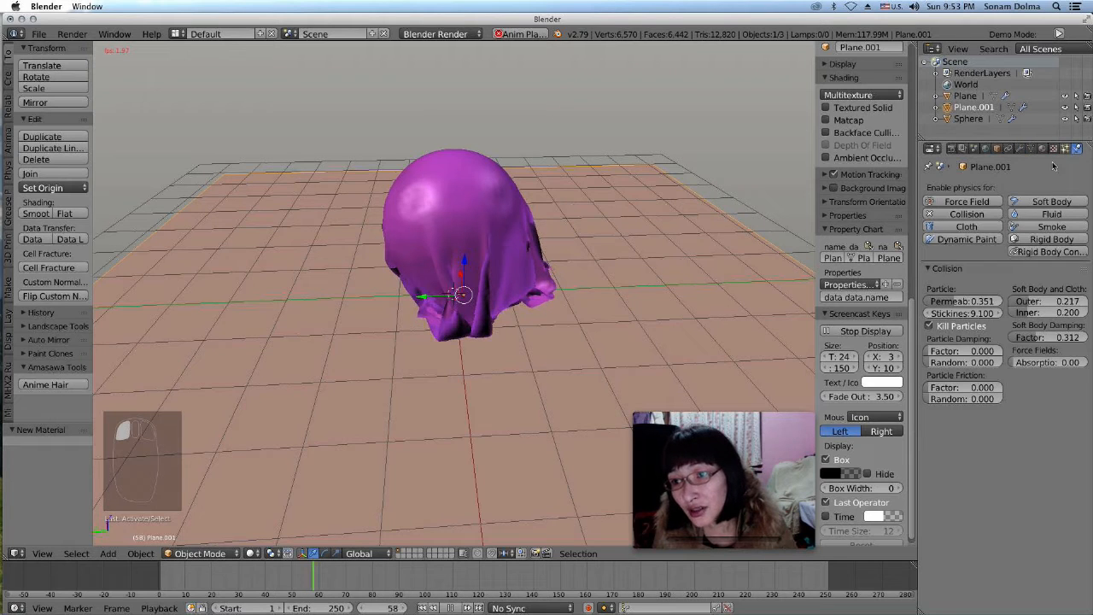
left_click(1065, 149)
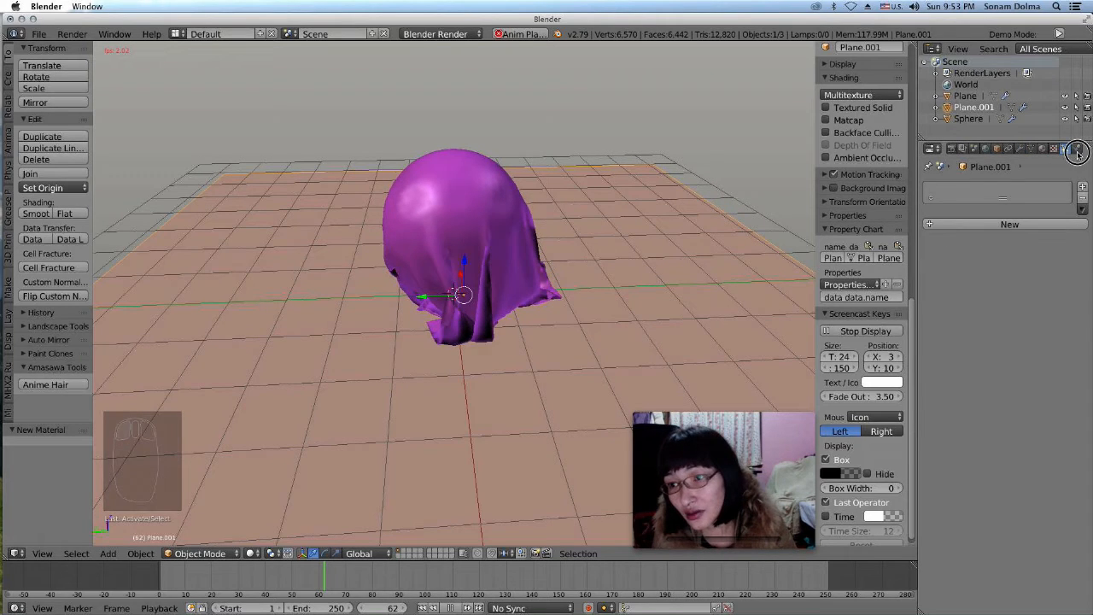
left_click(1075, 149)
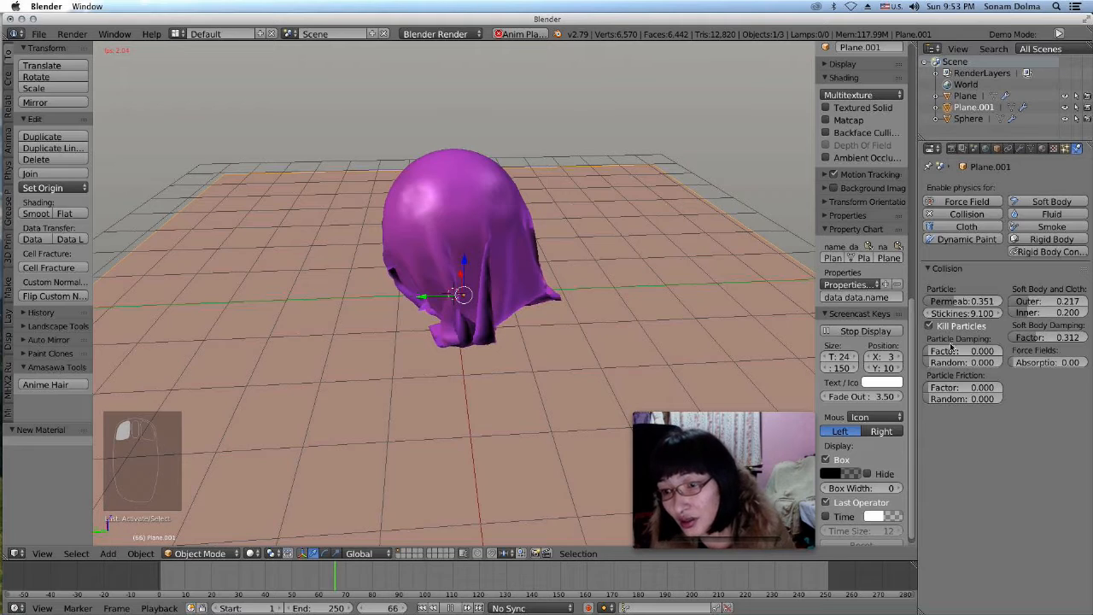
- Select the draped cloth plane and apply the Cotton preset to its cloth physics
right_click(481, 279)
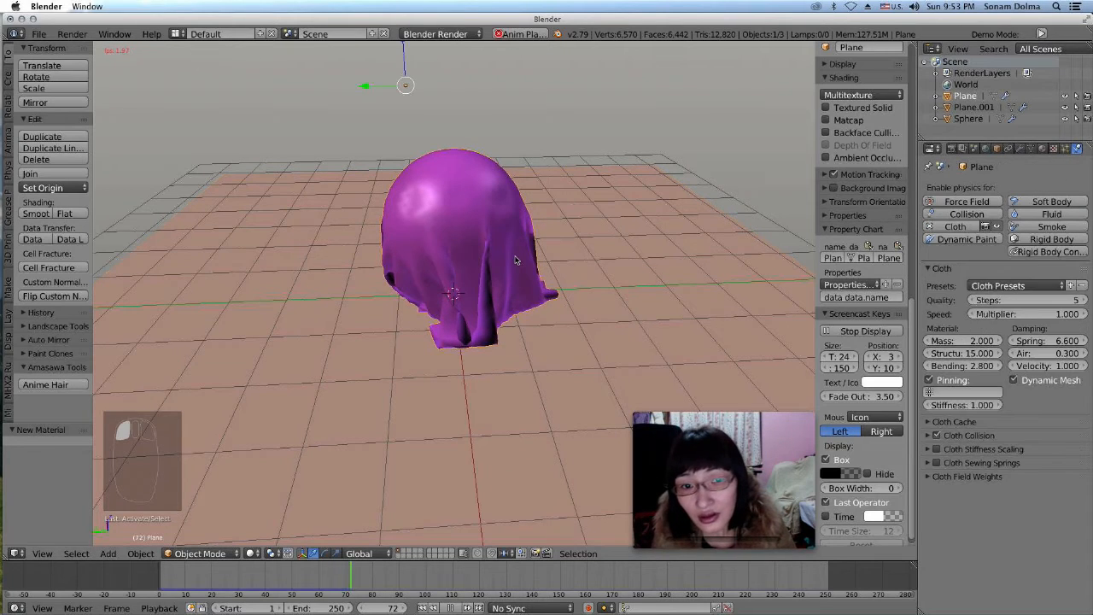
left_click(1010, 286)
left_click(1000, 289)
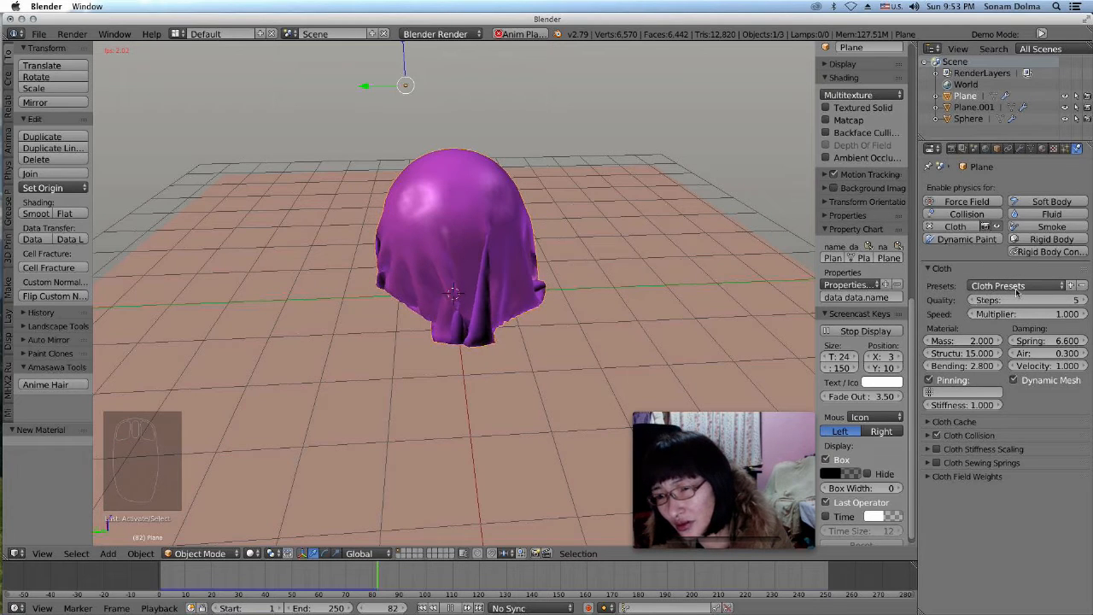
left_click(1027, 287)
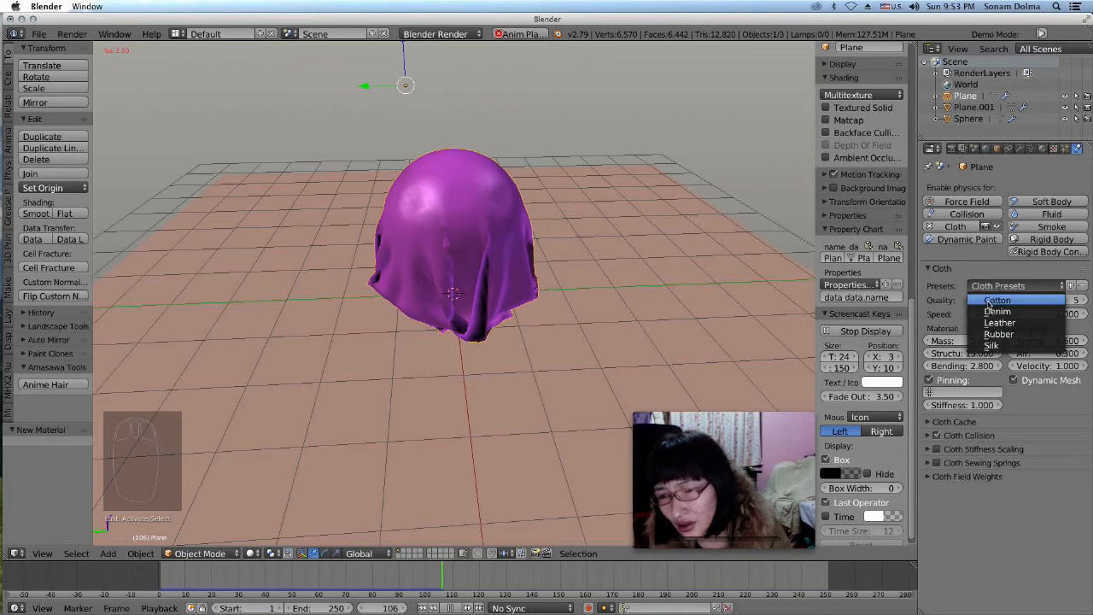
left_click(992, 301)
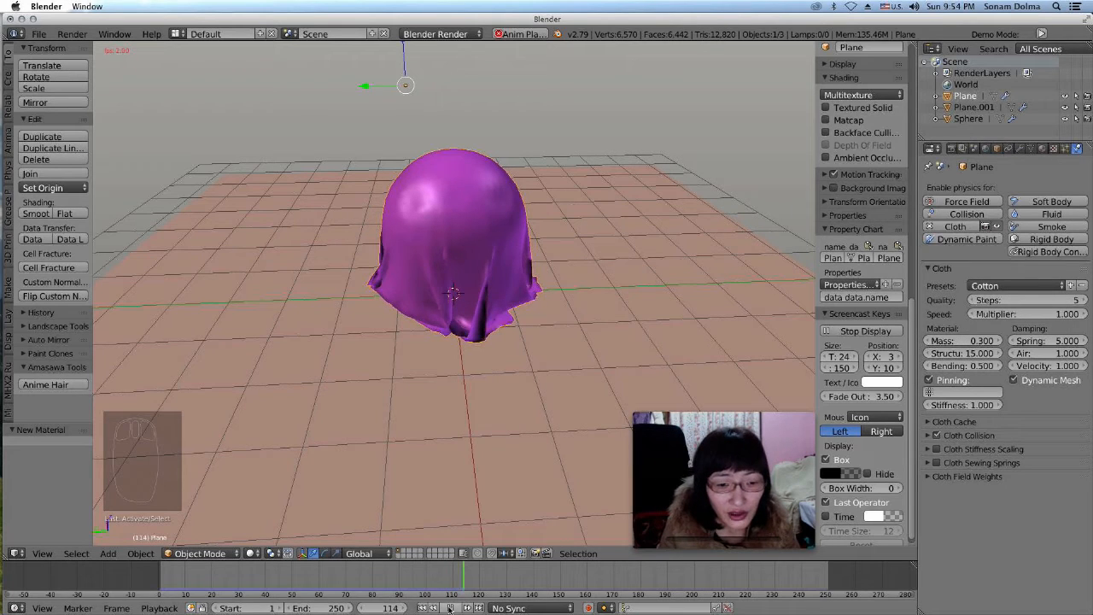
- Replay the simulation from the first frame to check the Cotton drape, and rewind to the start
left_click(450, 607)
left_click(421, 607)
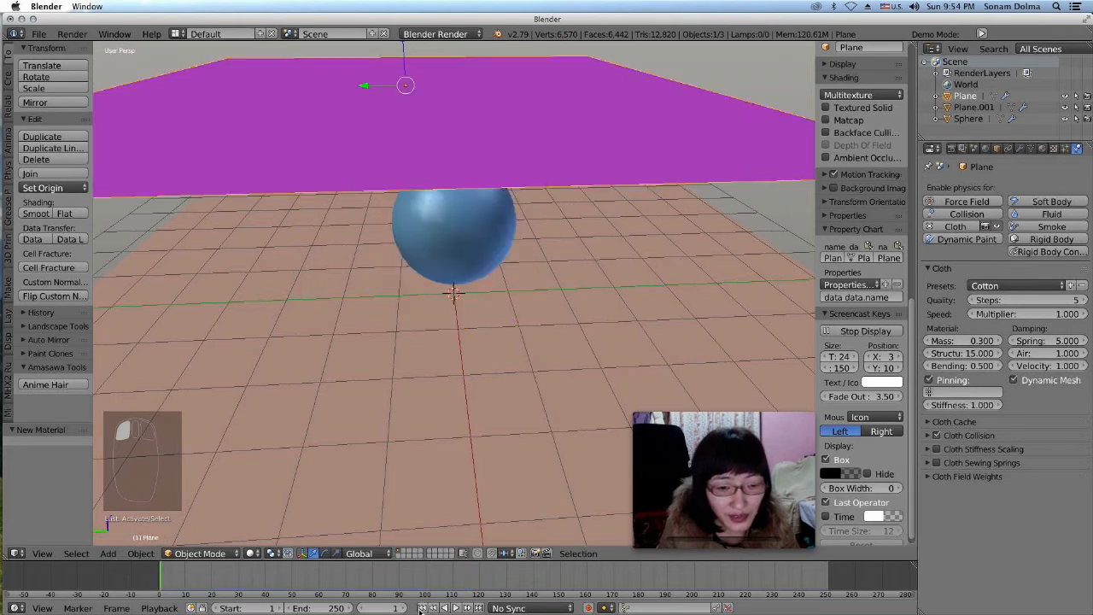
left_click(452, 607)
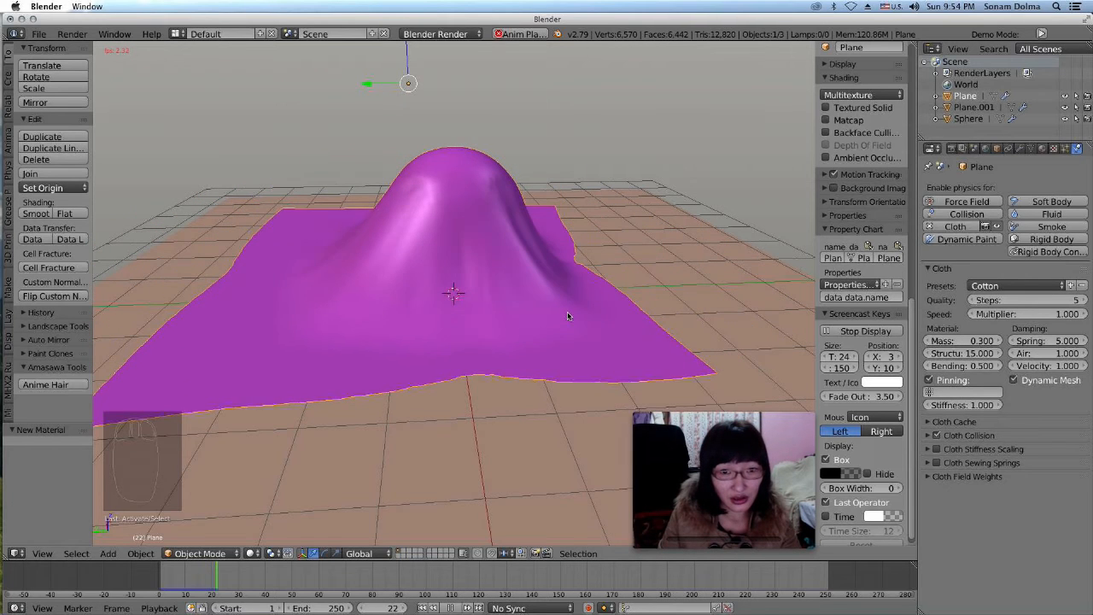
middle_click_drag(571, 285, 550, 328)
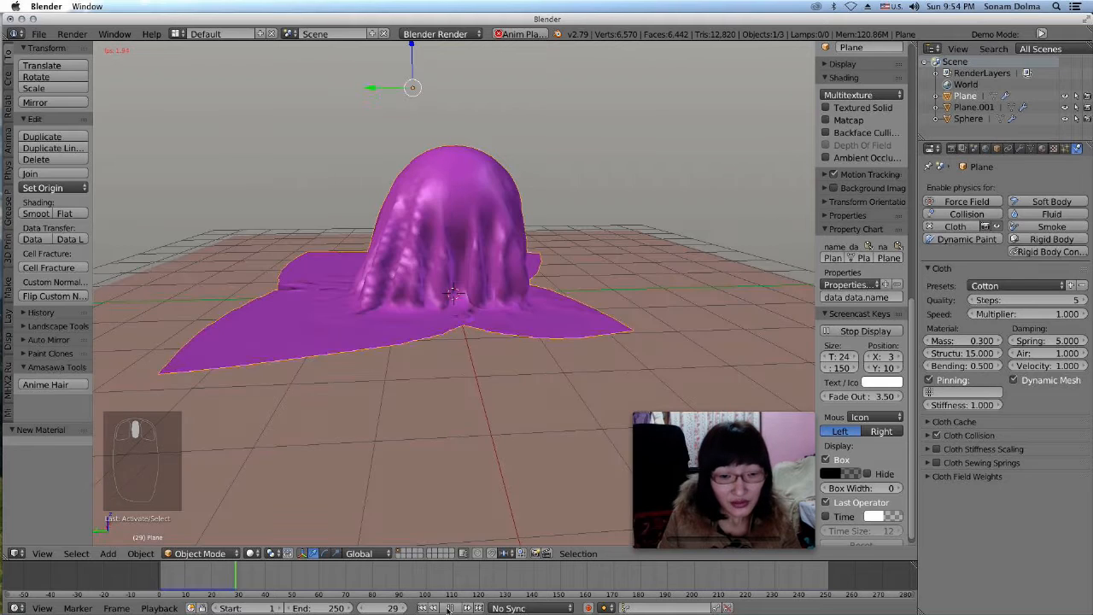
left_click(421, 608)
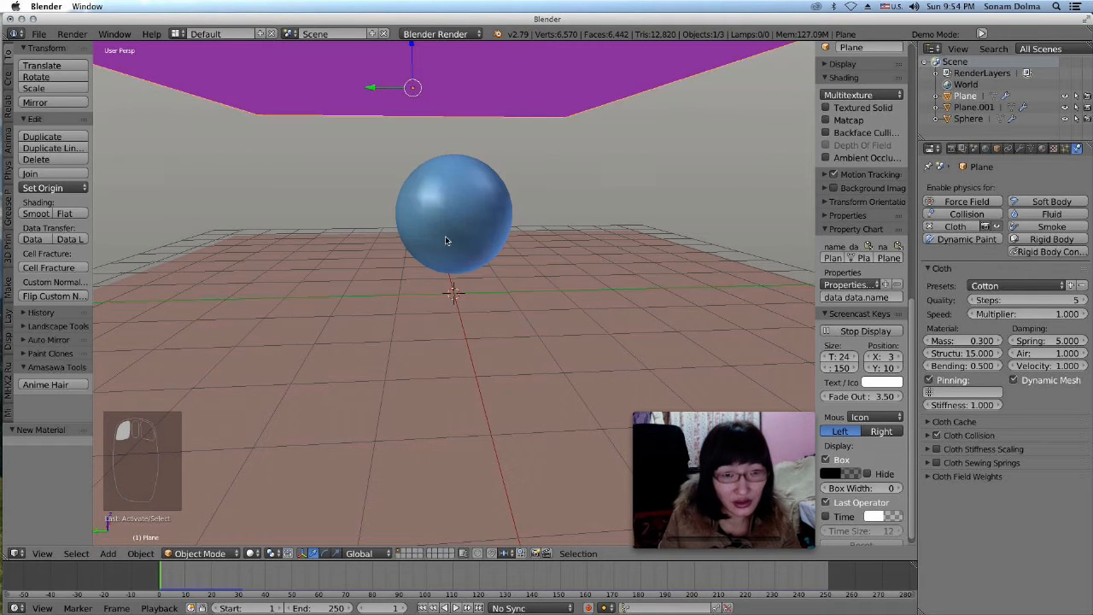
- Move the cloth plane off-centre from the sphere by about X 0.037, Y 1.151, Z -0.173
scroll(504, 168, "down", 3)
key("g")
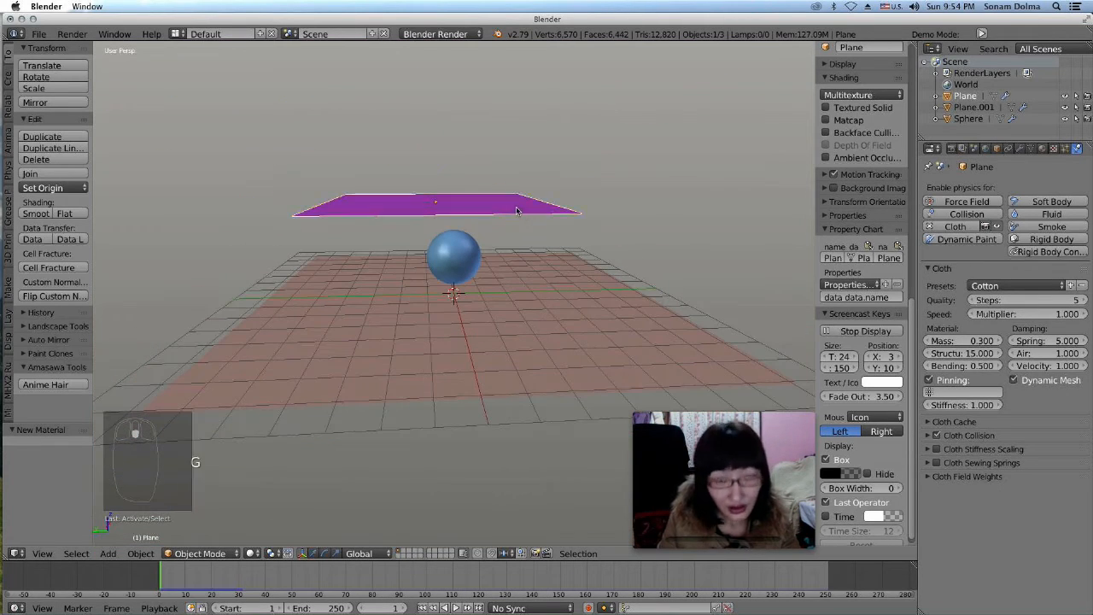
left_click(492, 220)
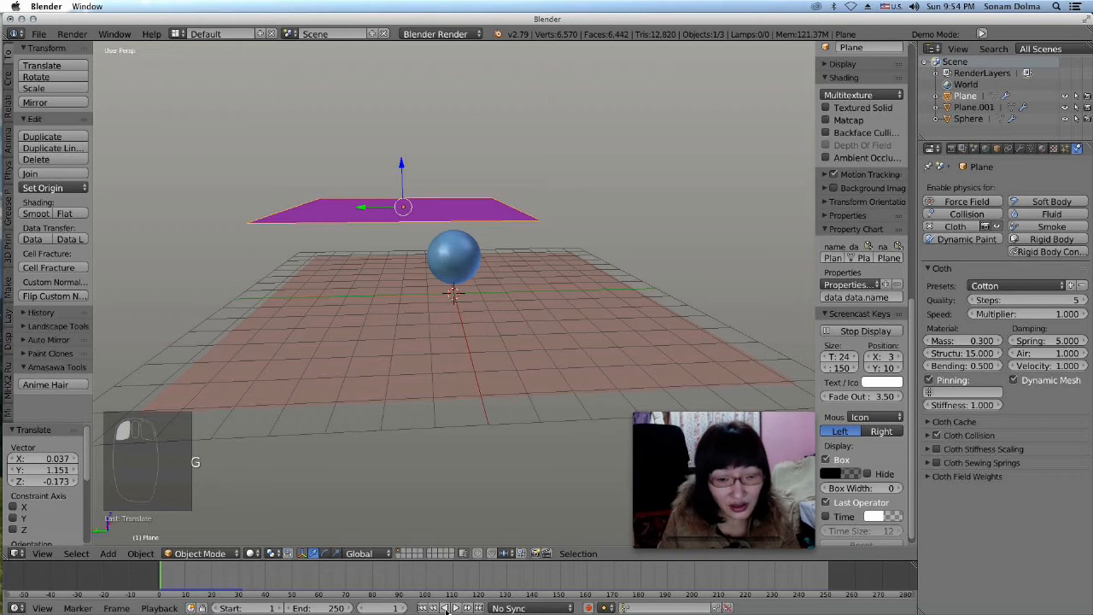
- Play the simulation with the shifted cloth, select the ground plane and pause playback at frame 35
left_click(455, 608)
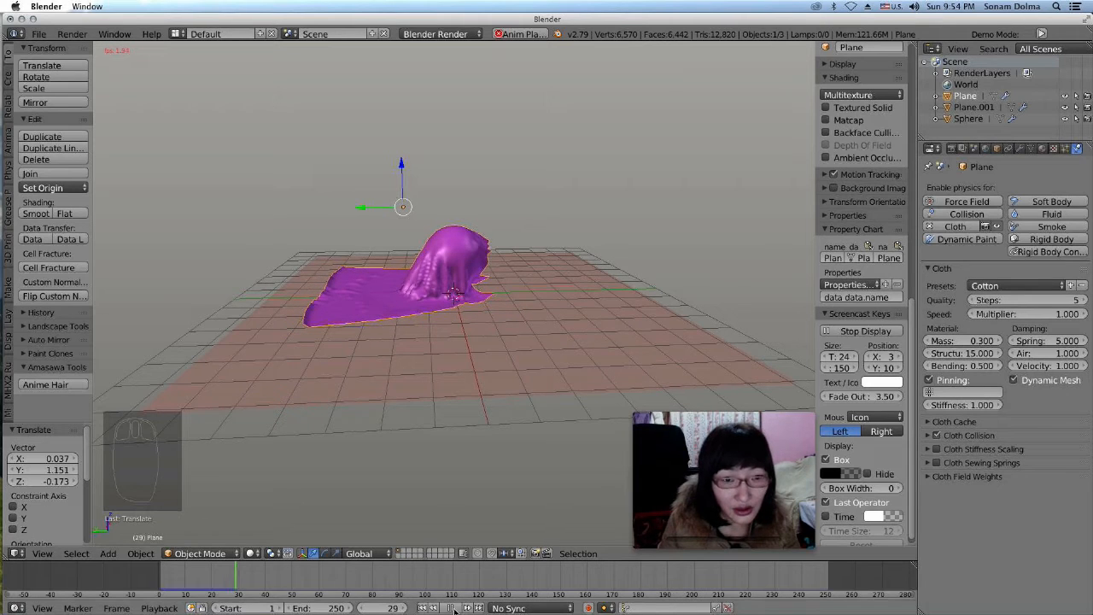
right_click(577, 352)
middle_click_drag(600, 361, 598, 361)
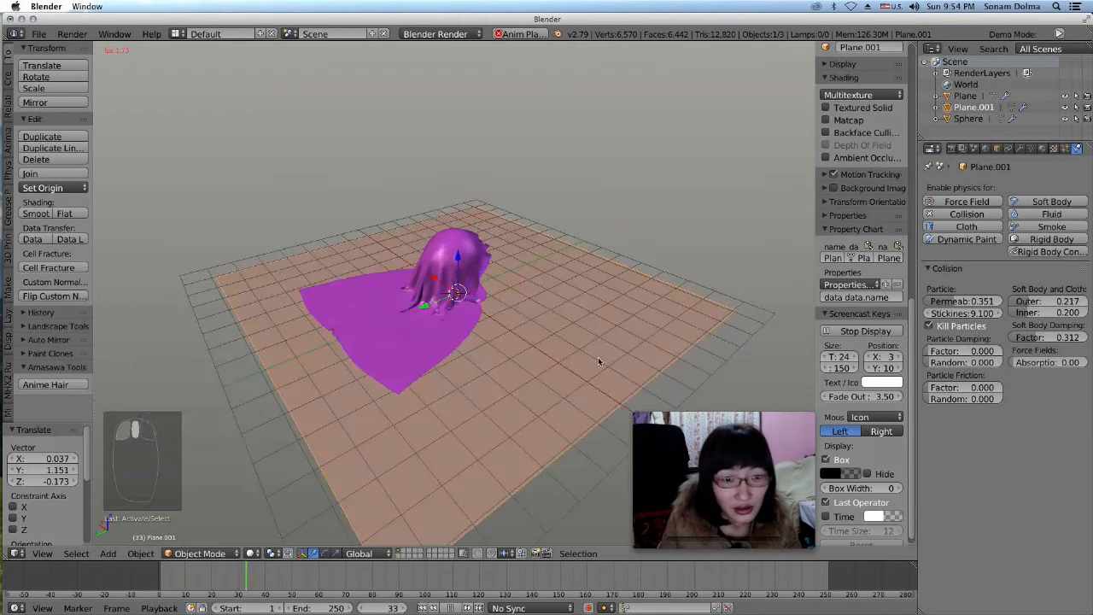
left_click(451, 607)
- Examine the paused cloth's folds around the sphere and its contact with the ground from several angles, with the cloth selected
middle_click_drag(496, 429, 500, 376)
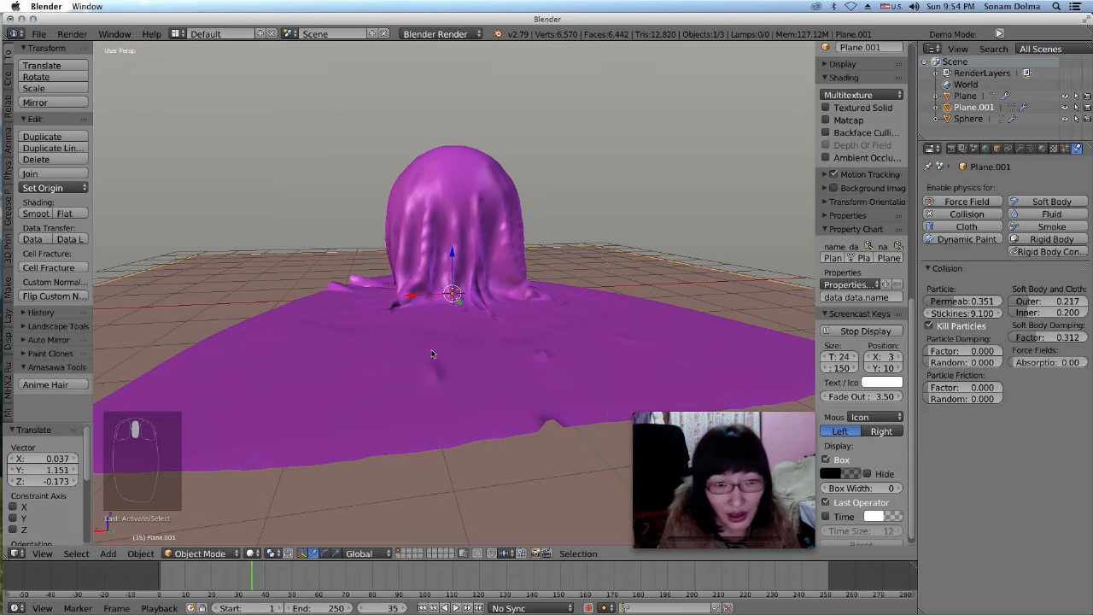
middle_click_drag(431, 353, 497, 355)
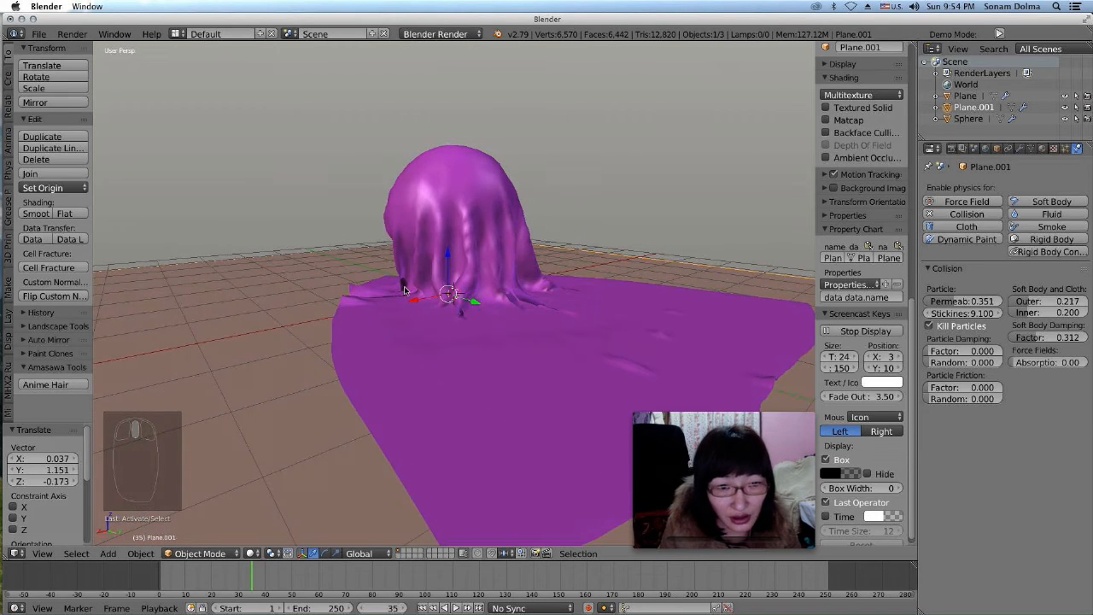
right_click(457, 314)
middle_click_drag(457, 314, 439, 301)
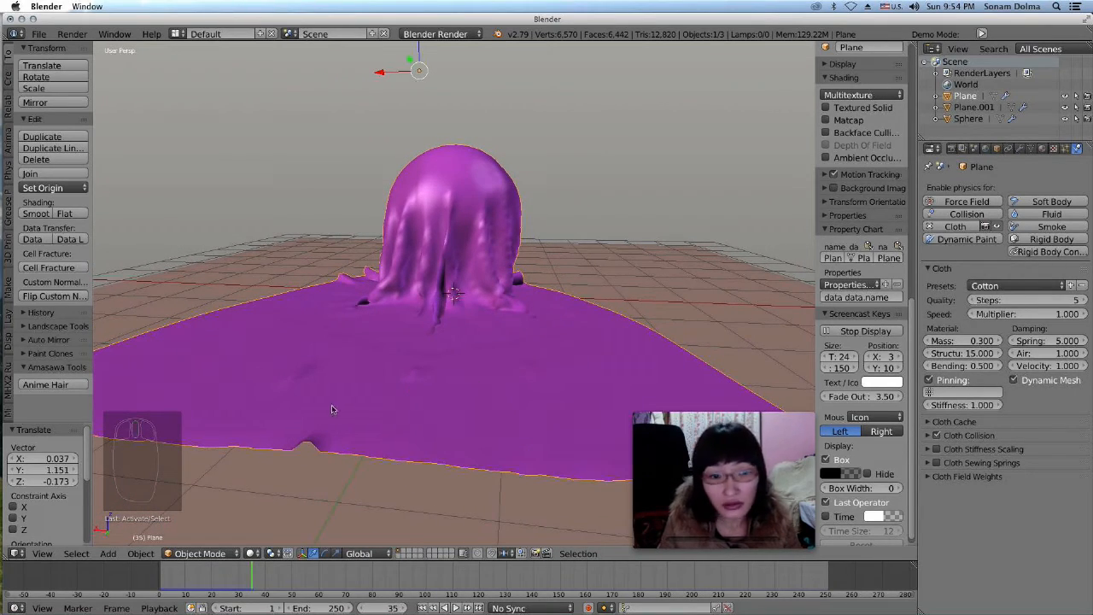
middle_click_drag(384, 403, 412, 392)
middle_click_drag(405, 274, 467, 249)
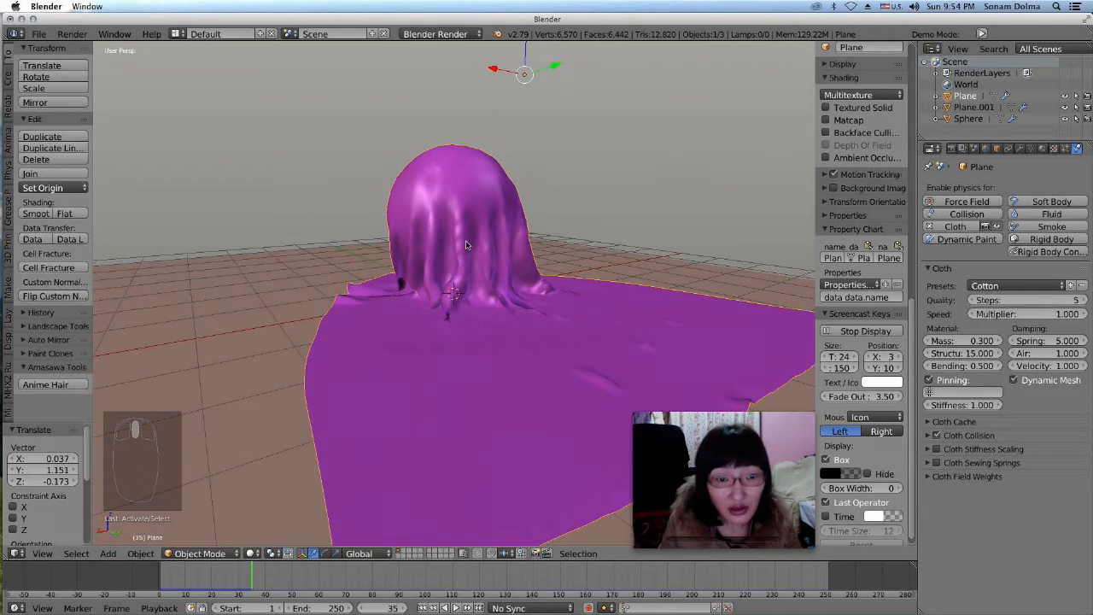
- Replay the cloth simulation from the first frame with the whole scene in view and pause it at frame 18
middle_click_drag(529, 394, 510, 395)
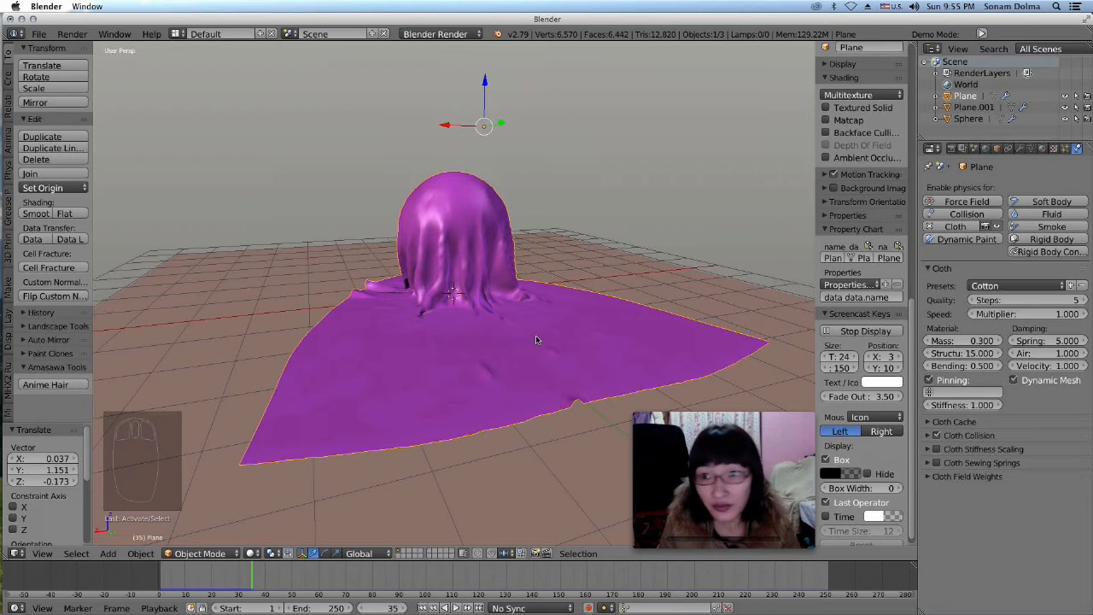
middle_click_drag(596, 317, 570, 333)
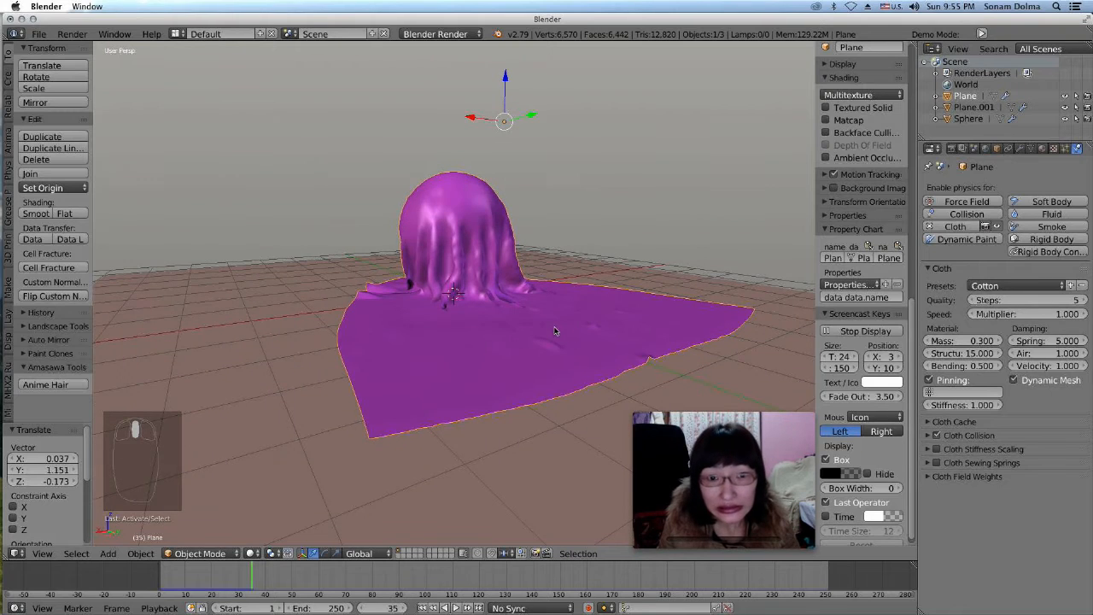
middle_click_drag(523, 318, 576, 334)
scroll(542, 343, "down", 4)
scroll(544, 325, "up", 4)
scroll(620, 331, "down", 3)
left_click(422, 608)
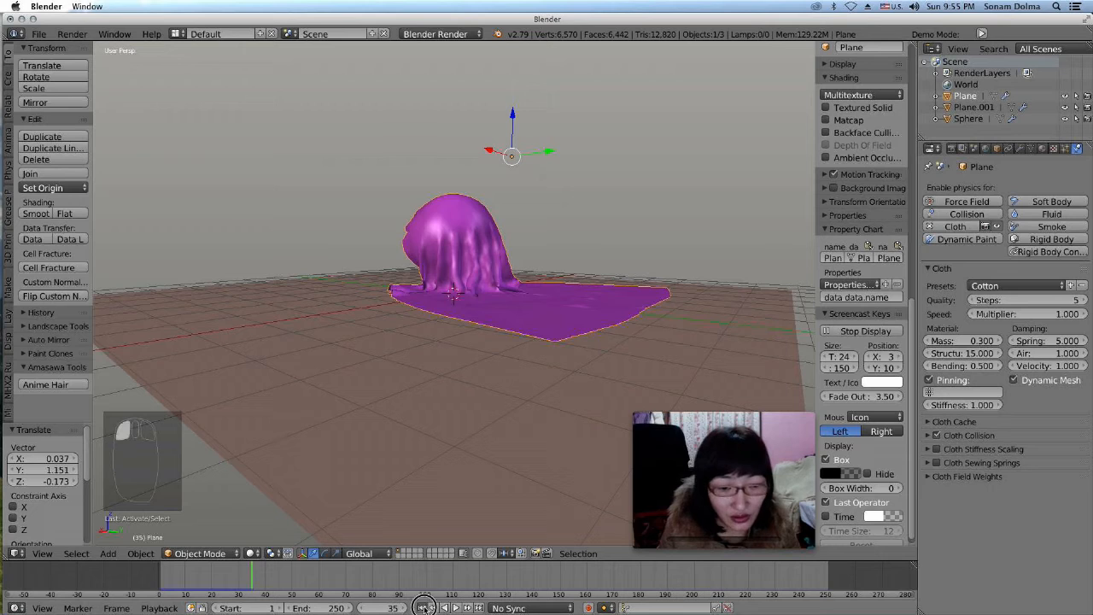
left_click(455, 608)
left_click(455, 607)
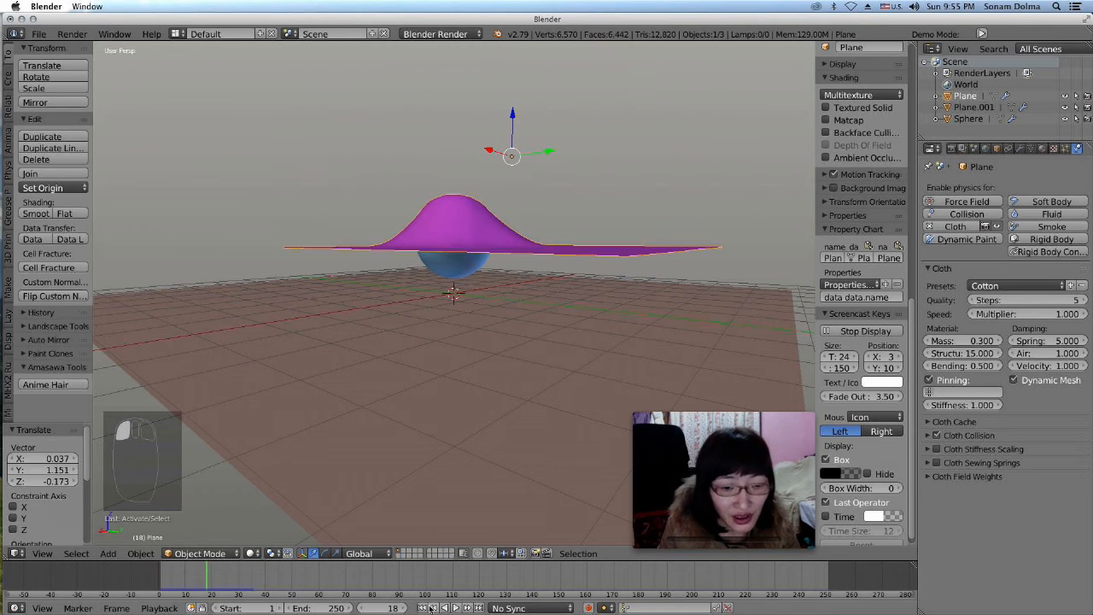
- Play the simulation from the first frame in Wireframe viewport shading
left_click(422, 607)
left_click(254, 553)
left_click(280, 527)
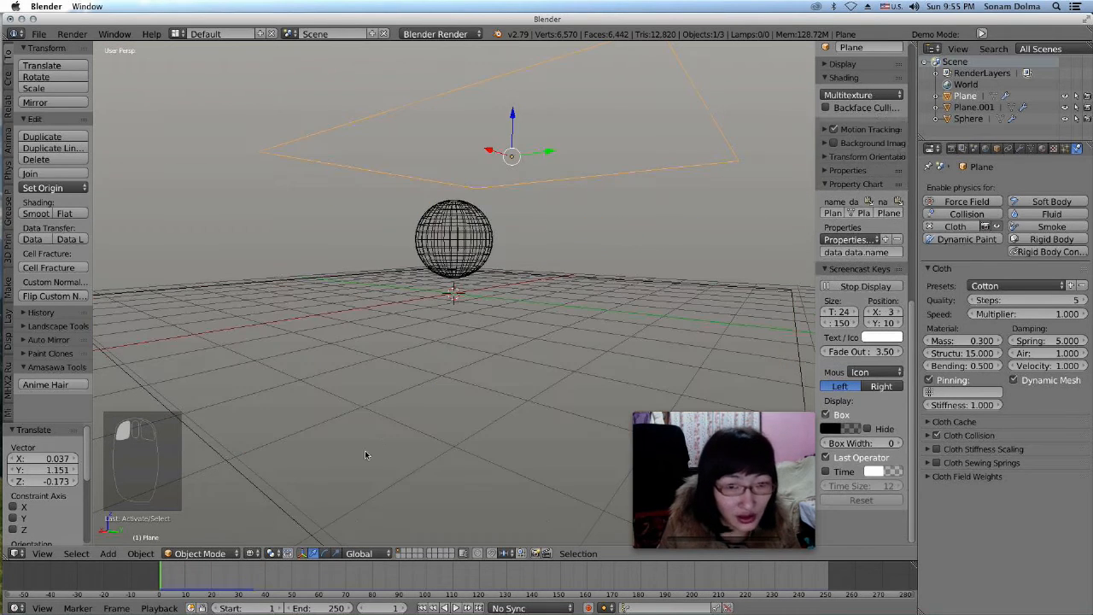
left_click(453, 607)
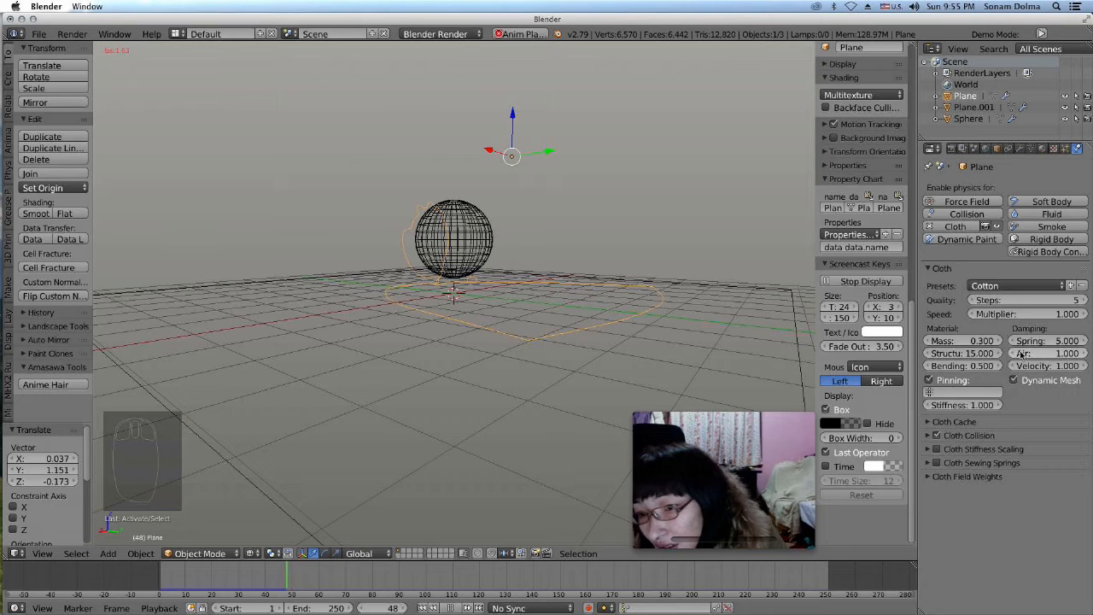
- Enable Cloth Stiffness Scaling and Cloth Sewing Springs for the cloth plane, with a sewing force of 0.700
left_click(937, 450)
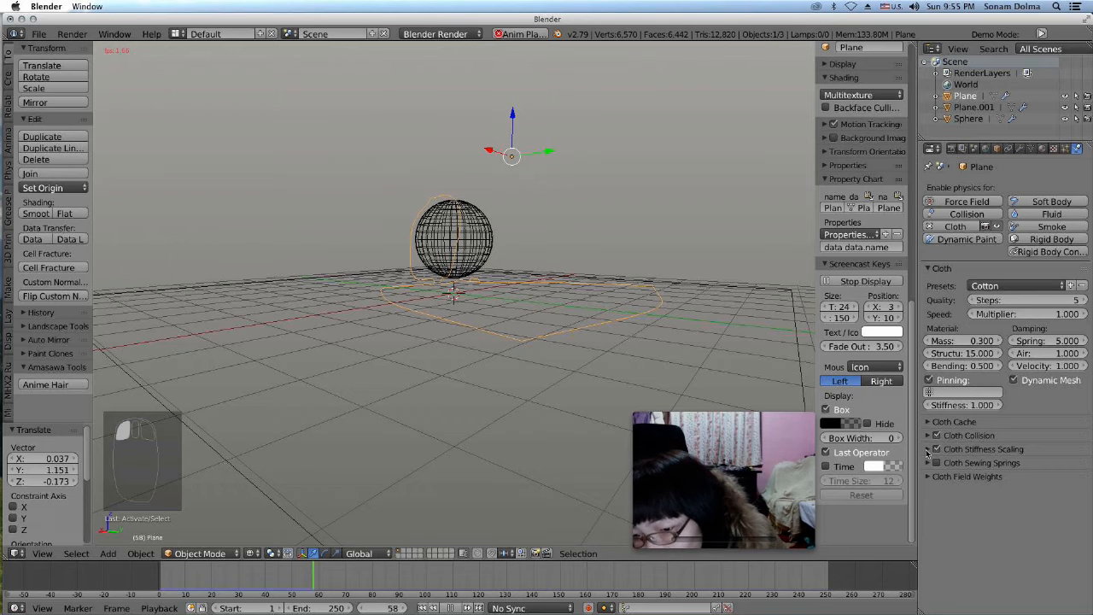
left_click(928, 449)
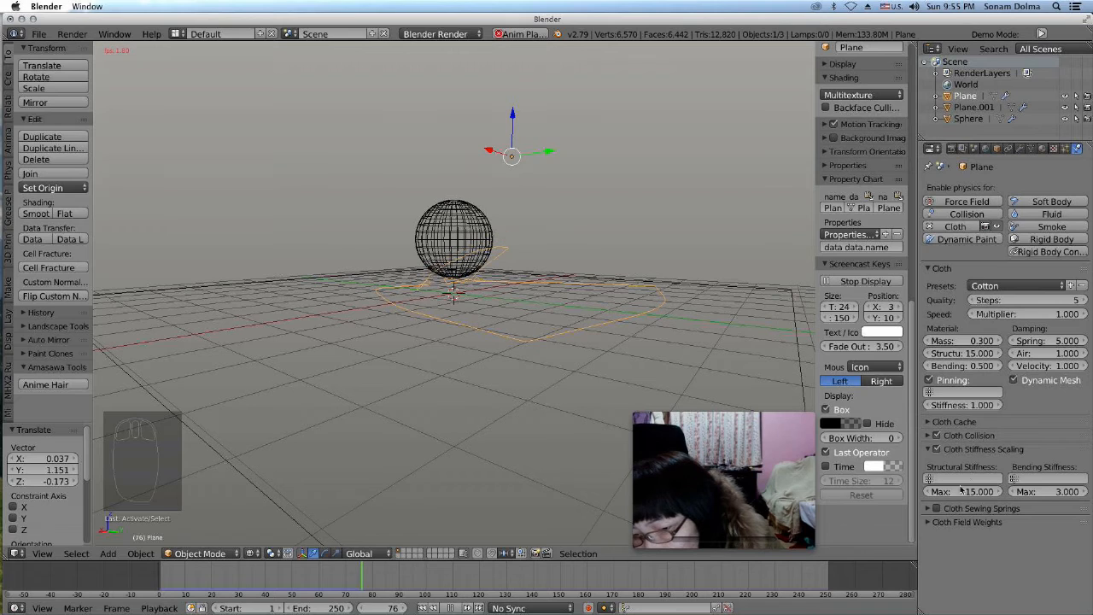
left_click(928, 509)
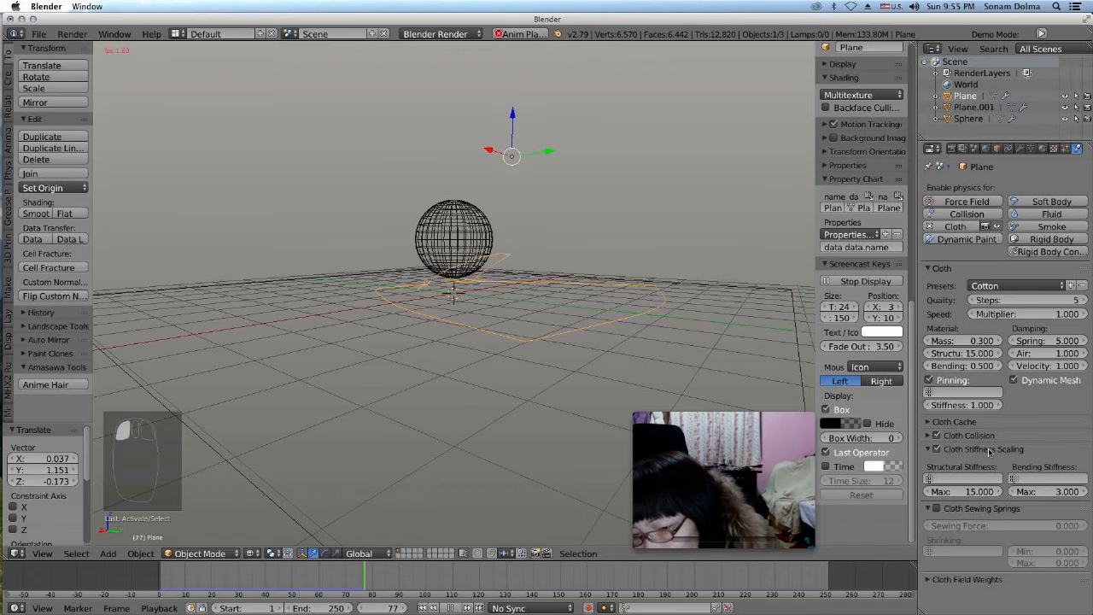
left_click(937, 509)
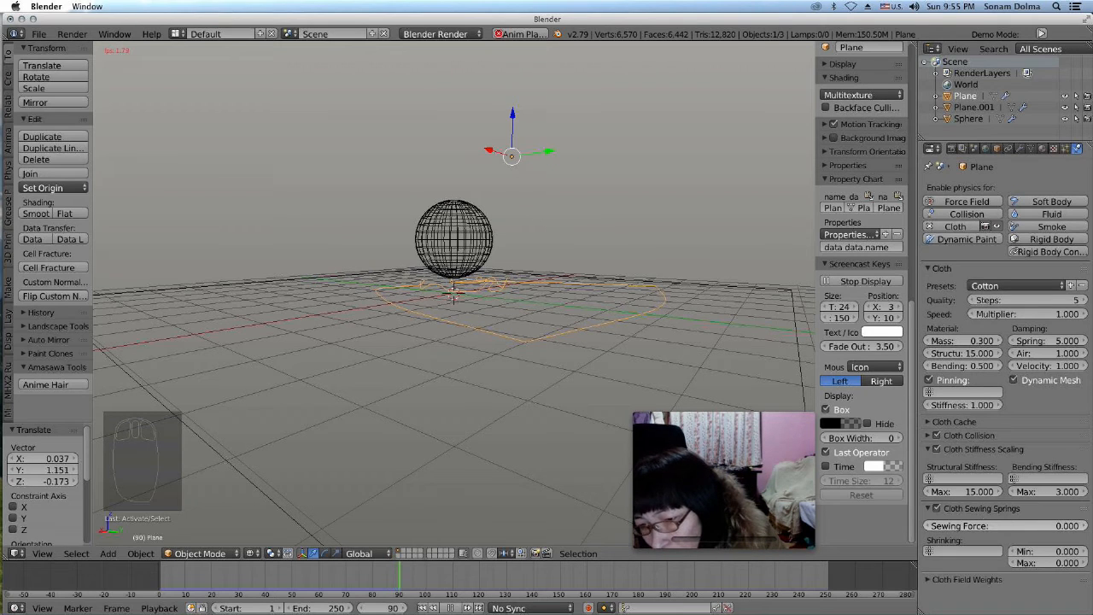
left_click(1006, 527)
left_click_drag(998, 529, 936, 513)
scroll(941, 586, "down", 1)
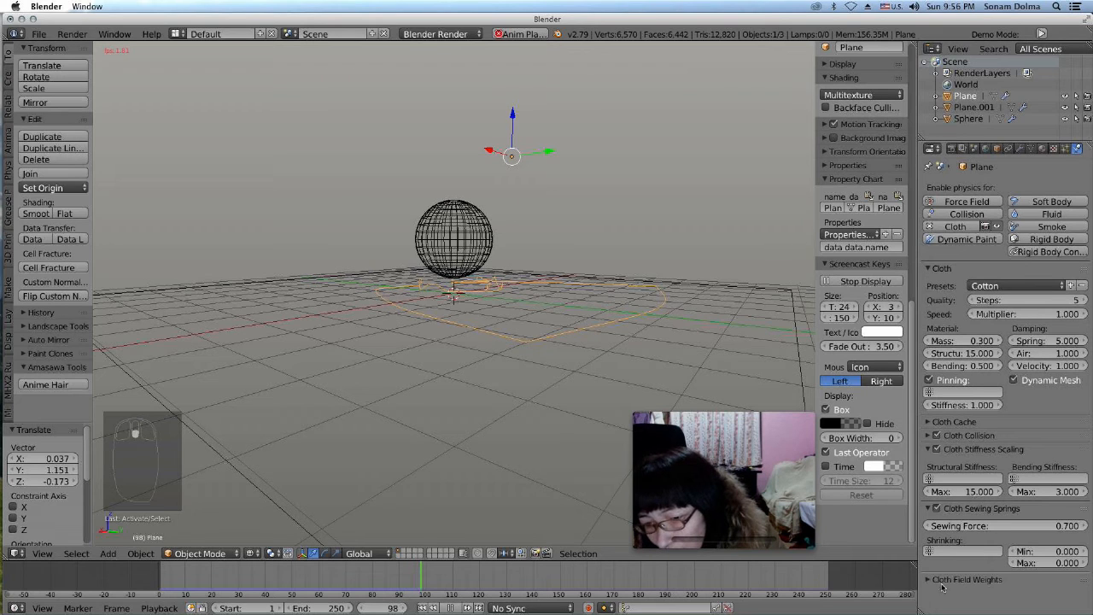
left_click(934, 508)
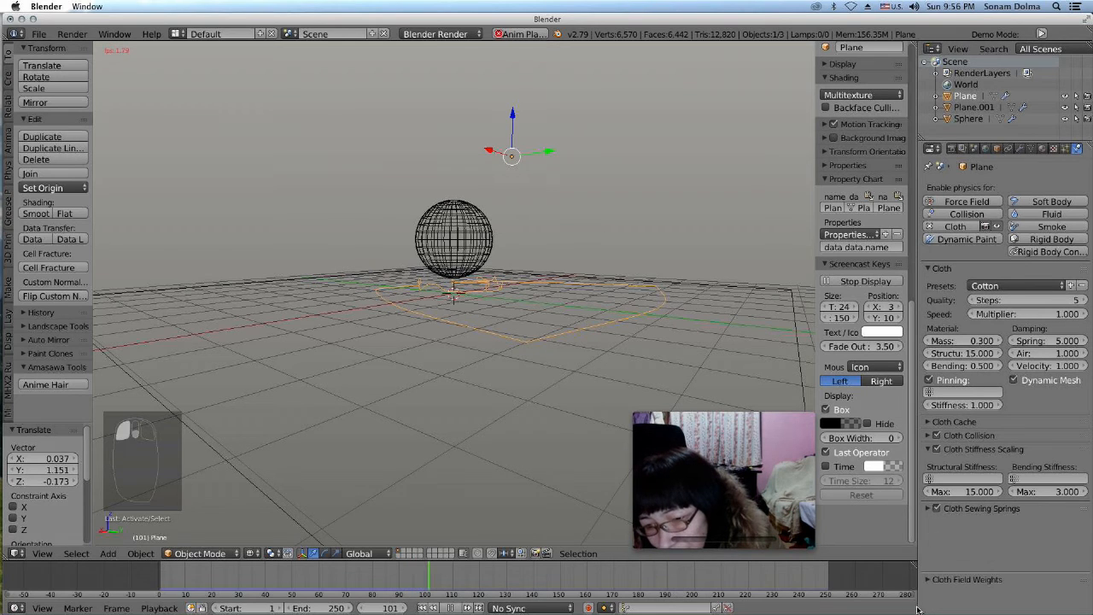
- Expand the Cloth Field Weights settings and look through the listed force weights
left_click(931, 521)
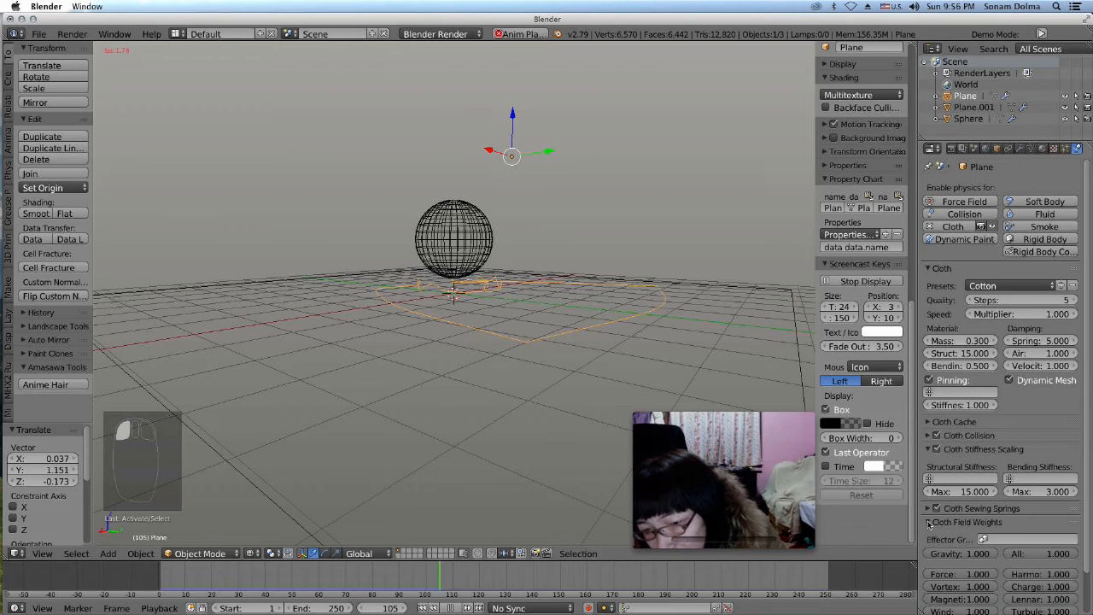
scroll(981, 538, "down", 1)
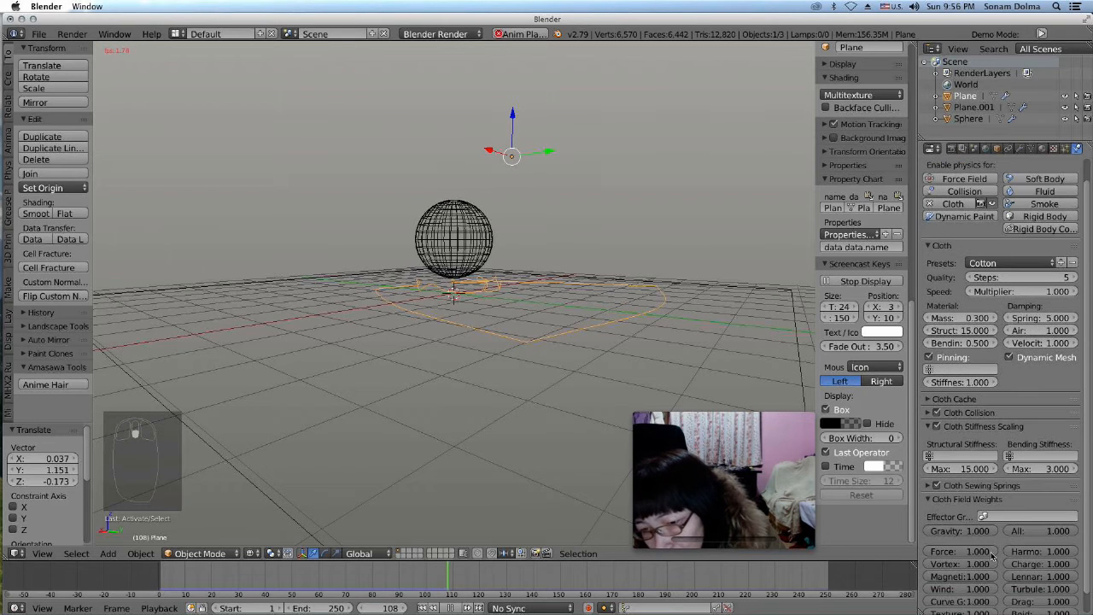
scroll(979, 579, "down", 1)
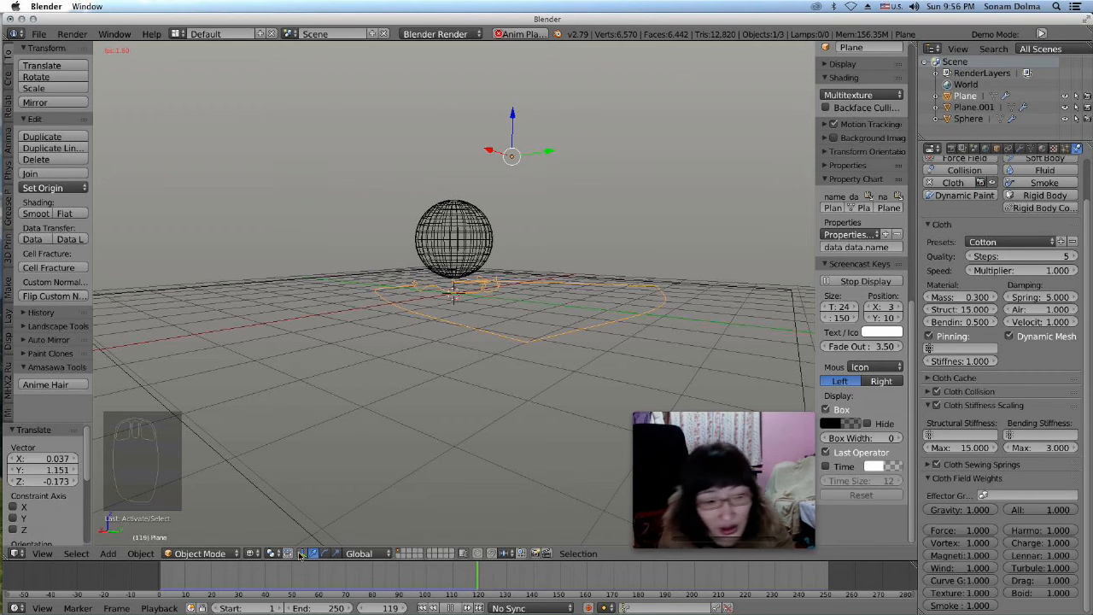
- Restart the simulation from the first frame with the new cloth settings, stop playback and rewind to frame 1
left_click(423, 606)
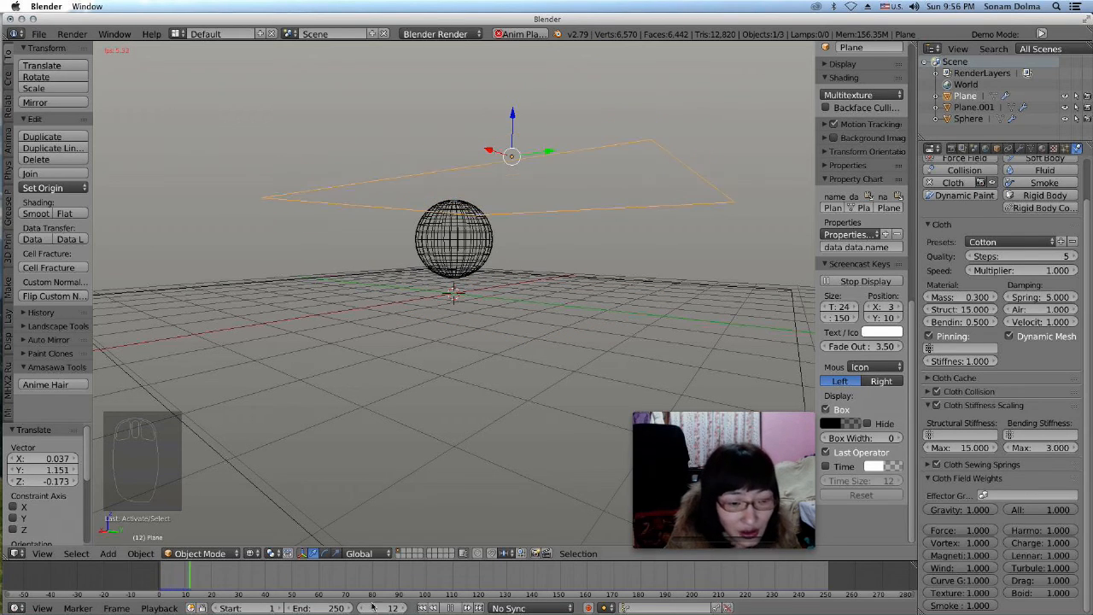
left_click(452, 608)
left_click(423, 608)
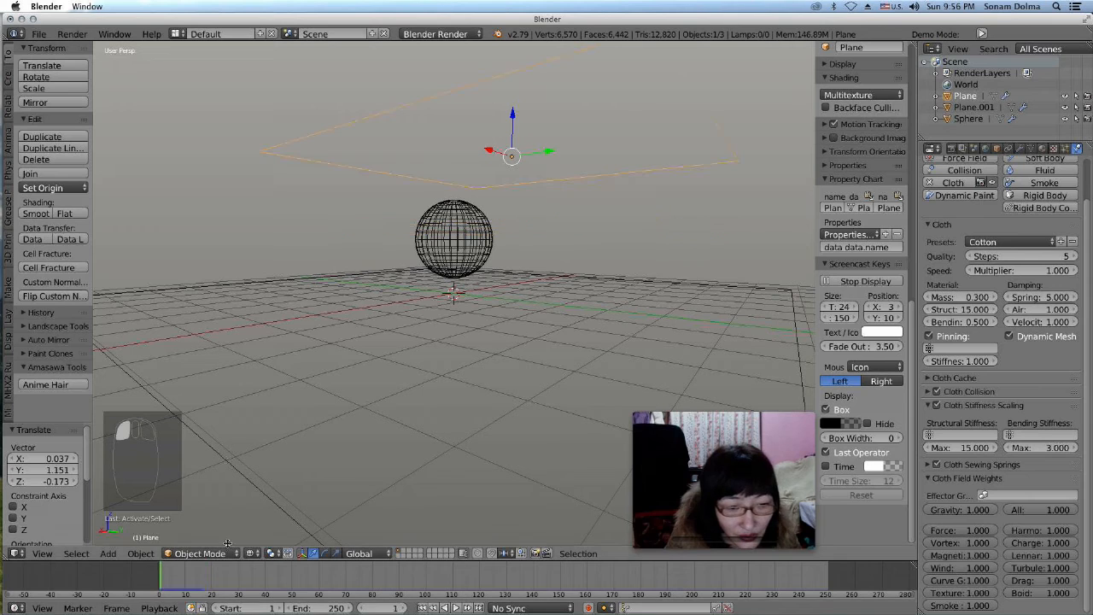
- Switch the viewport to Material shading and enable the world's Environment Lighting
left_click(250, 554)
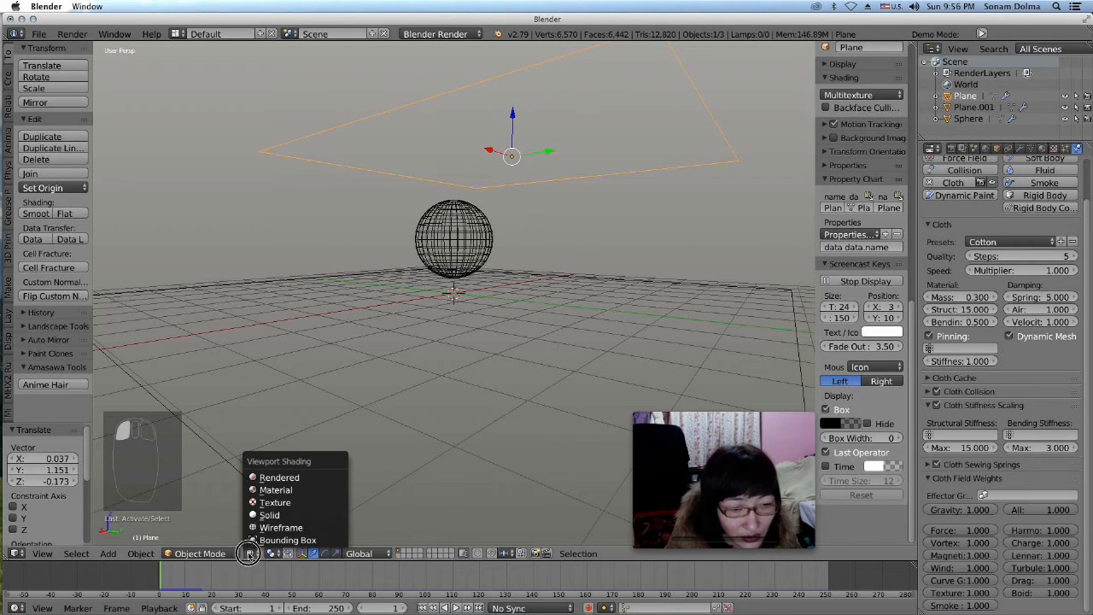
left_click(270, 493)
middle_click_drag(424, 378, 469, 373)
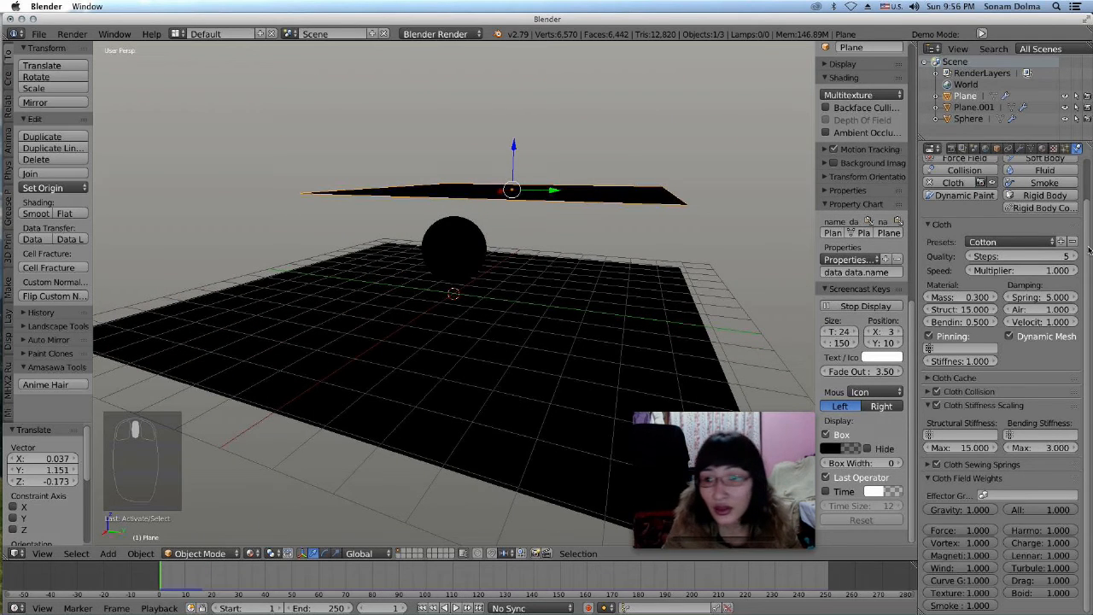
left_click(984, 149)
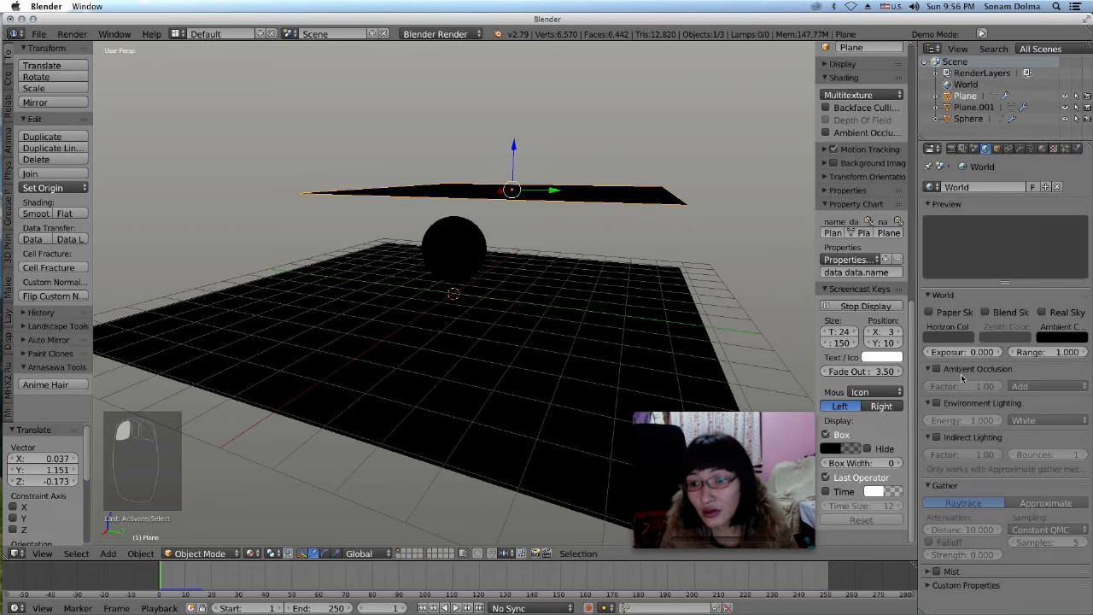
left_click(936, 403)
middle_click_drag(669, 322, 581, 325)
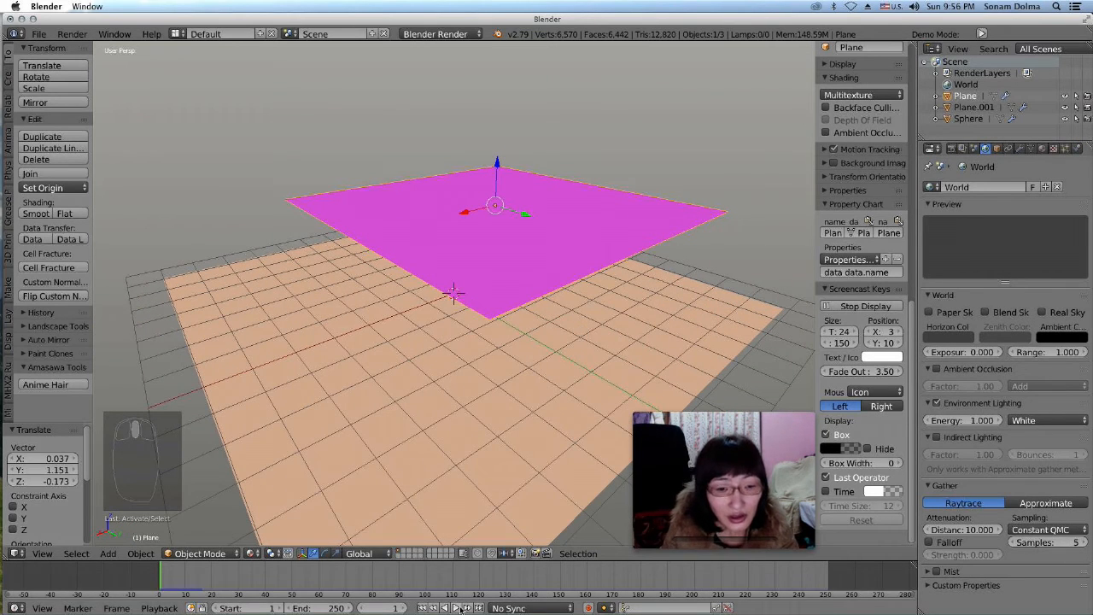
- Play the simulation under the environment lighting and enable Ambient Occlusion for the viewport shading
left_click(461, 608)
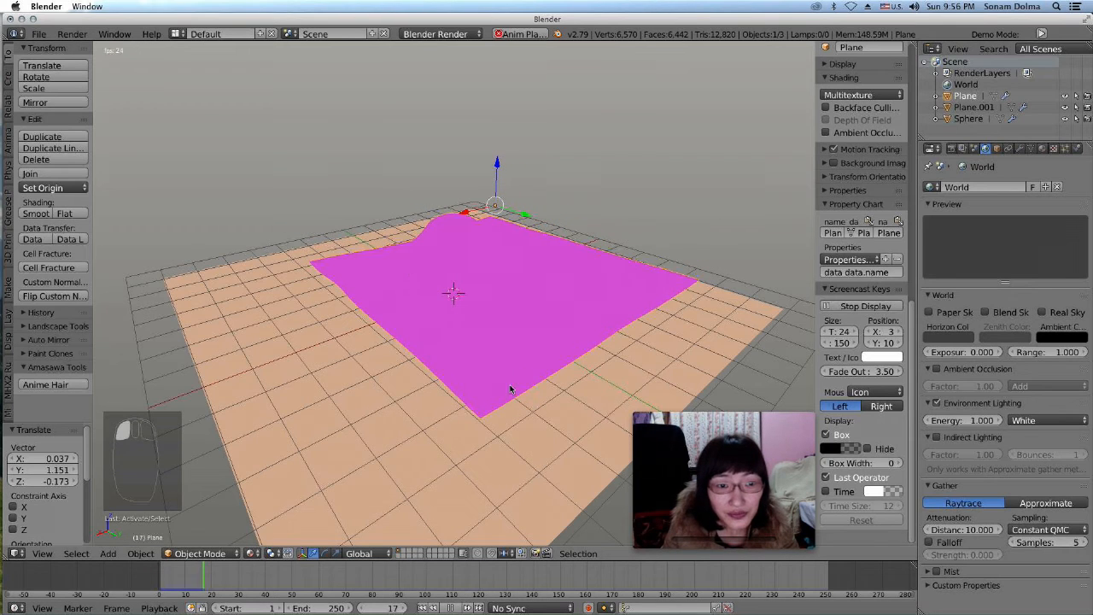
middle_click_drag(530, 415, 628, 380)
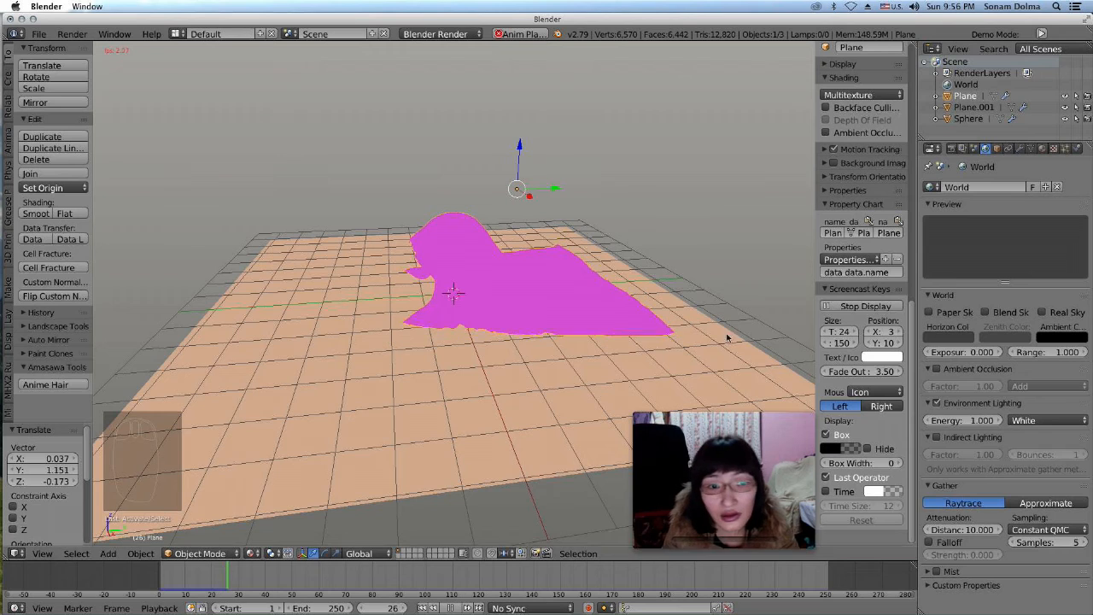
left_click(825, 134)
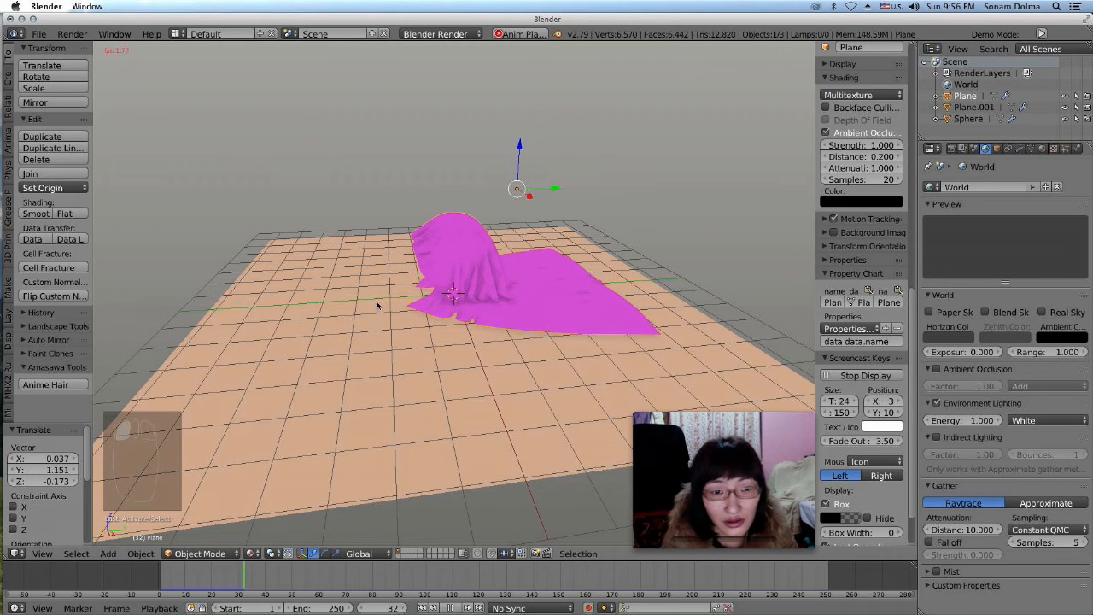
- Examine the draped cloth's folds up close around the sphere during playback and select the ground plane
middle_click_drag(349, 309, 487, 367)
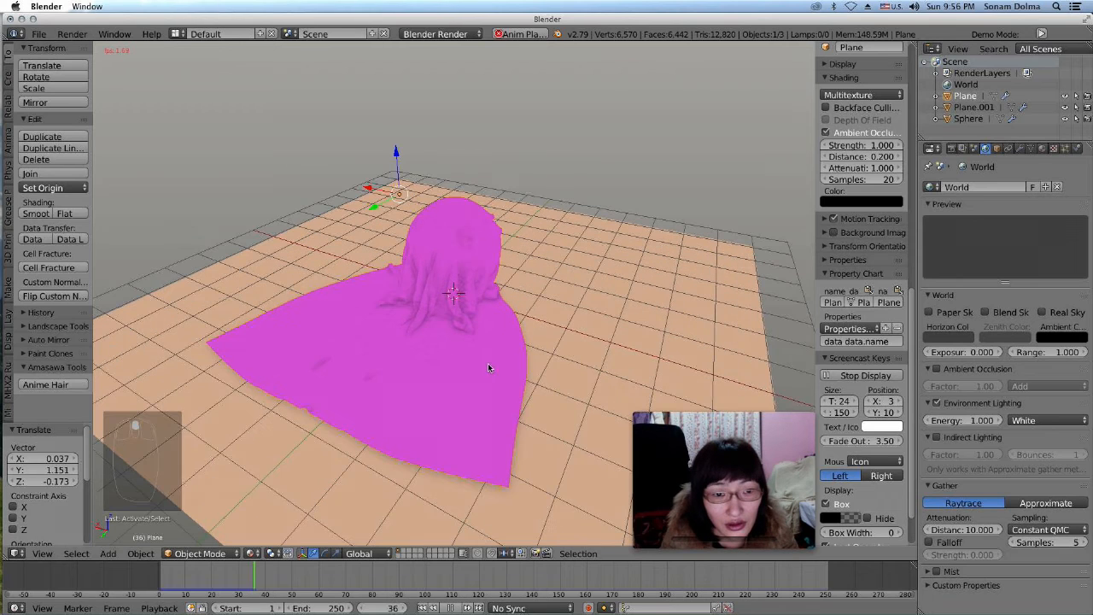
scroll(479, 375, "up", 6)
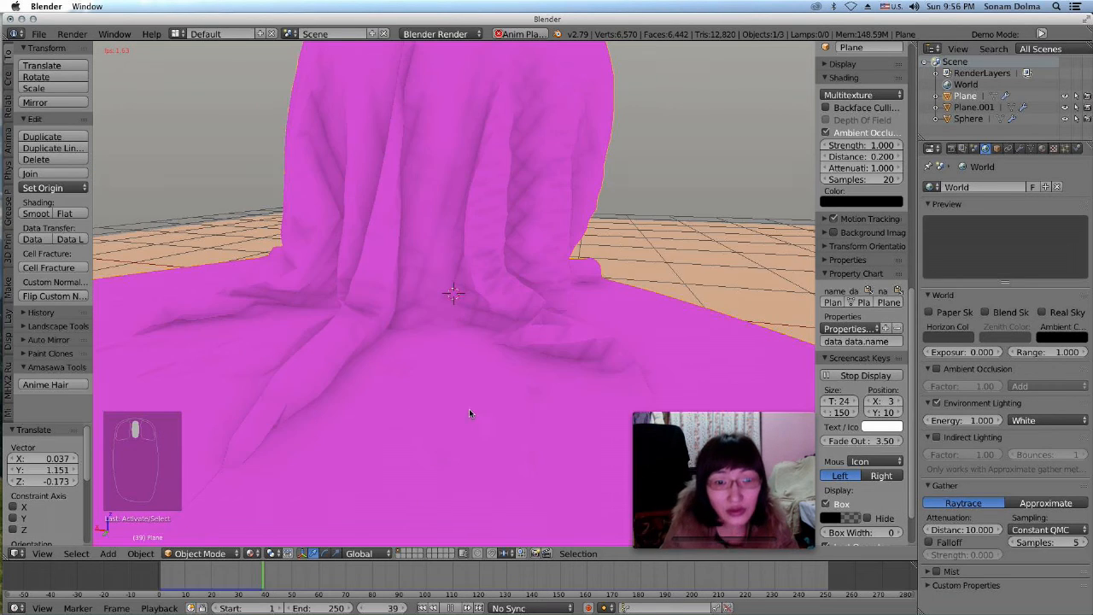
scroll(469, 413, "down", 2)
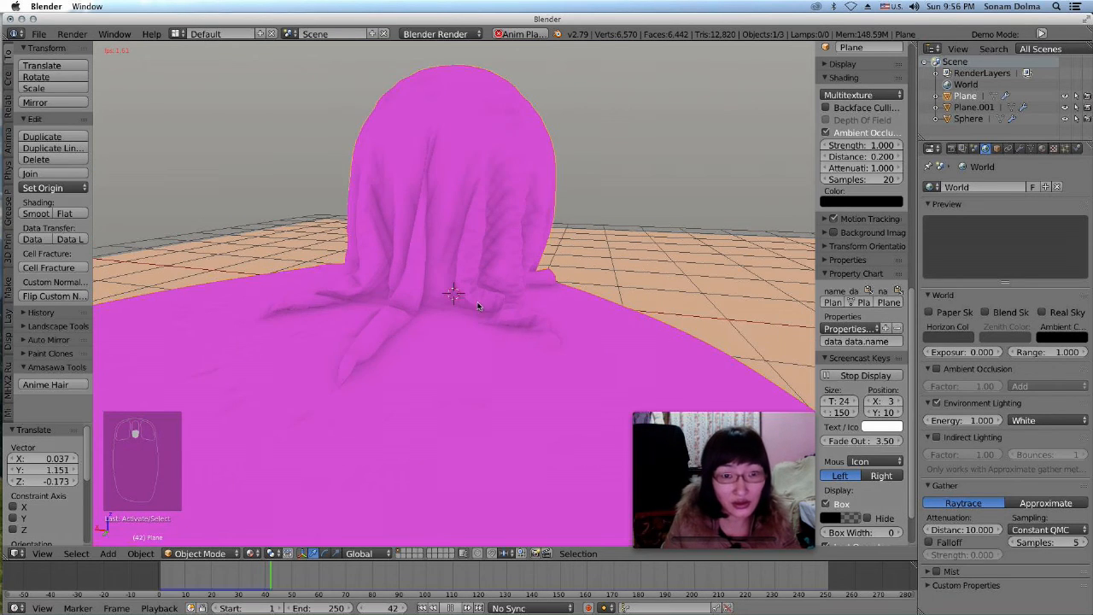
left_click(564, 301)
scroll(418, 336, "down", 4)
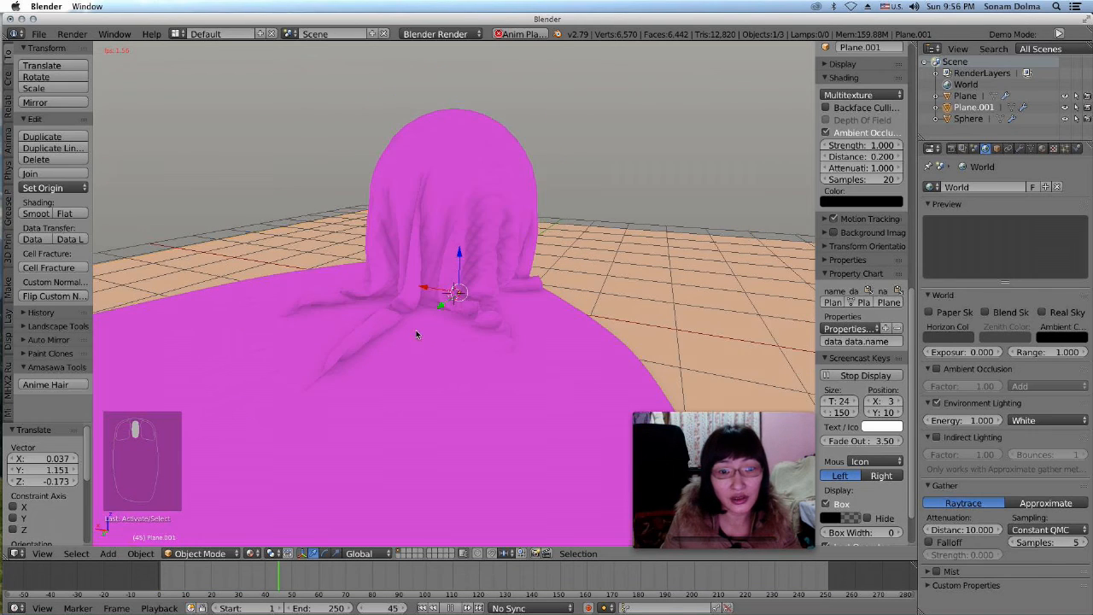
- Replay the simulation from the first frame and pause it at frame 36
left_click(420, 608)
left_click(421, 608)
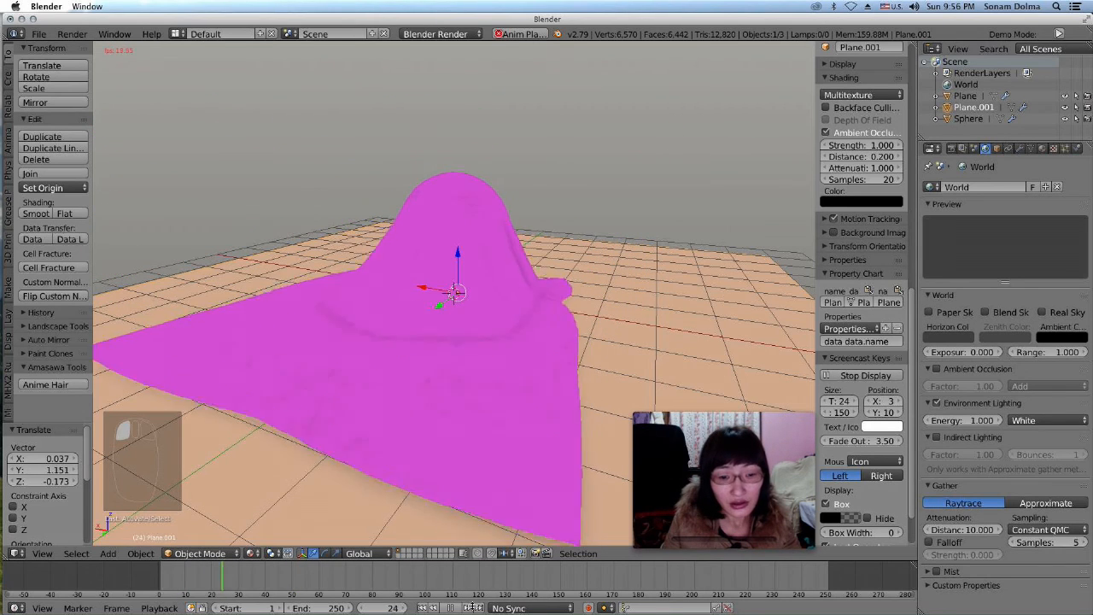
key("alt+a")
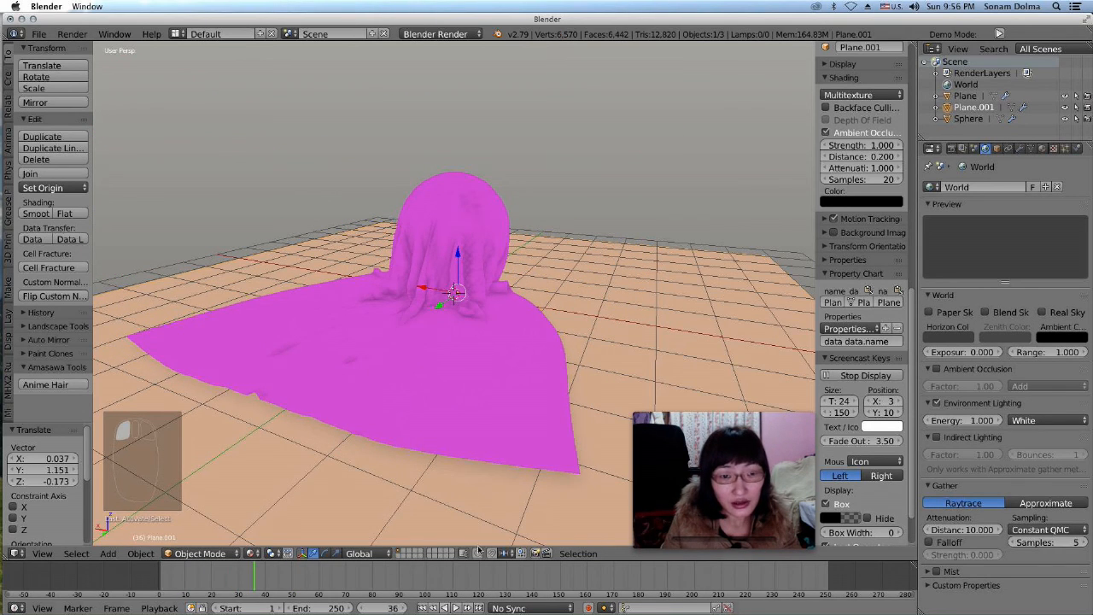
- Show the ground plane's physics settings and review its collision values
left_click(1076, 149)
scroll(967, 199, "up", 1)
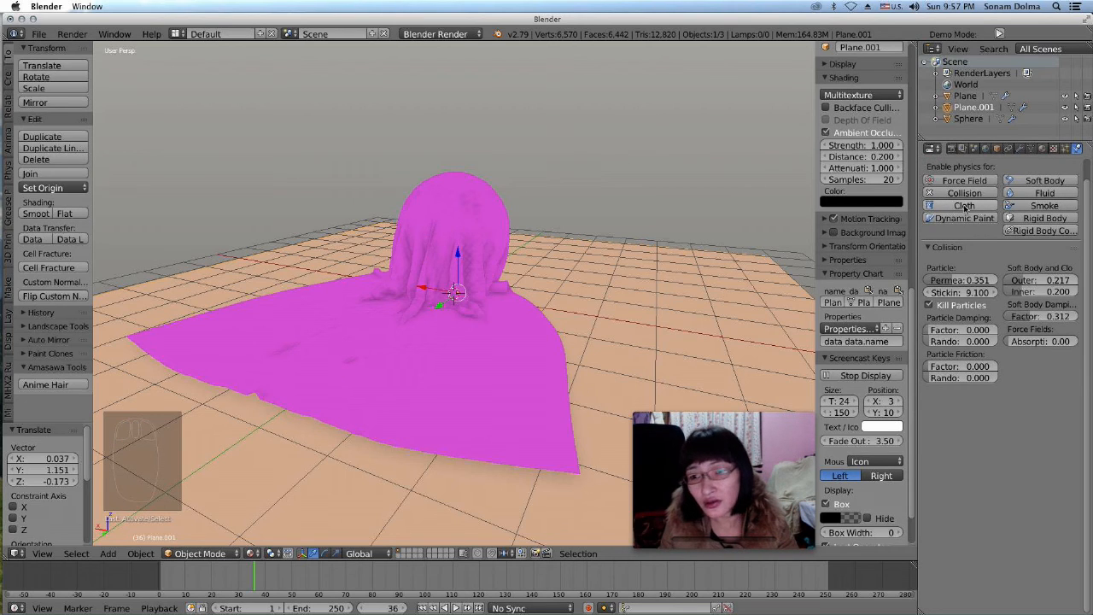
left_click(674, 353)
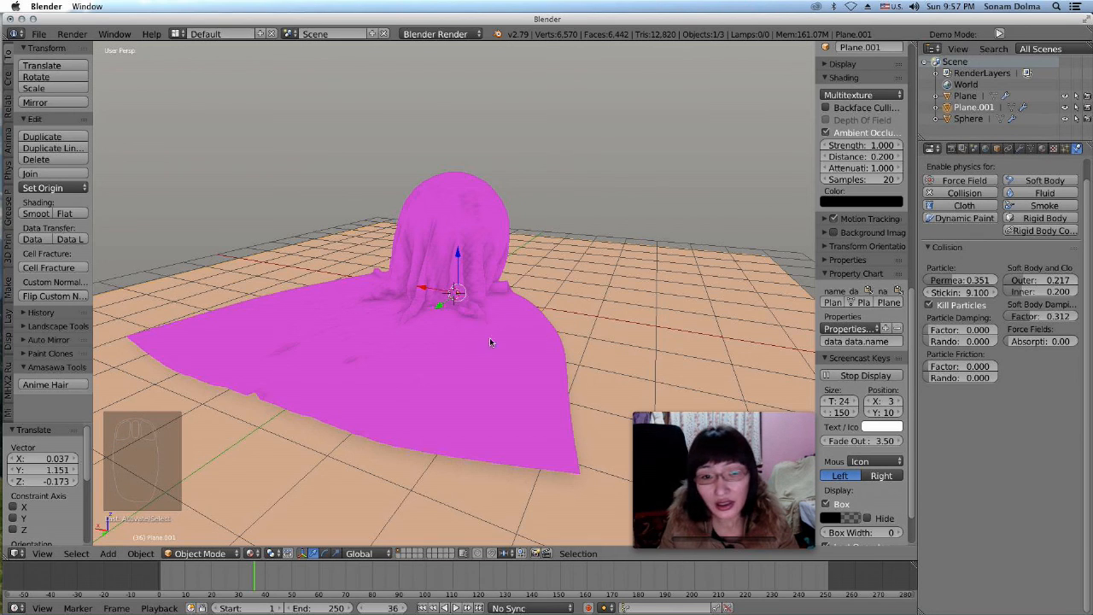
- Select the cloth plane draped over the sphere and start moving it
left_click_drag(503, 331, 491, 343)
left_click_drag(183, 237, 379, 485)
left_click_drag(217, 283, 423, 297)
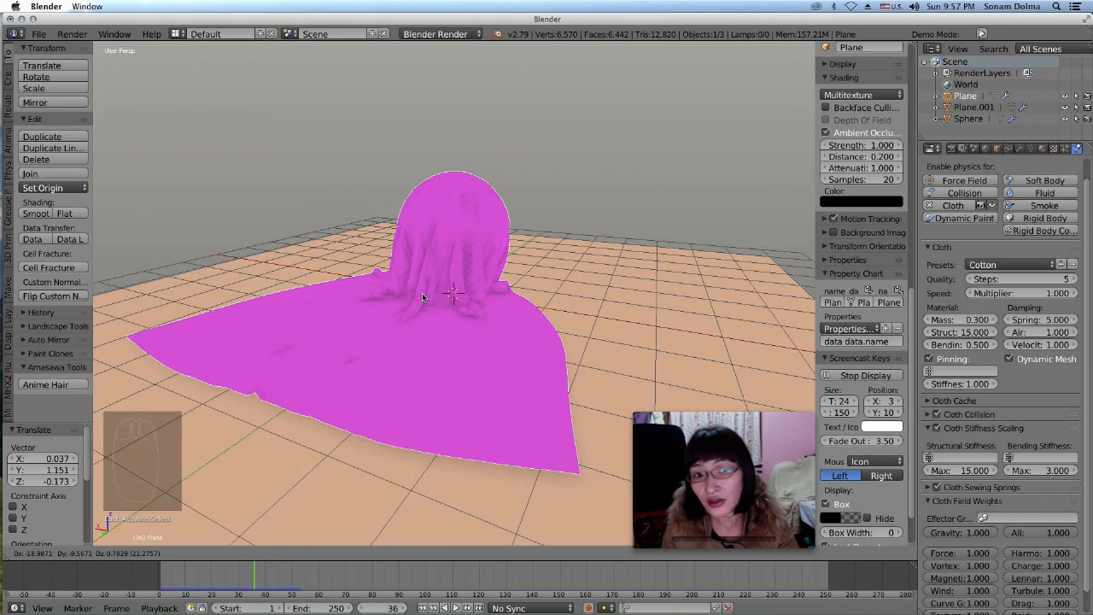